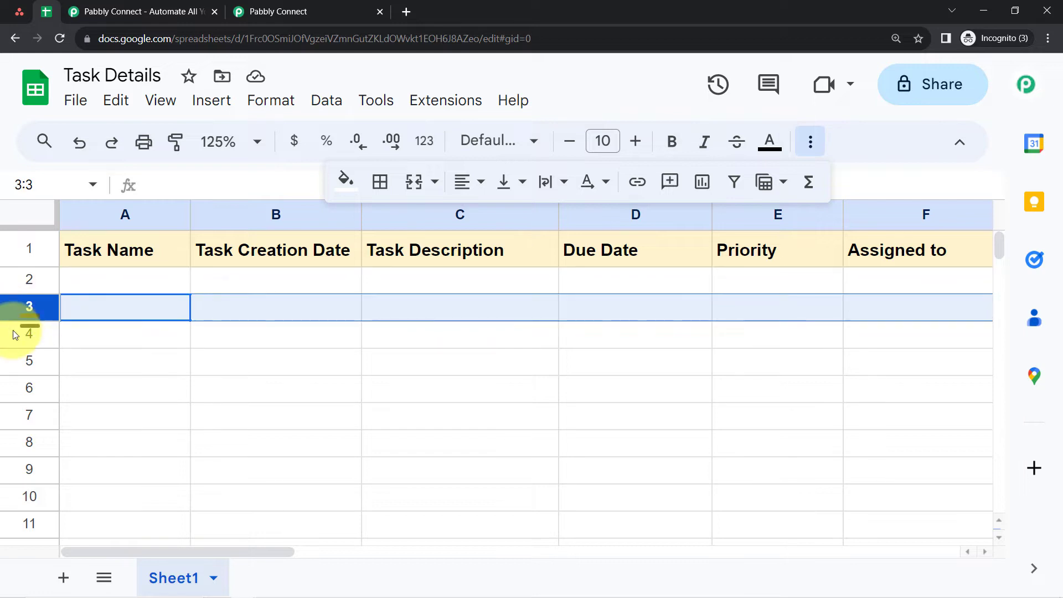
- Review the Task Details sheet's column headers and the task list of the Integration project in Asana
{"action": "left_click", "coordinate": [13, 330]}
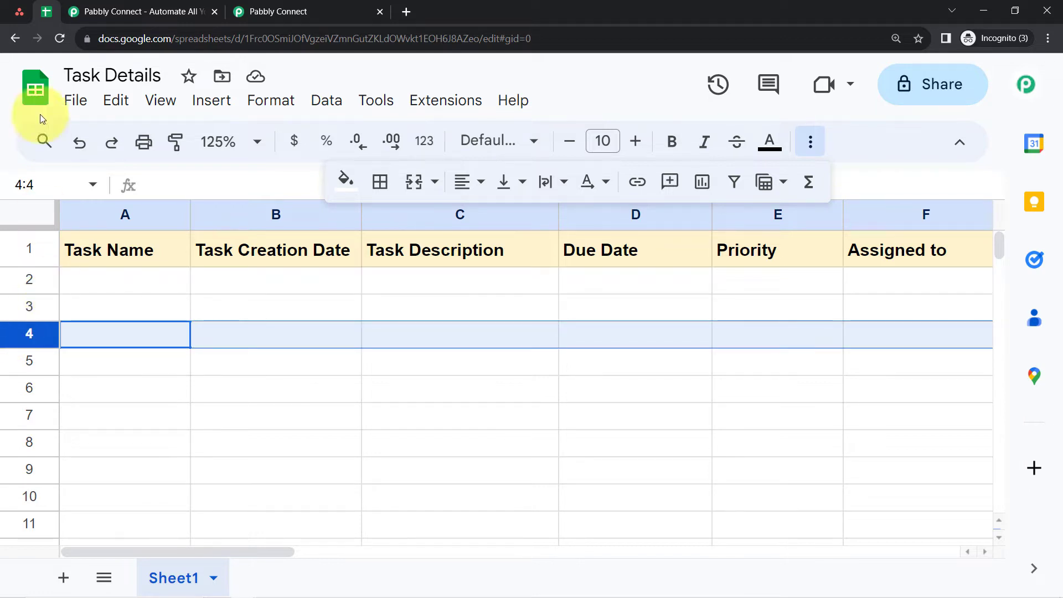
{"action": "left_click", "coordinate": [28, 14]}
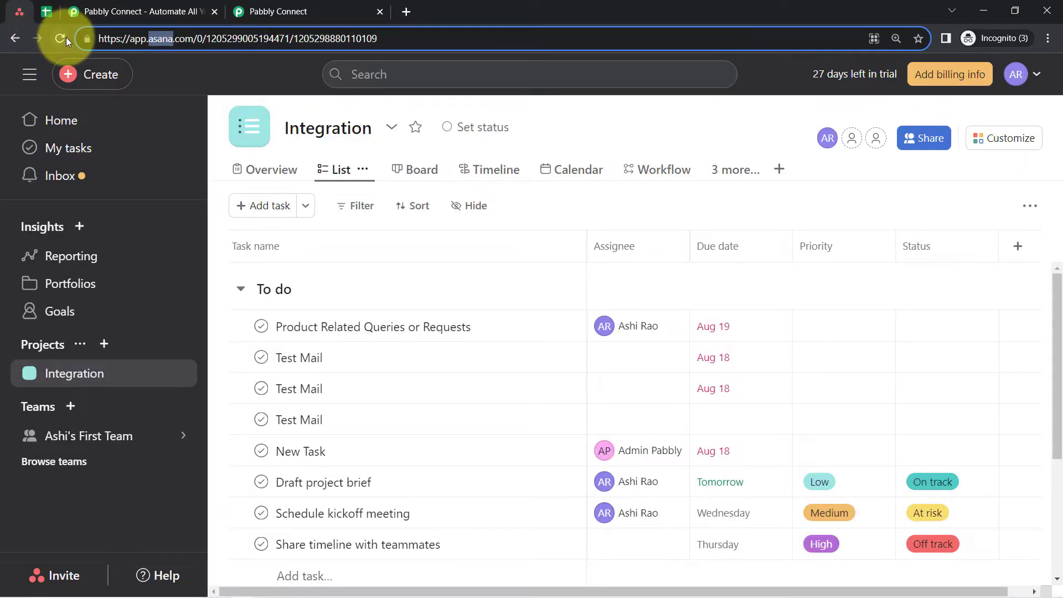
{"action": "left_click", "coordinate": [42, 13]}
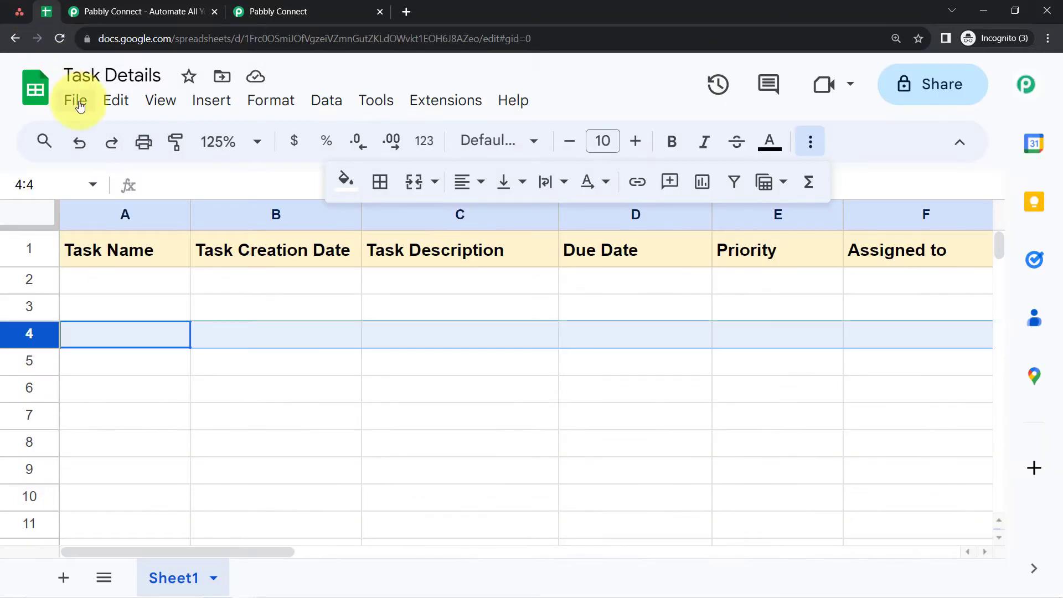
- Switch to the Pabbly Connect website and look over its home page and dashboard
{"action": "left_click", "coordinate": [101, 4]}
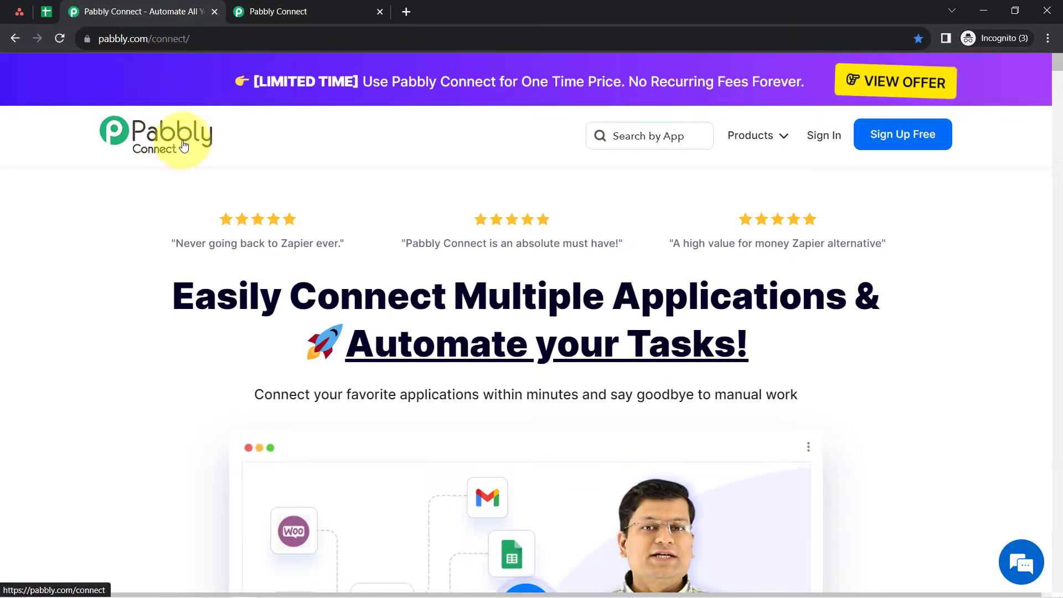
{"action": "left_click_drag", "start_coordinate": [217, 298], "coordinate": [783, 384]}
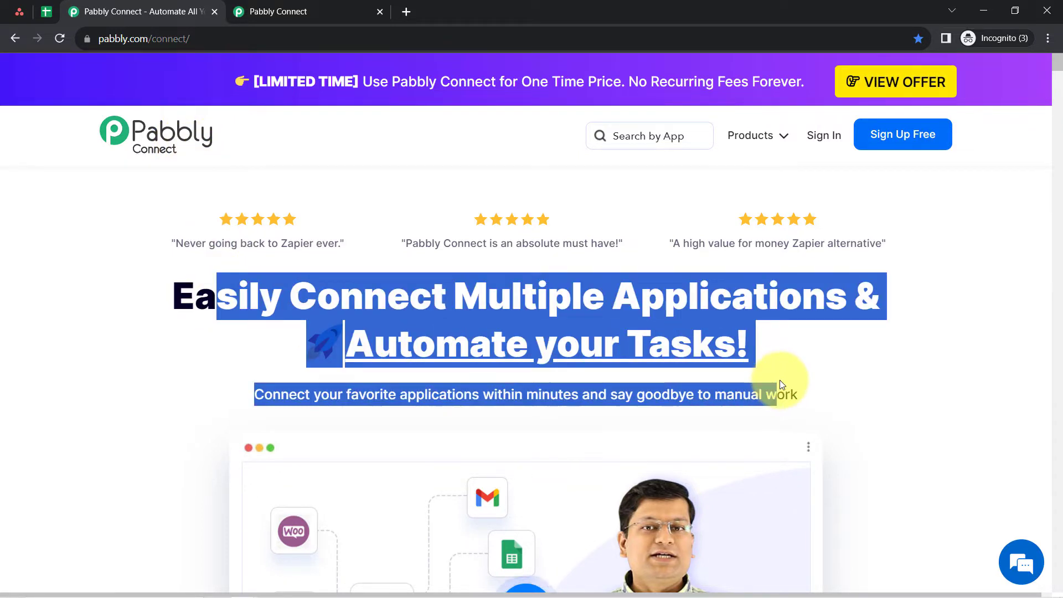
{"action": "left_click", "coordinate": [314, 6]}
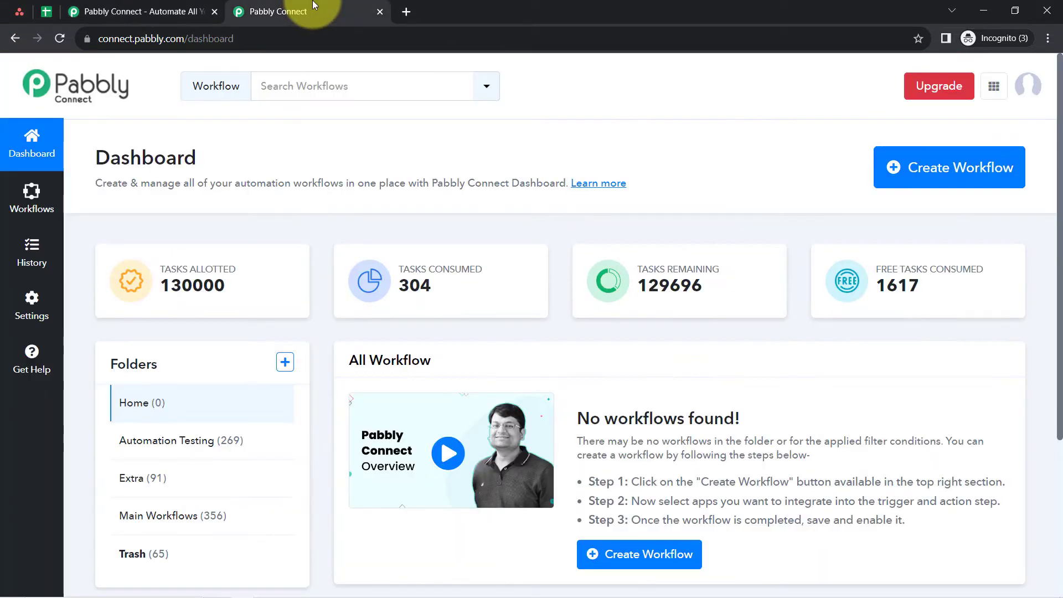
{"action": "left_click", "coordinate": [118, 11]}
{"action": "left_click", "coordinate": [175, 305]}
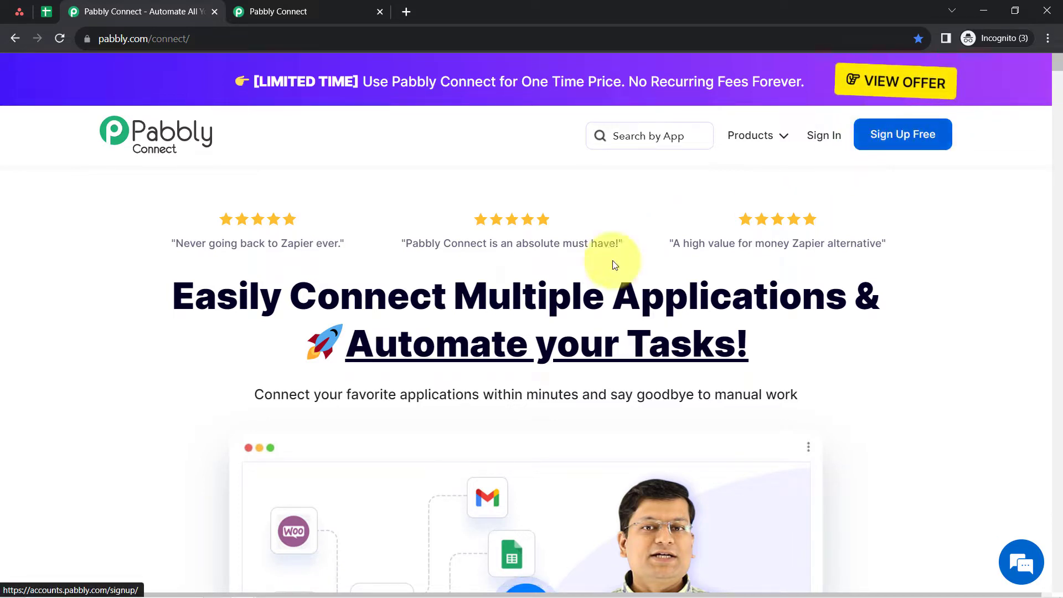
- From the Pabbly Connect dashboard, create a workflow named "Sync Asana Task with Google Sheets in real-time"
{"action": "left_click", "coordinate": [275, 9]}
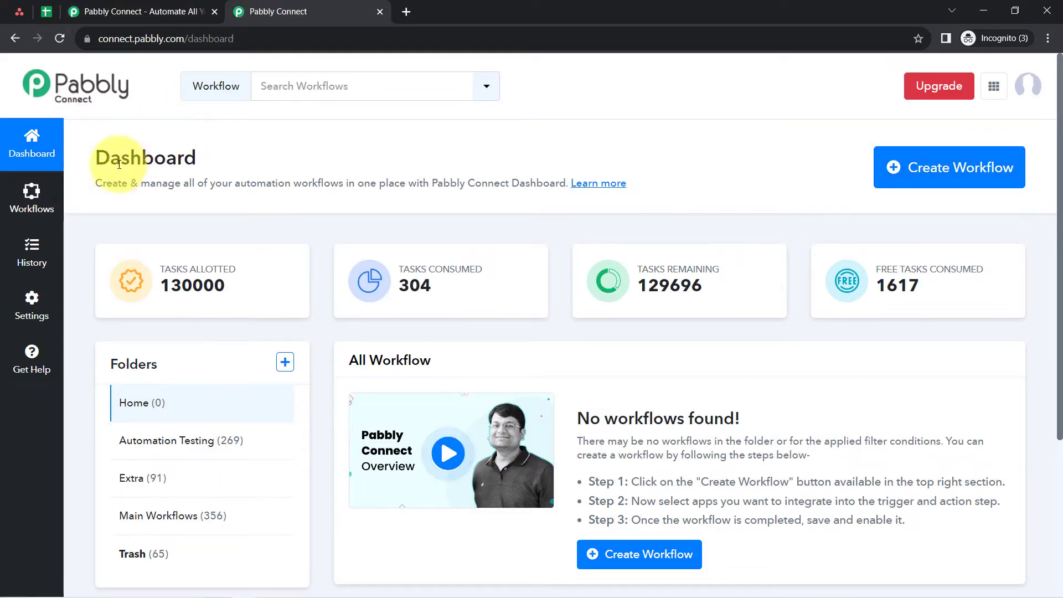
{"action": "left_click_drag", "start_coordinate": [89, 159], "coordinate": [189, 160]}
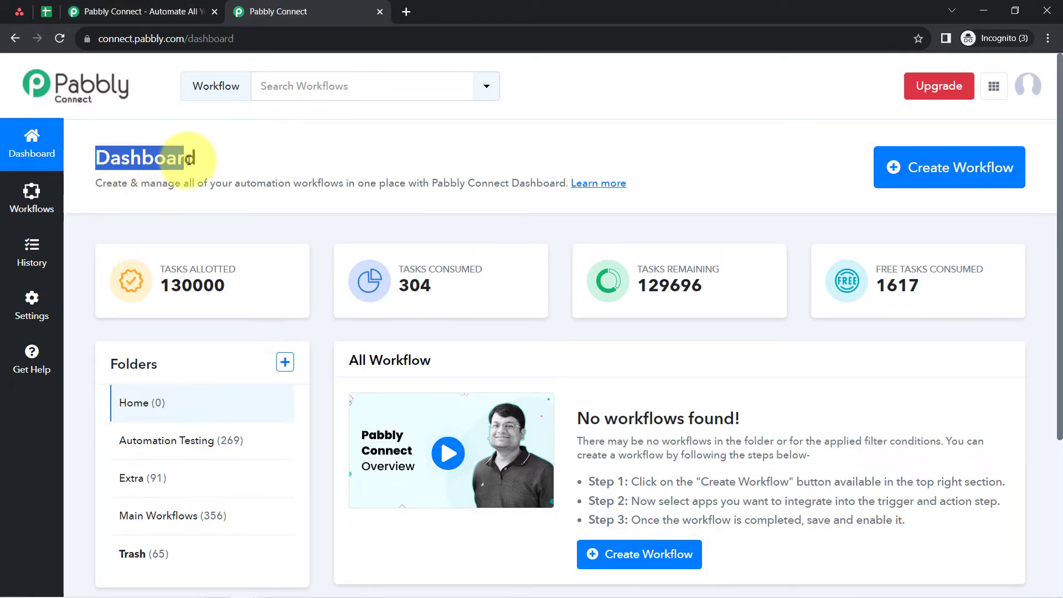
{"action": "left_click", "coordinate": [945, 175]}
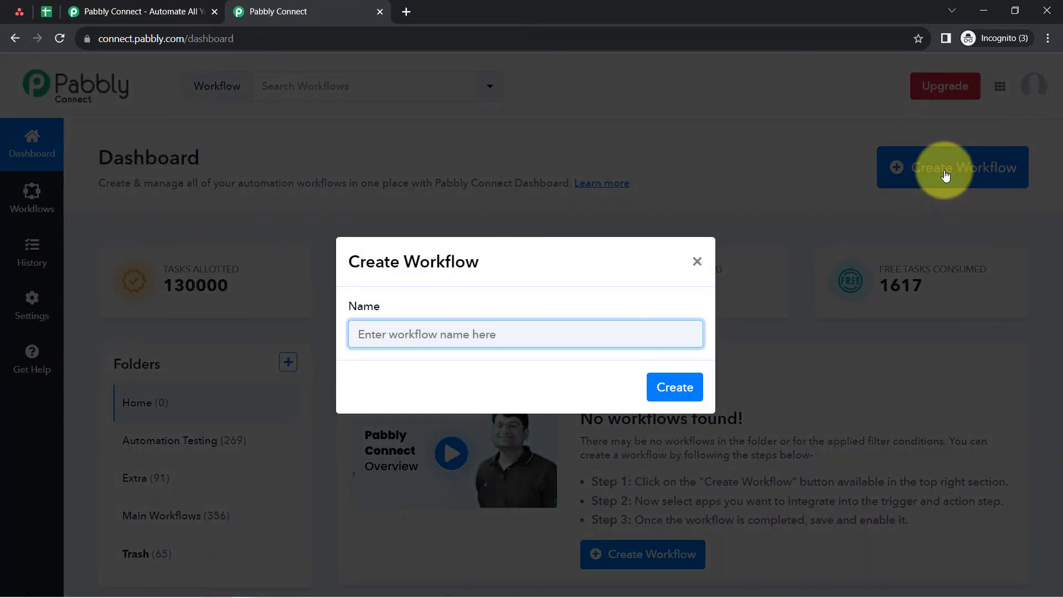
{"action": "triple_click", "coordinate": [399, 261]}
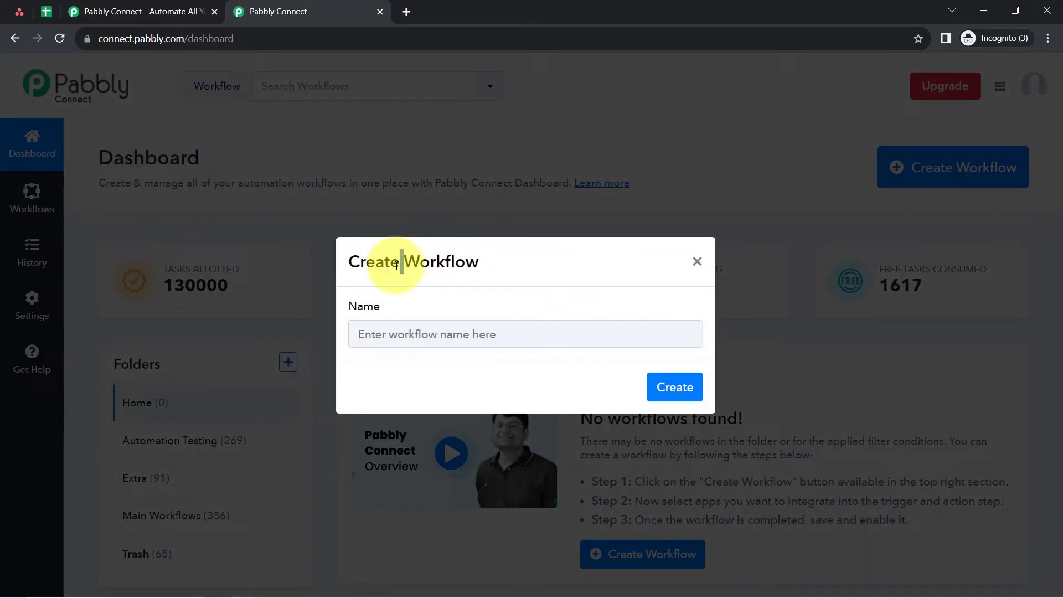
{"action": "left_click", "coordinate": [373, 338]}
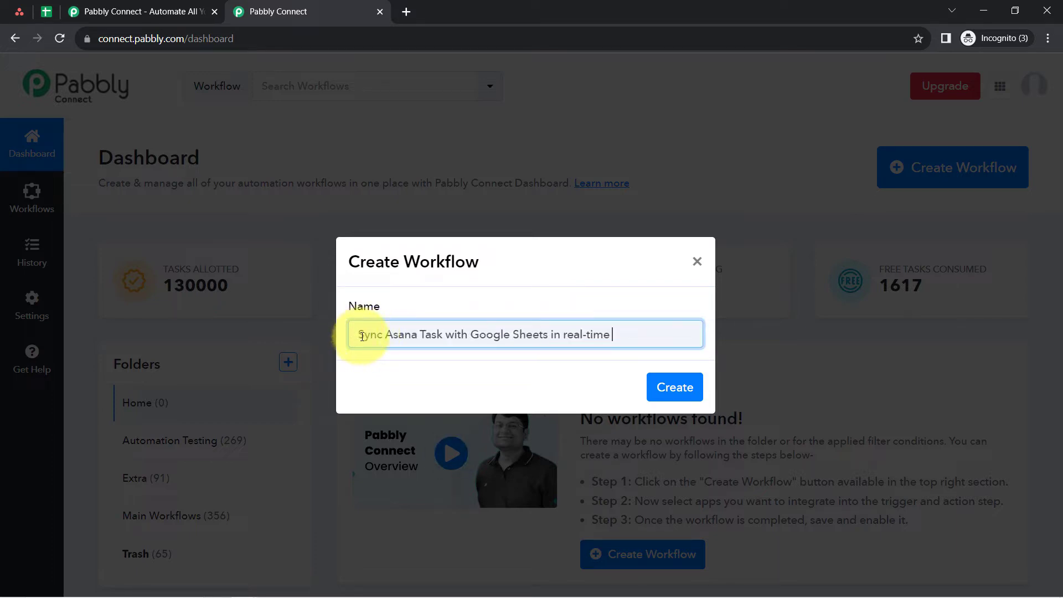
{"action": "left_click_drag", "start_coordinate": [401, 337], "coordinate": [636, 346]}
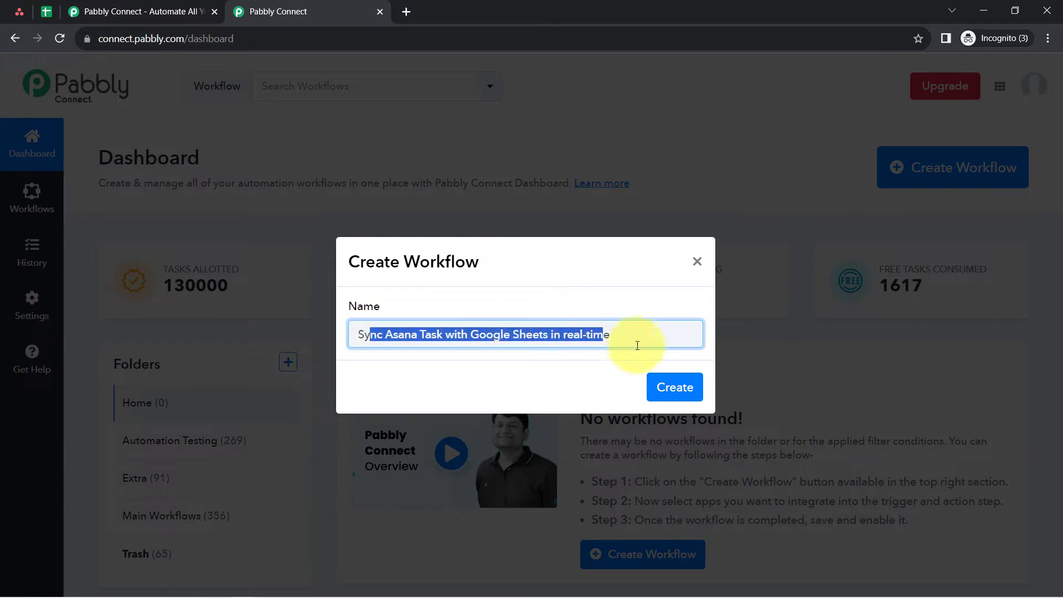
{"action": "left_click", "coordinate": [681, 387]}
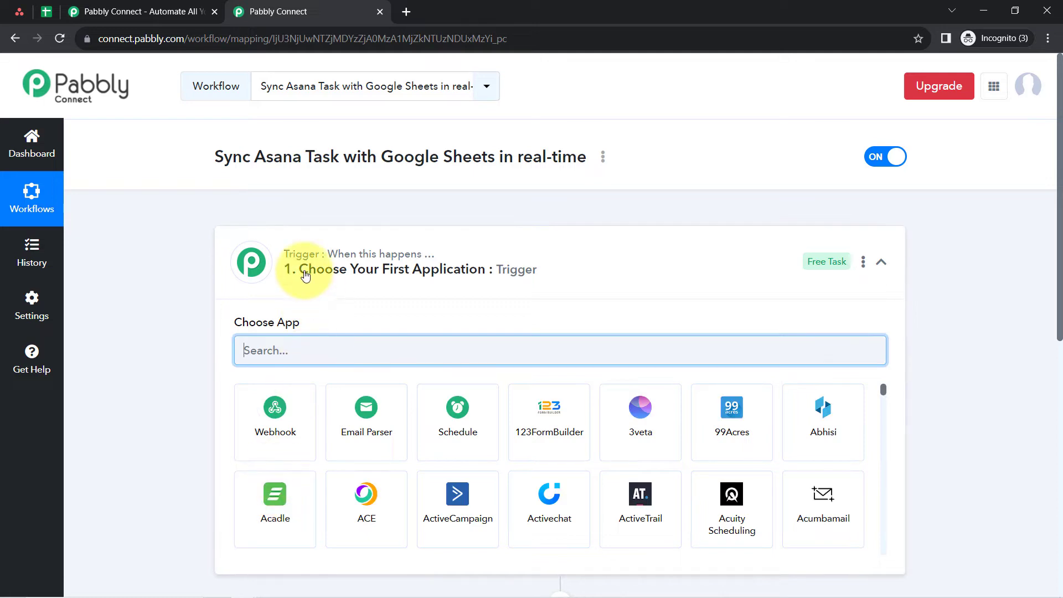
- Examine the new workflow's trigger and action sections and their descriptions
{"action": "left_click", "coordinate": [344, 256]}
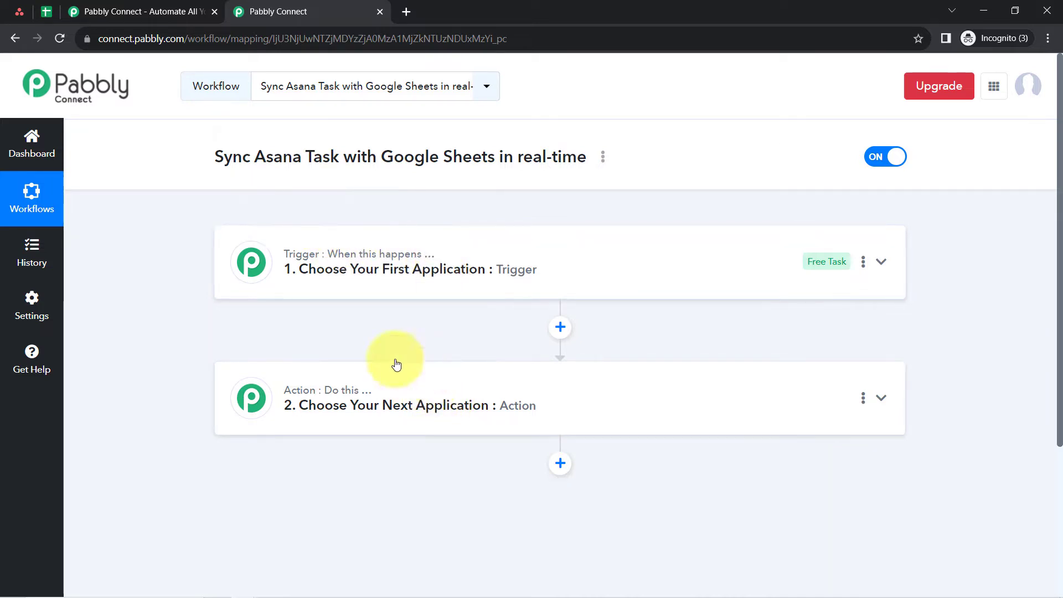
{"action": "mouse_move", "coordinate": [280, 262]}
{"action": "mouse_move", "coordinate": [293, 395]}
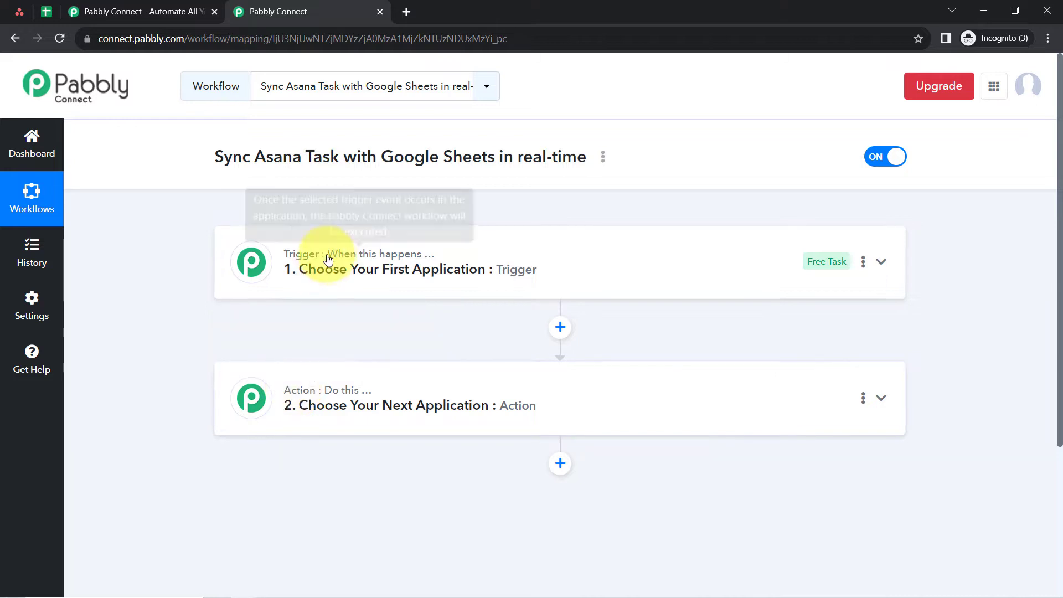
{"action": "double_click", "coordinate": [308, 269]}
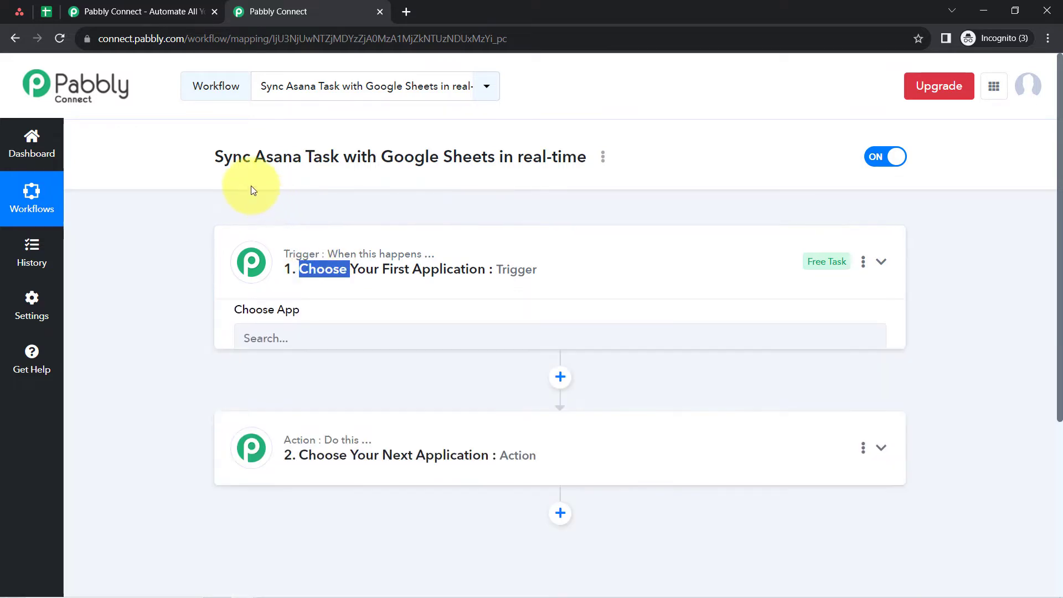
{"action": "left_click_drag", "start_coordinate": [232, 157], "coordinate": [376, 157]}
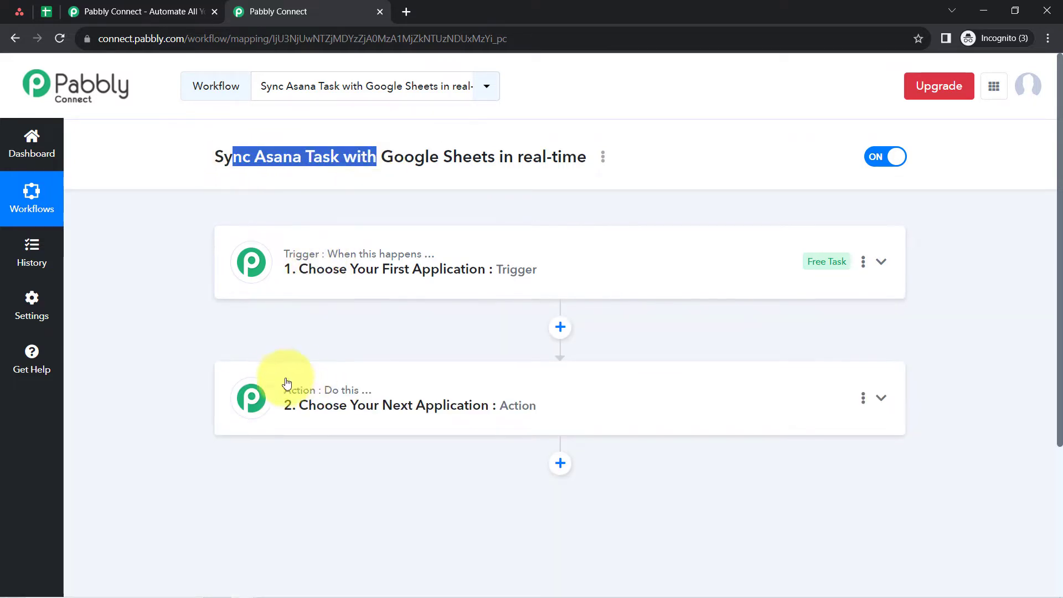
- Choose Asana as the workflow's trigger application
{"action": "left_click", "coordinate": [304, 256]}
{"action": "left_click", "coordinate": [283, 354]}
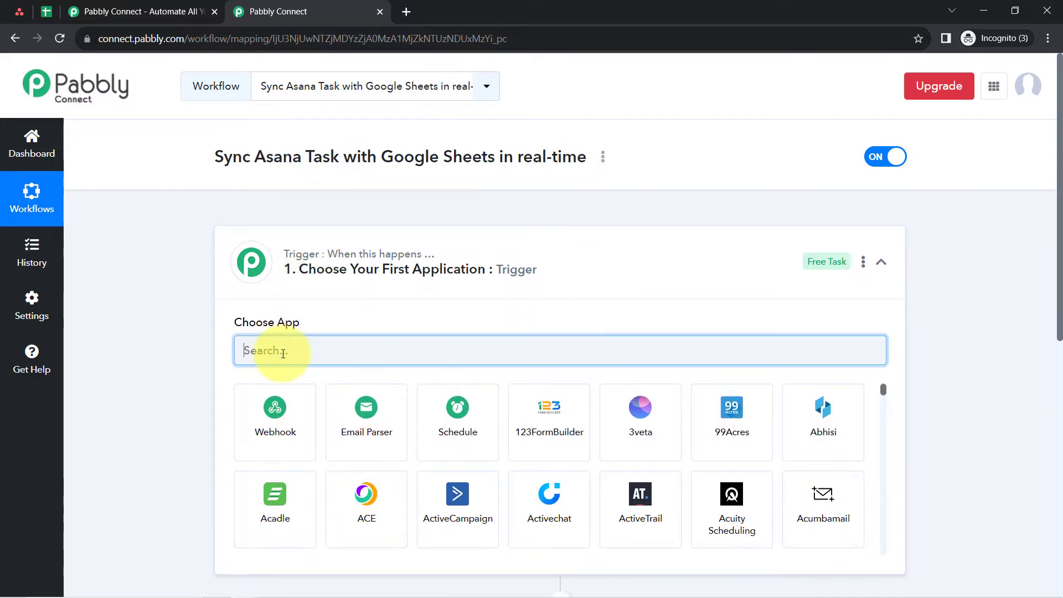
{"action": "type", "text": "asna"}
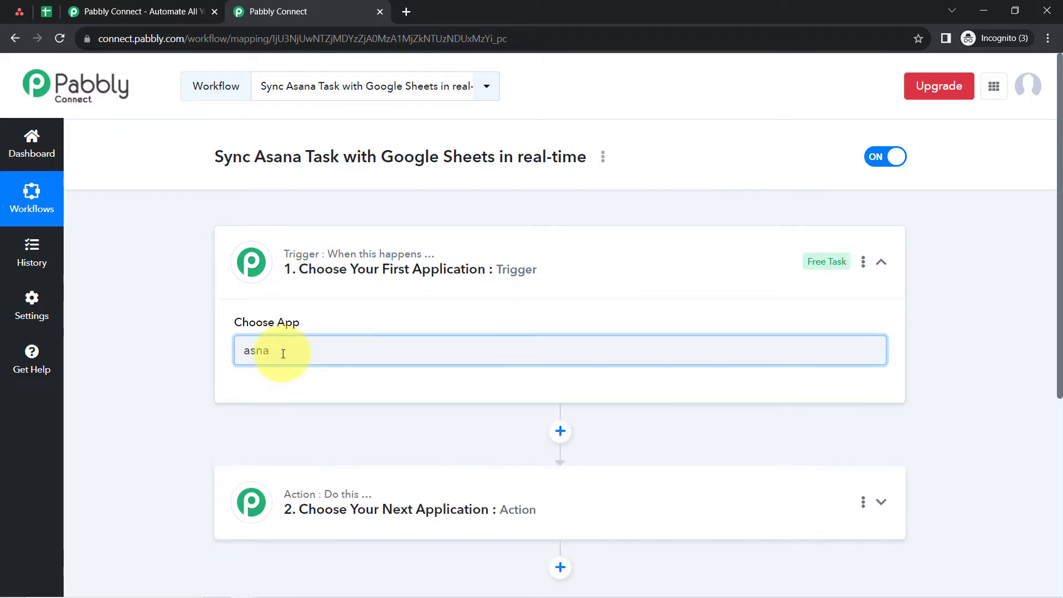
{"action": "key", "text": "BackSpace"}
{"action": "type", "text": "a"}
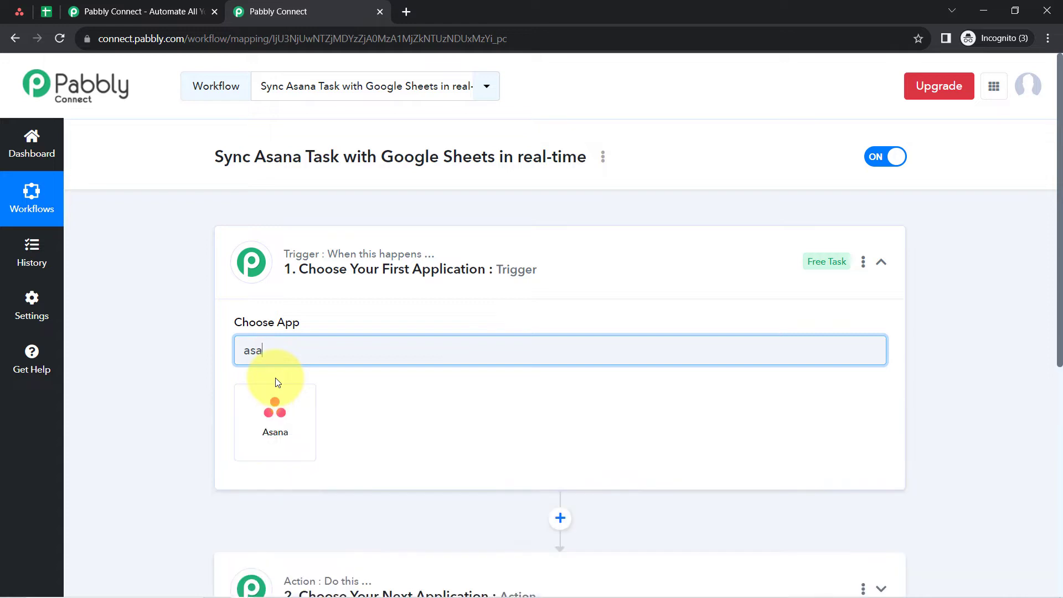
{"action": "left_click", "coordinate": [278, 420]}
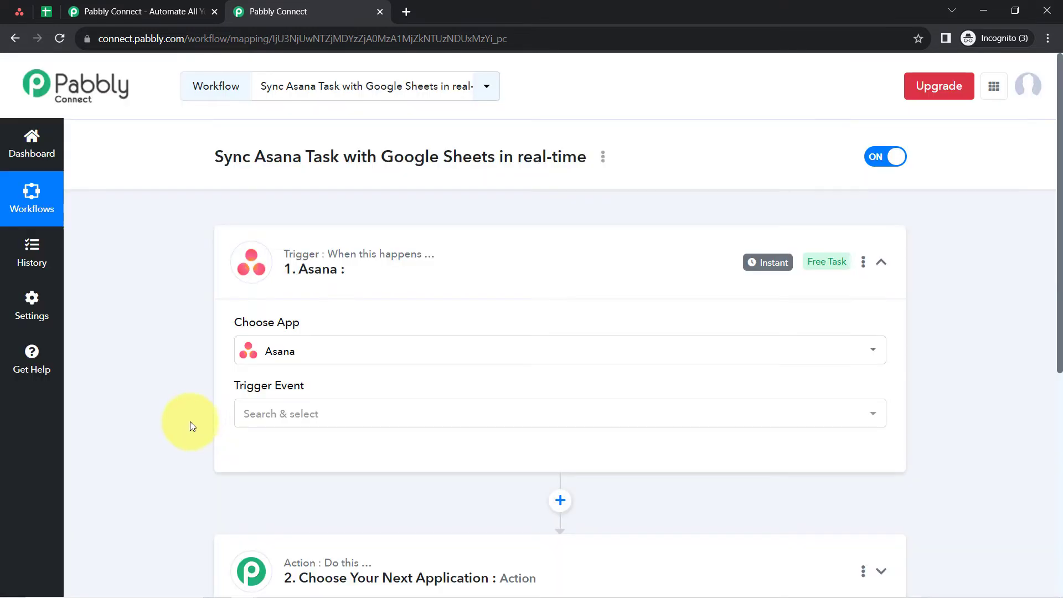
- Choose Google Sheets as the application for the workflow's action step
{"action": "scroll", "coordinate": [185, 427], "scroll_direction": "down", "scroll_amount": 5}
{"action": "left_click", "coordinate": [339, 302]}
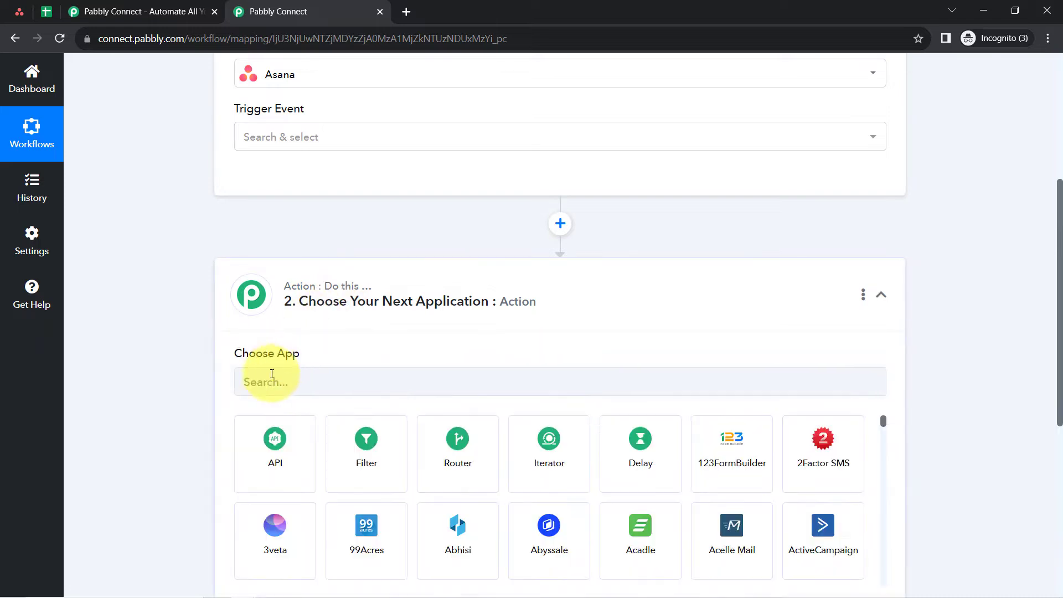
{"action": "left_click", "coordinate": [269, 382]}
{"action": "type", "text": "she"}
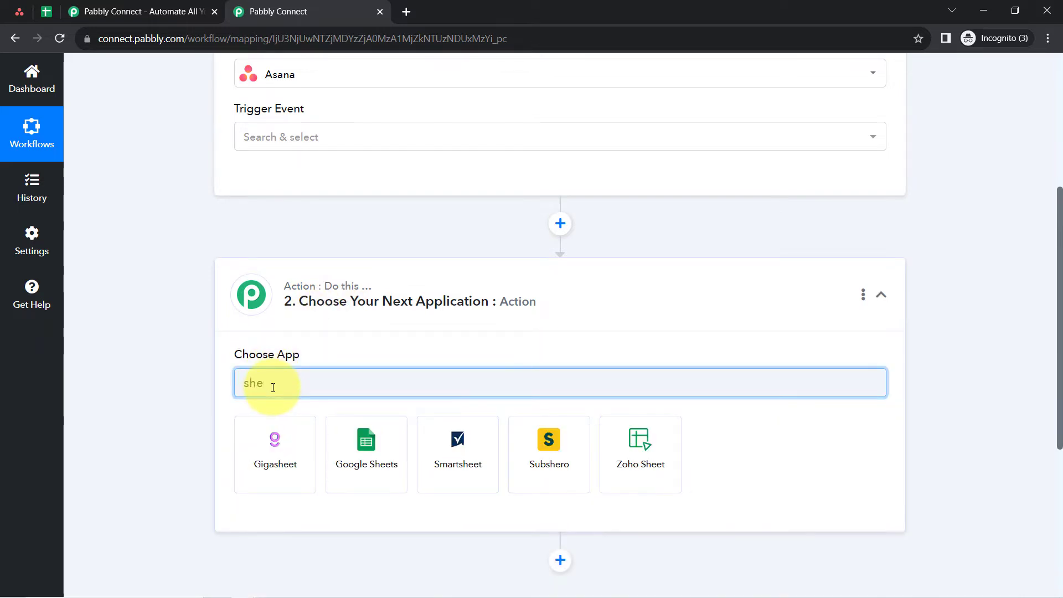
{"action": "left_click", "coordinate": [363, 439]}
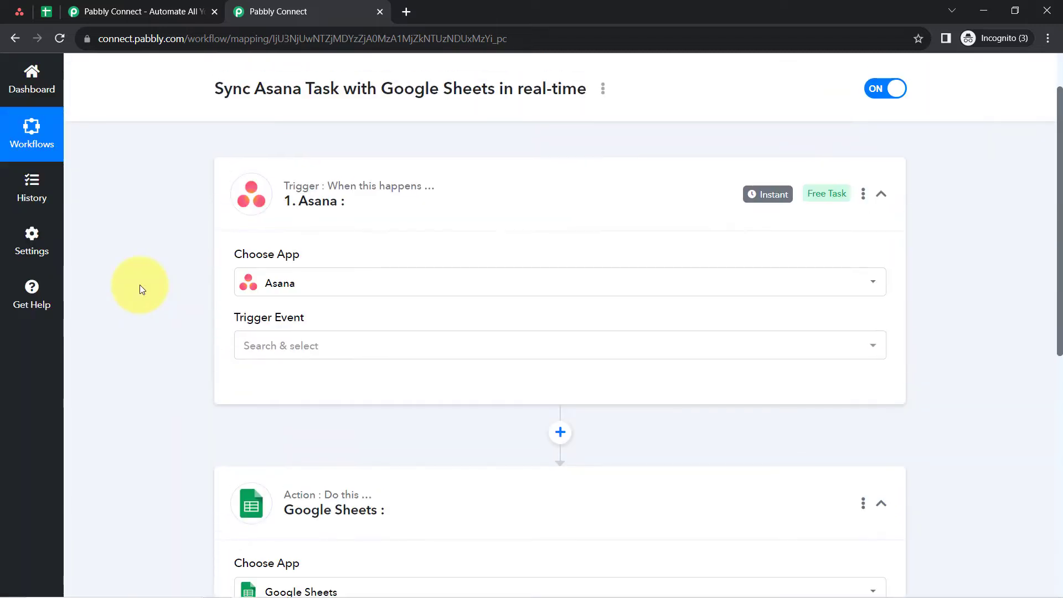
- Set the Asana trigger event to New Task in Project
{"action": "scroll", "coordinate": [140, 284], "scroll_direction": "up", "scroll_amount": 2}
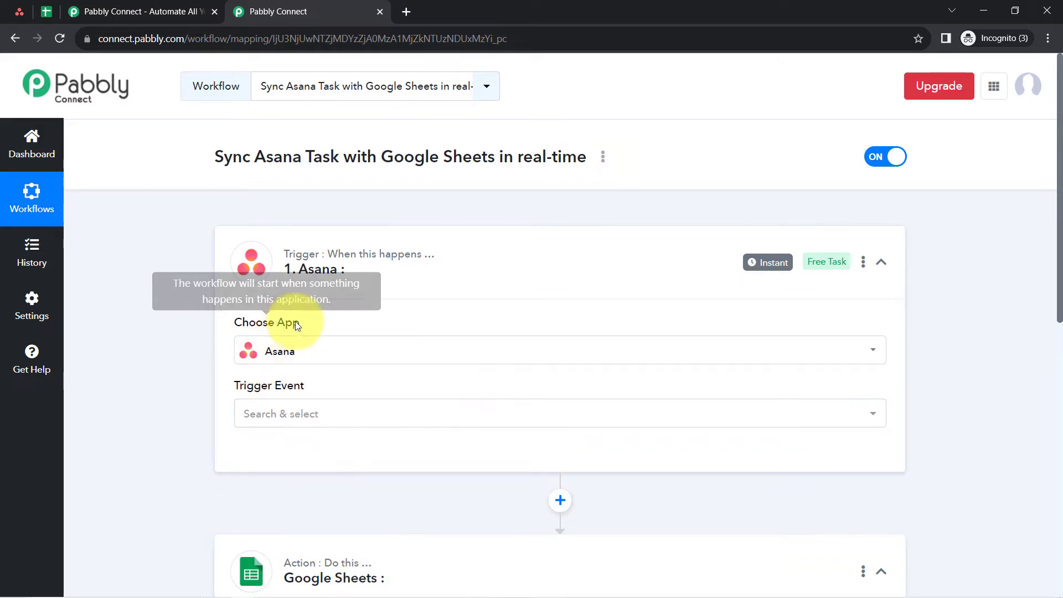
{"action": "left_click", "coordinate": [269, 424]}
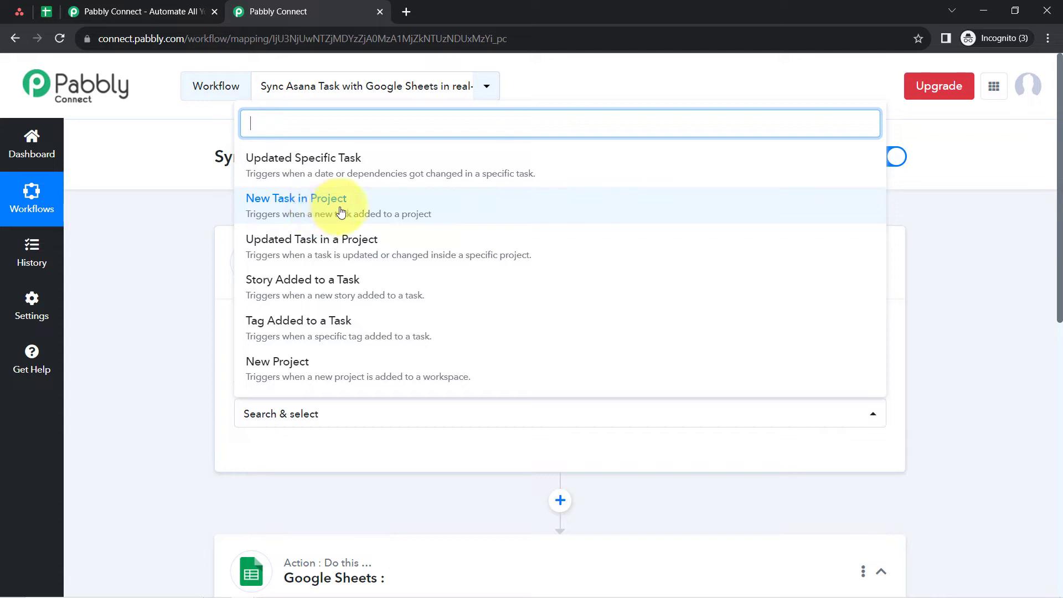
{"action": "left_click", "coordinate": [352, 213]}
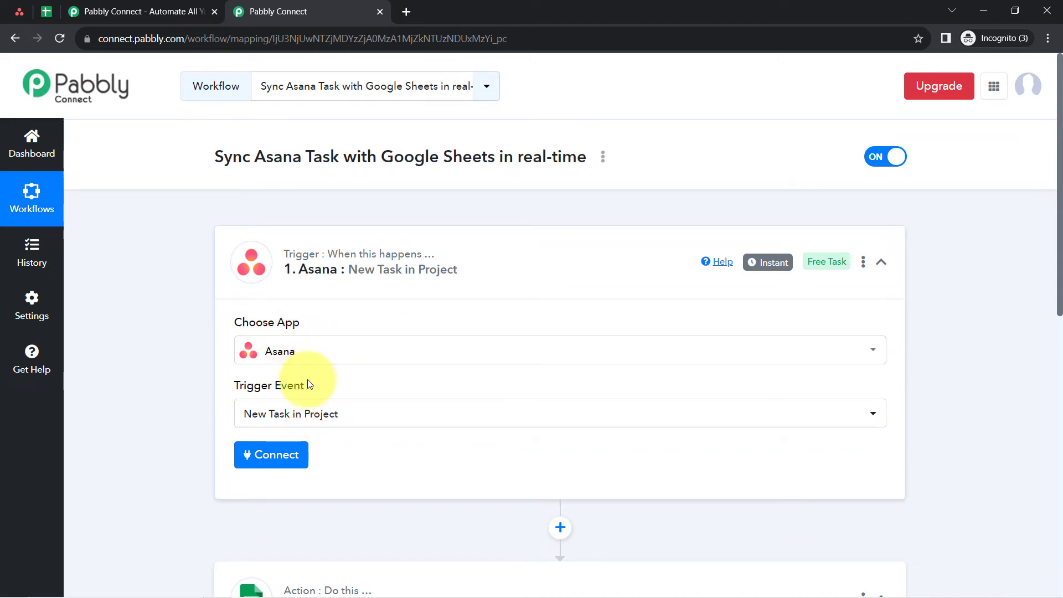
- Connect the Asana trigger to the Asana account through a new connection
{"action": "scroll", "coordinate": [308, 398], "scroll_direction": "down", "scroll_amount": 4}
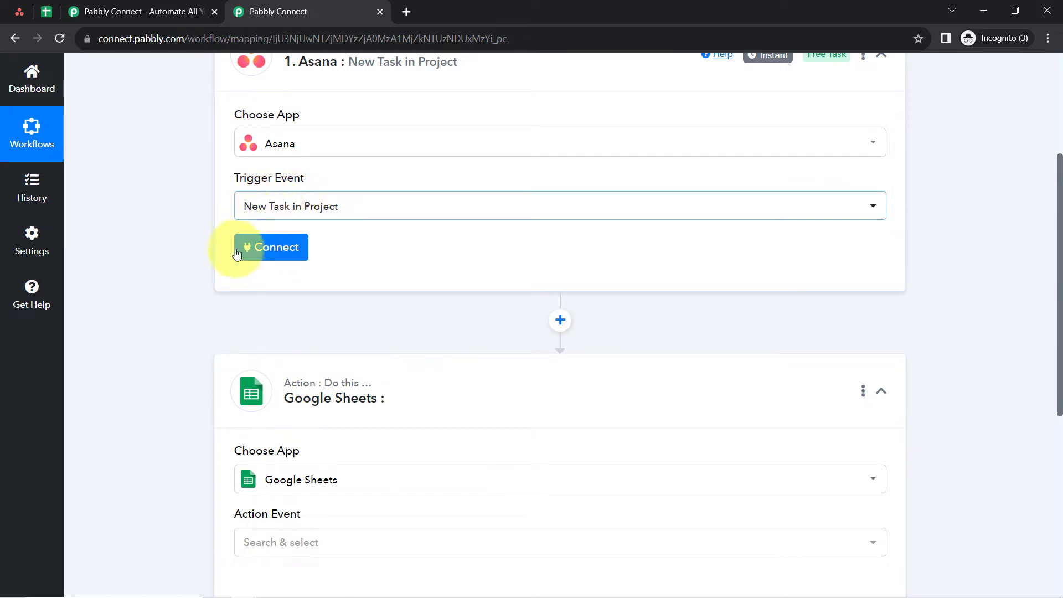
{"action": "left_click", "coordinate": [264, 252]}
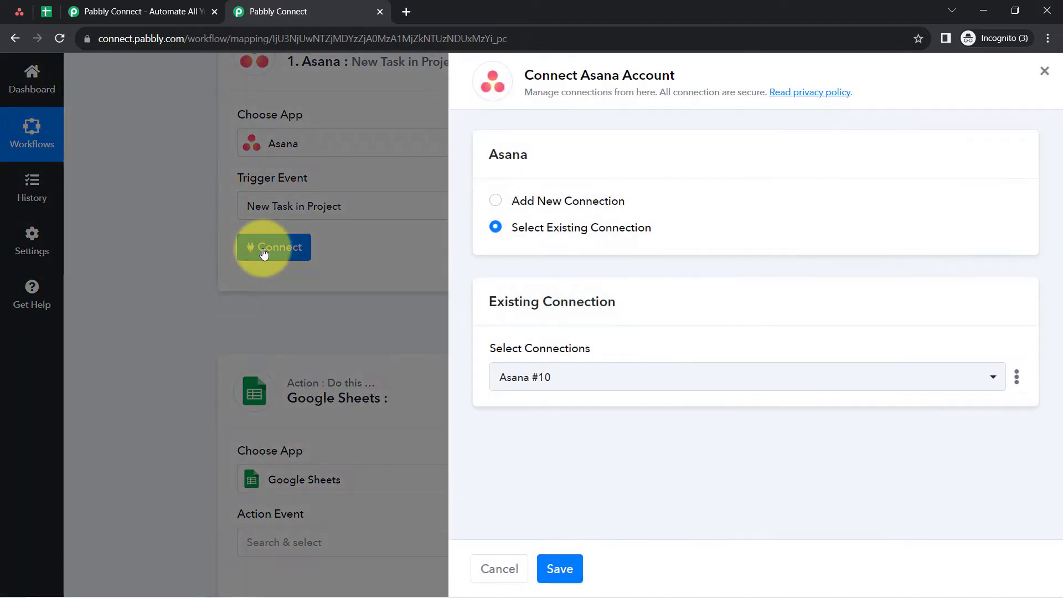
{"action": "double_click", "coordinate": [586, 208]}
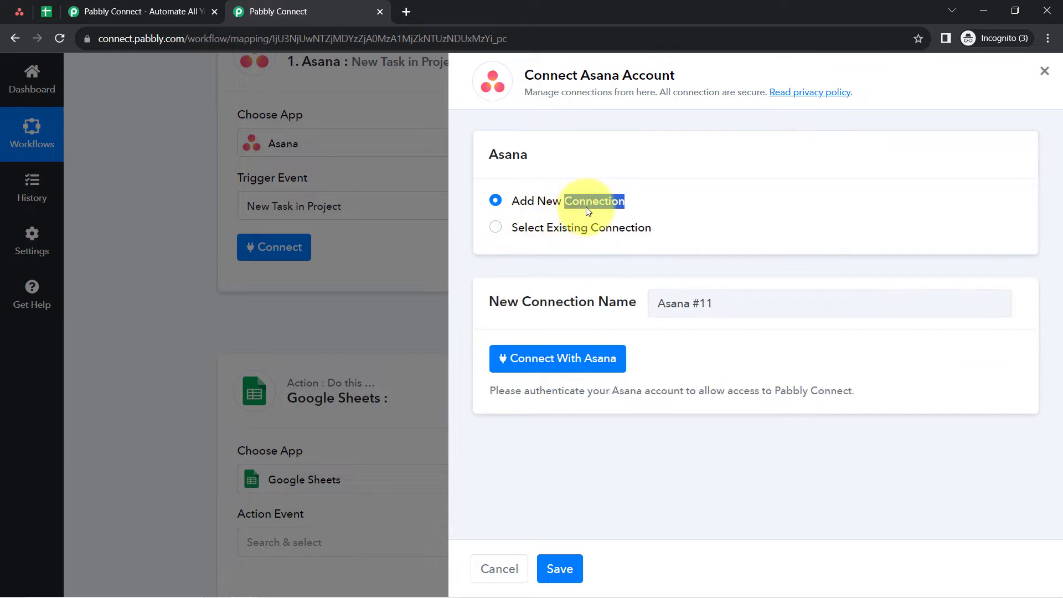
{"action": "left_click", "coordinate": [530, 357]}
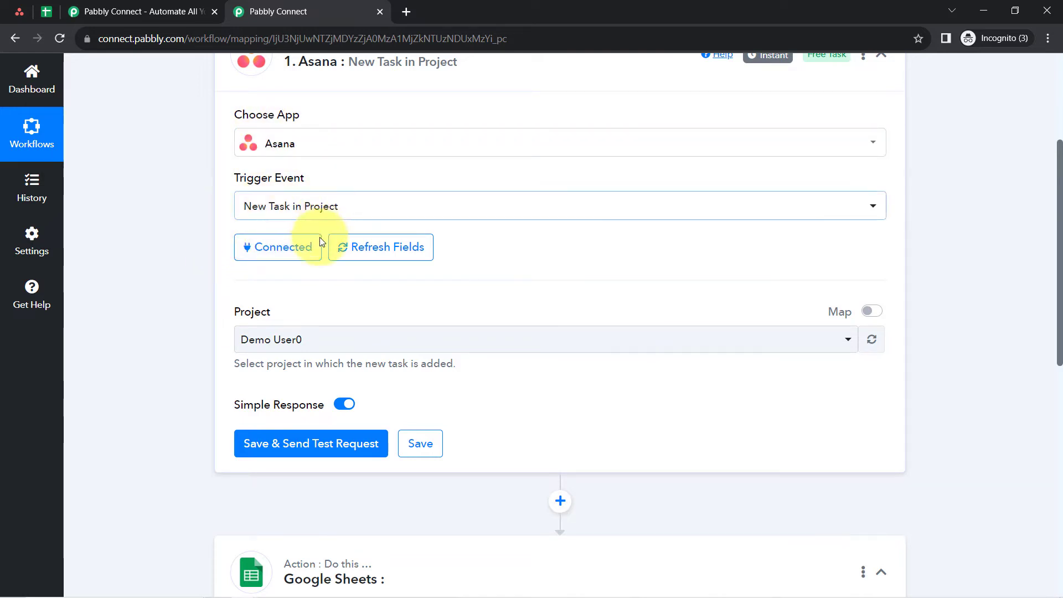
- Set the Asana trigger's project to Integration, matching the project name in Asana
{"action": "left_click", "coordinate": [294, 247]}
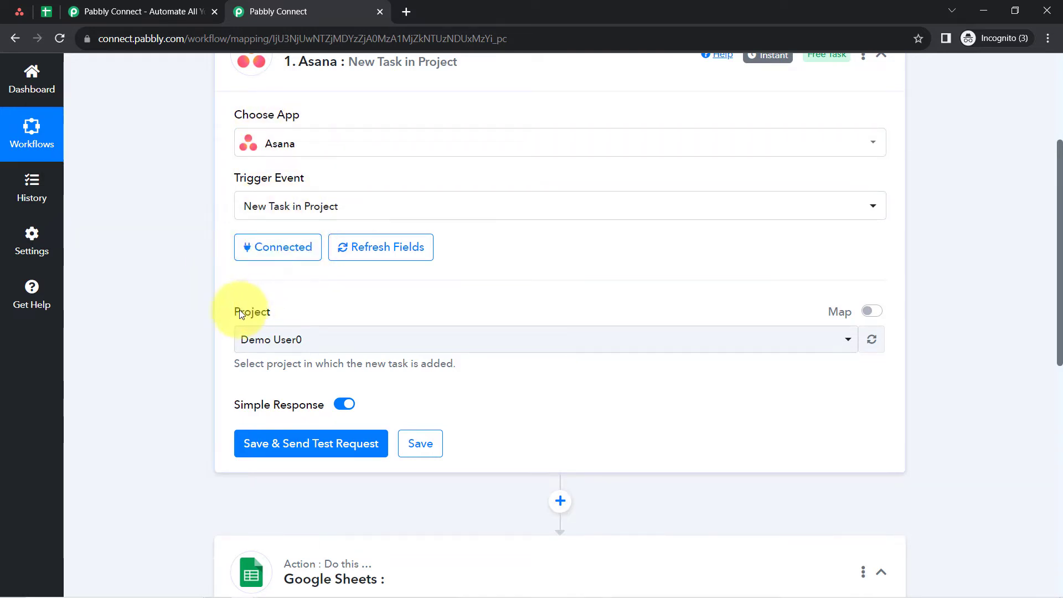
{"action": "left_click_drag", "start_coordinate": [237, 309], "coordinate": [266, 309]}
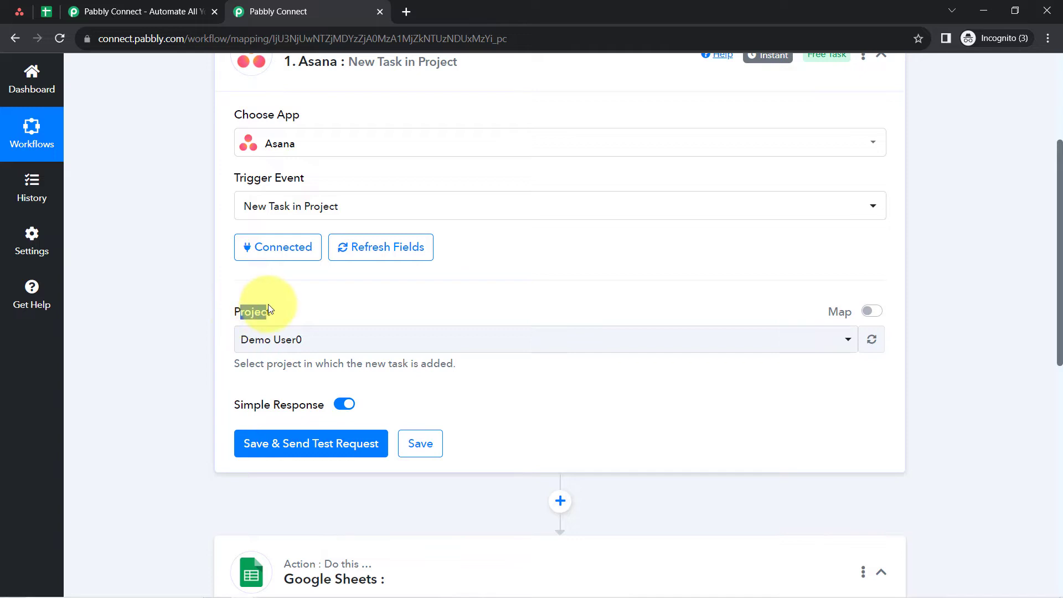
{"action": "left_click", "coordinate": [261, 335]}
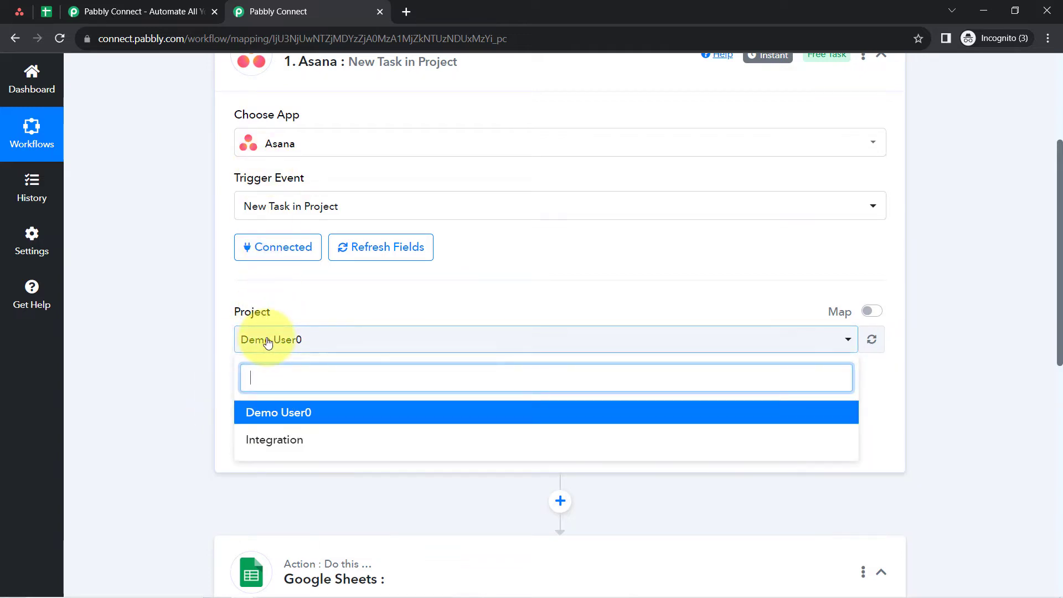
{"action": "left_click", "coordinate": [260, 336]}
{"action": "left_click", "coordinate": [12, 10]}
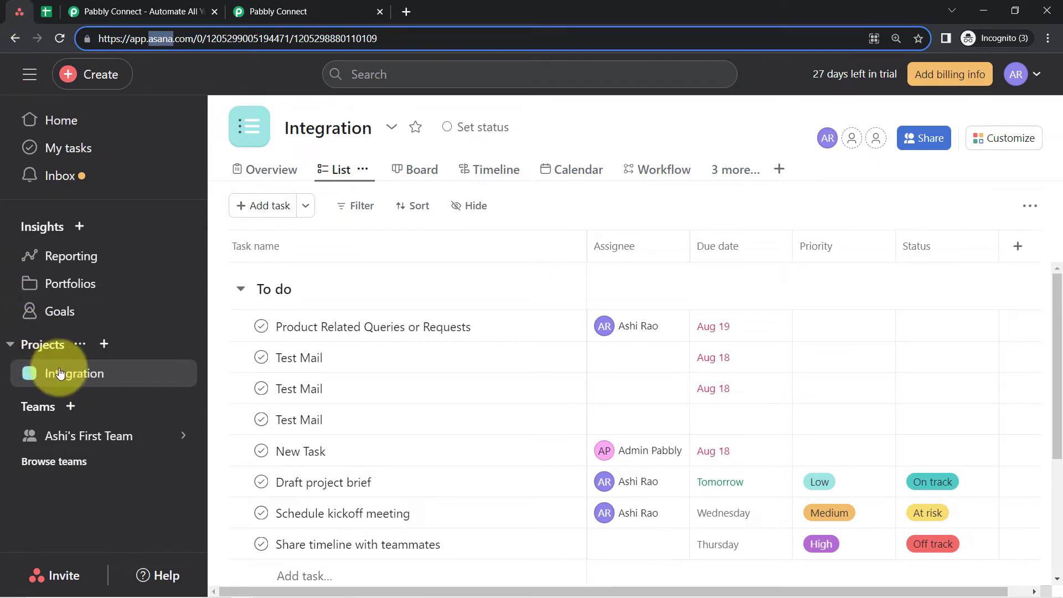
{"action": "left_click_drag", "start_coordinate": [301, 128], "coordinate": [343, 129]}
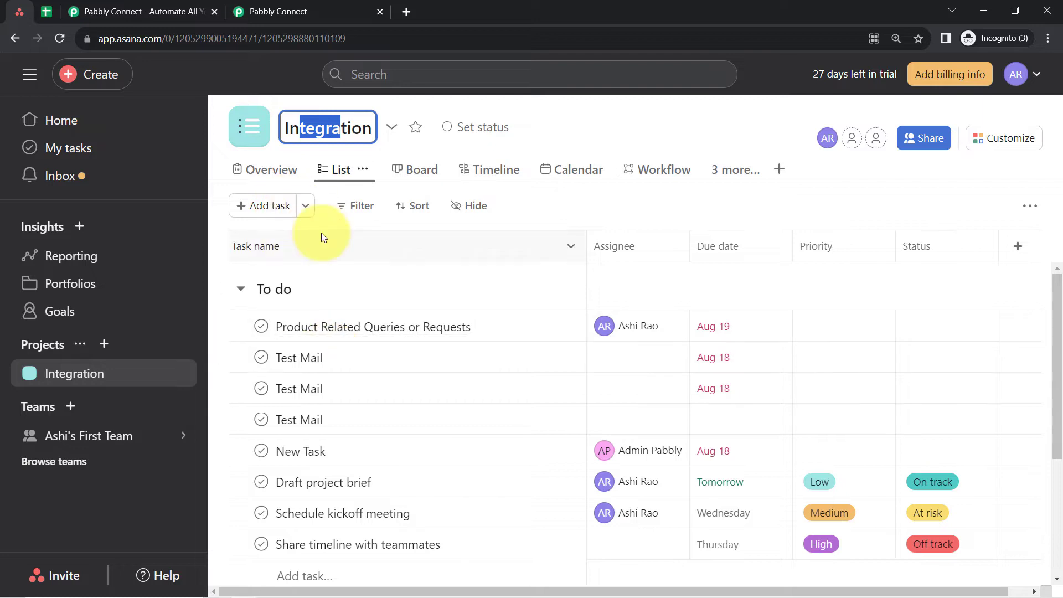
{"action": "left_click", "coordinate": [332, 11]}
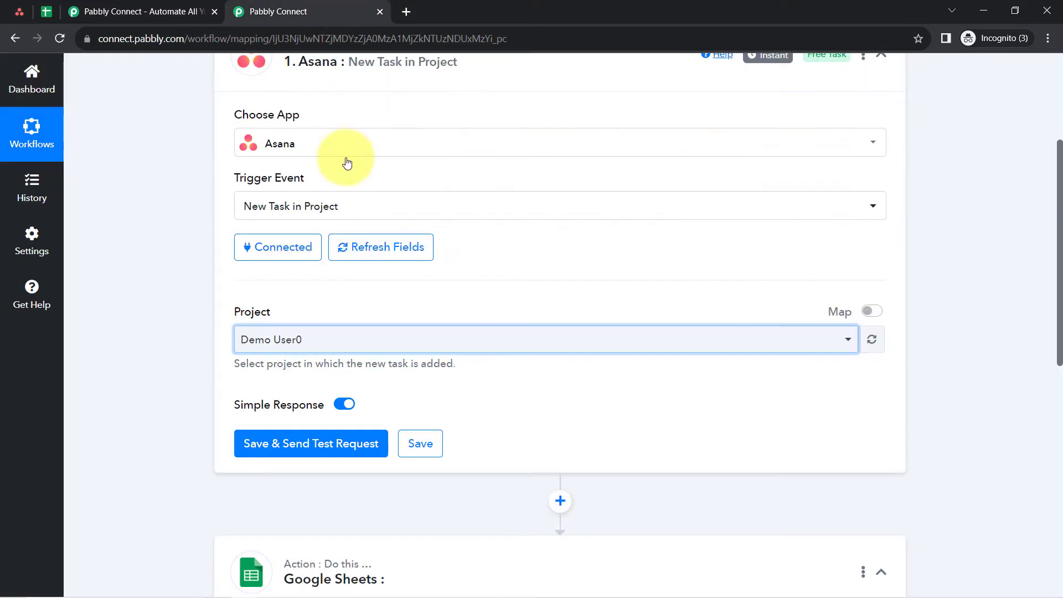
{"action": "left_click", "coordinate": [268, 337]}
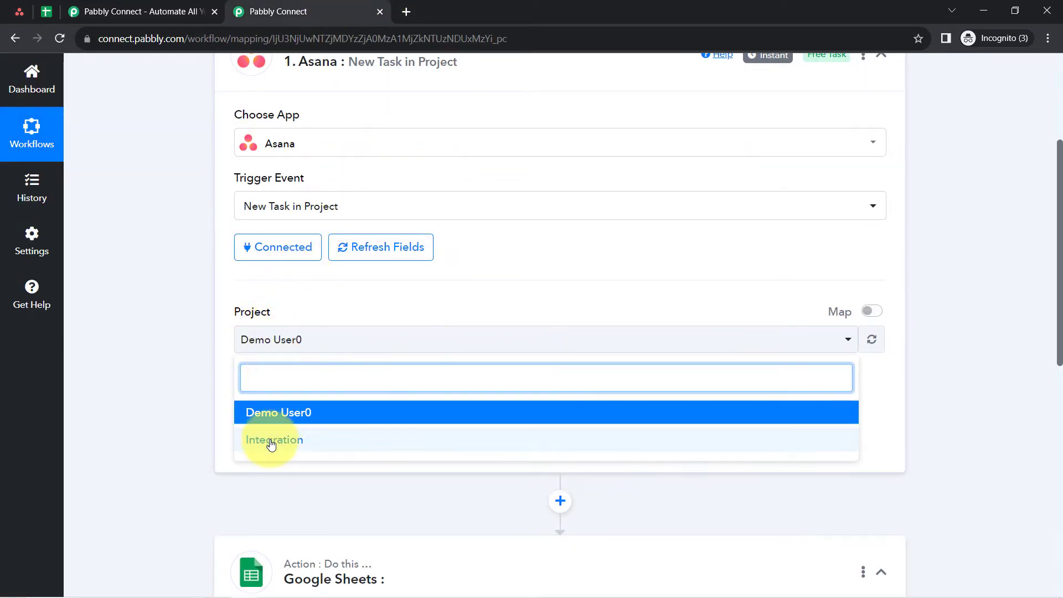
{"action": "left_click", "coordinate": [268, 441]}
- Save the Asana trigger and send a test request, and read the note on capturing a response
{"action": "scroll", "coordinate": [166, 264], "scroll_direction": "down", "scroll_amount": 1}
{"action": "scroll", "coordinate": [165, 260], "scroll_direction": "down", "scroll_amount": 3}
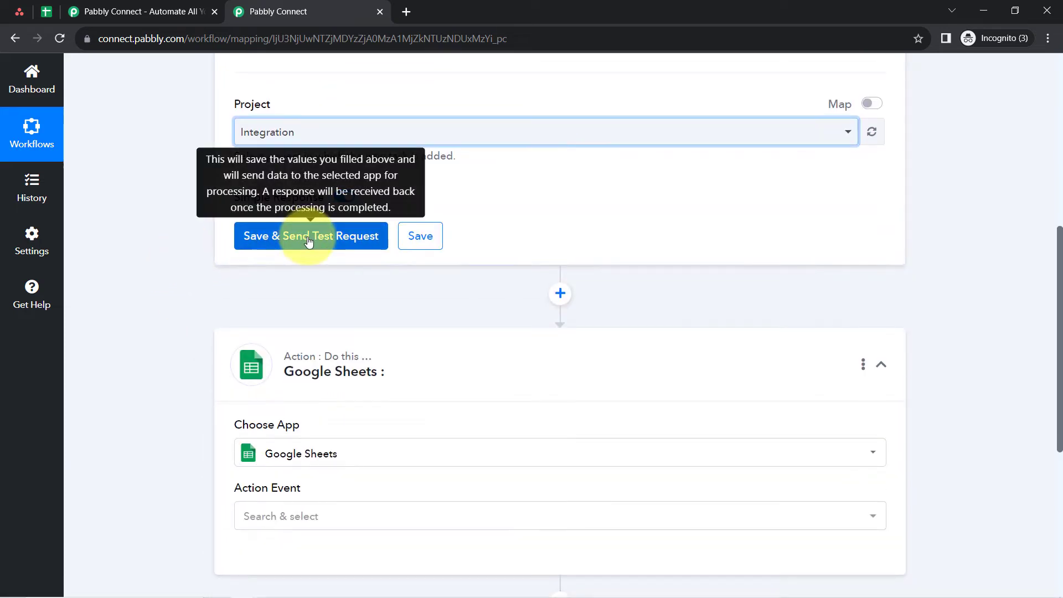
{"action": "left_click", "coordinate": [308, 241]}
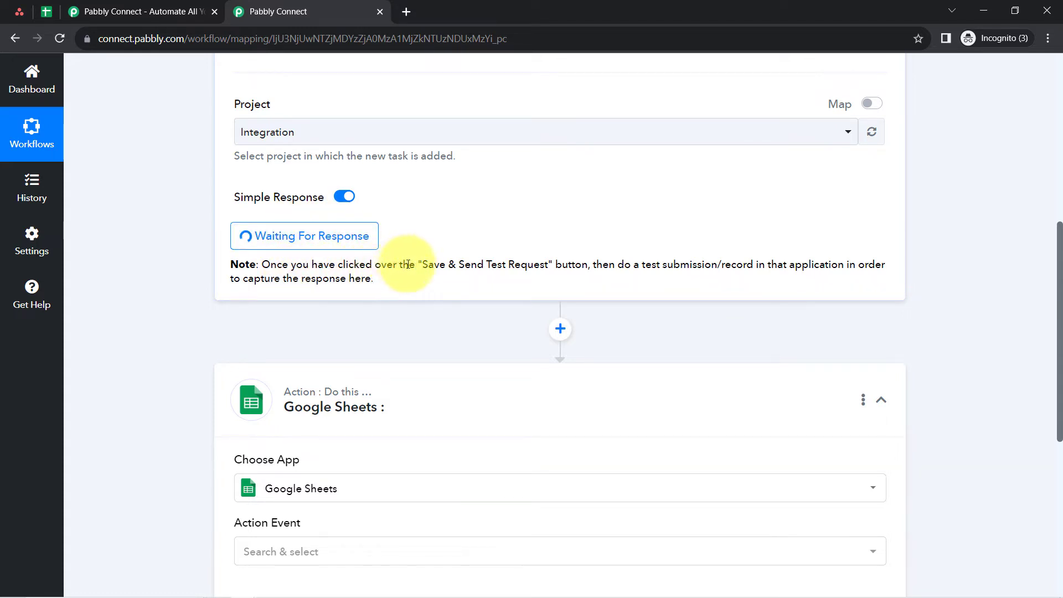
{"action": "left_click_drag", "start_coordinate": [415, 264], "coordinate": [736, 265]}
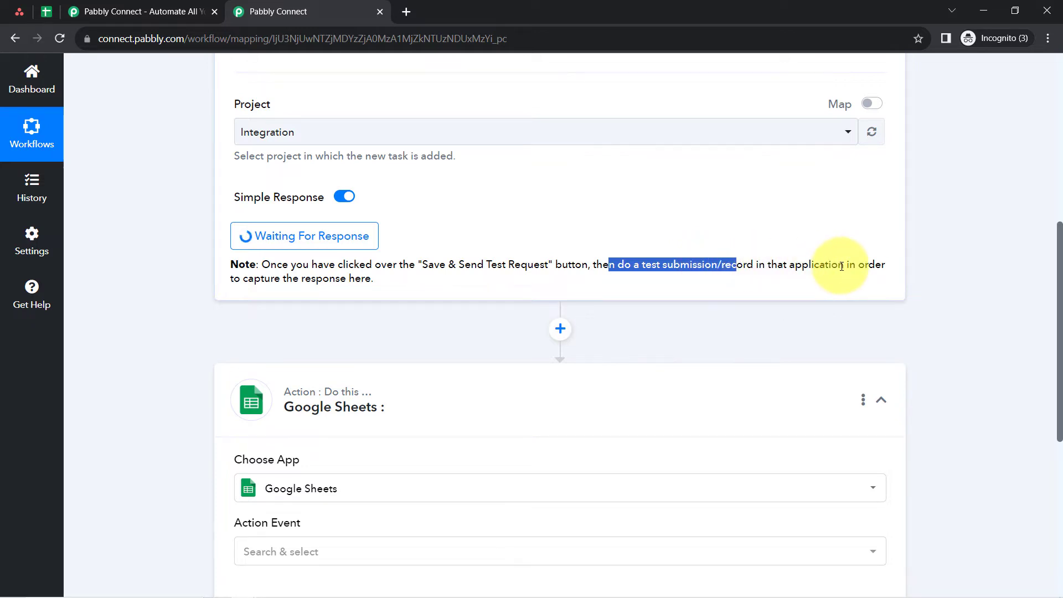
{"action": "left_click_drag", "start_coordinate": [840, 264], "coordinate": [589, 292]}
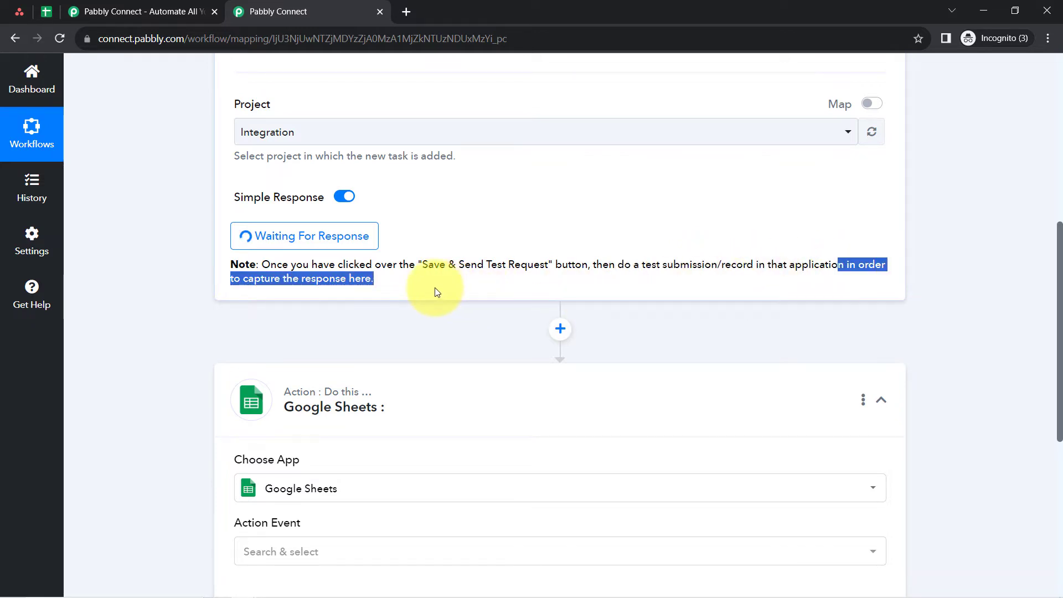
{"action": "scroll", "coordinate": [135, 174], "scroll_direction": "up", "scroll_amount": 4}
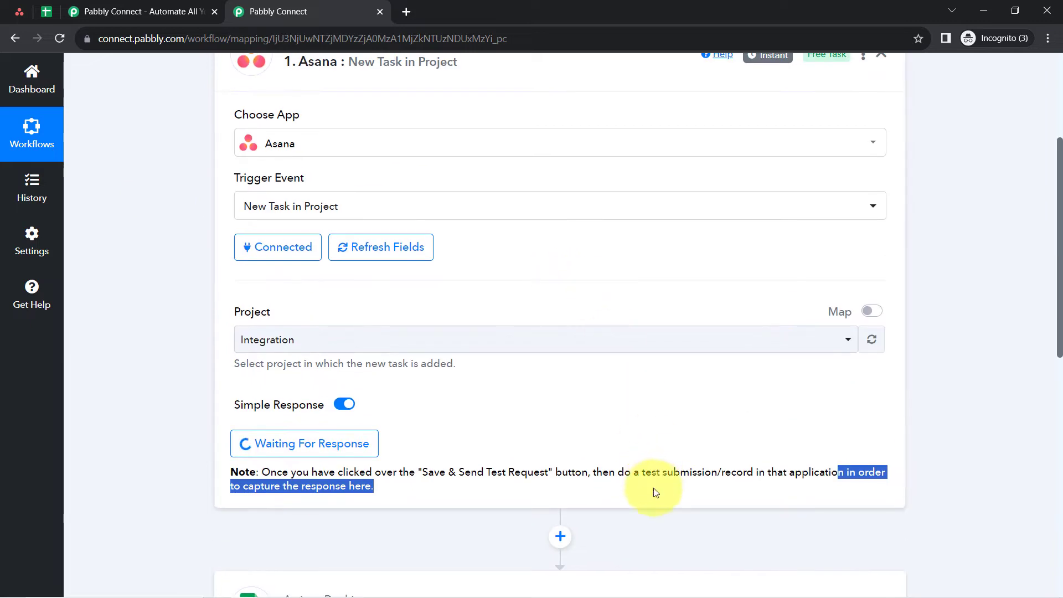
{"action": "left_click_drag", "start_coordinate": [644, 476], "coordinate": [728, 477]}
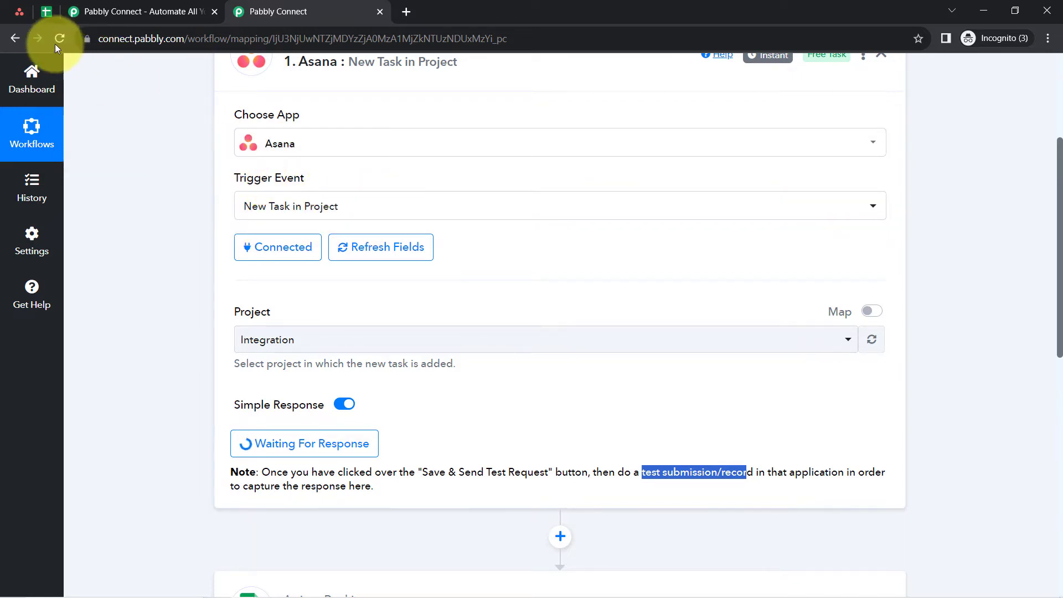
- Switch to Asana and add a task named "Prepare top 100 Application List" to the Integration project, using the title from the Notepad notes
{"action": "left_click", "coordinate": [20, 16]}
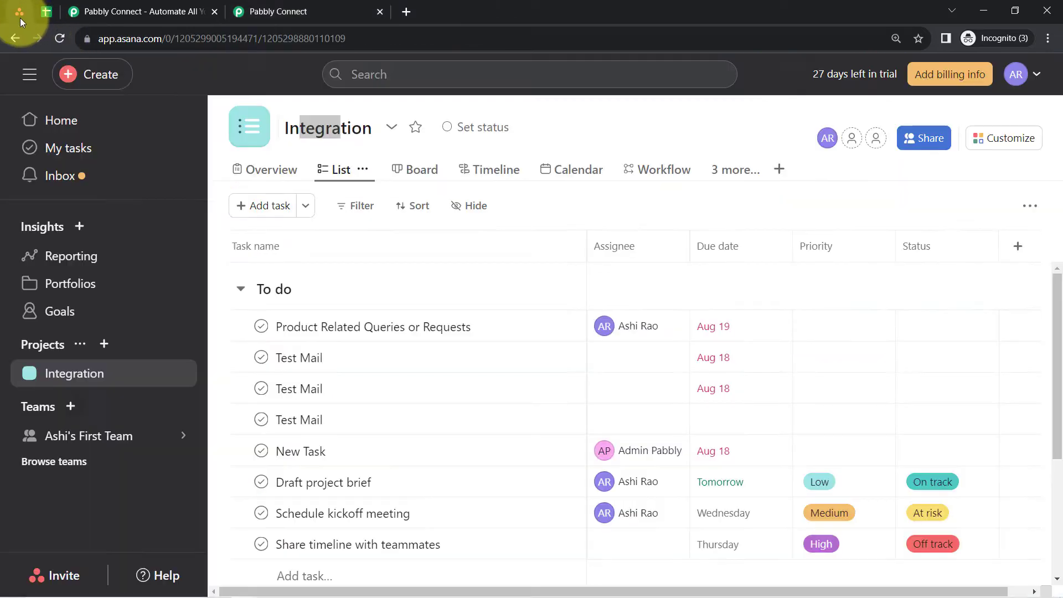
{"action": "left_click", "coordinate": [270, 208]}
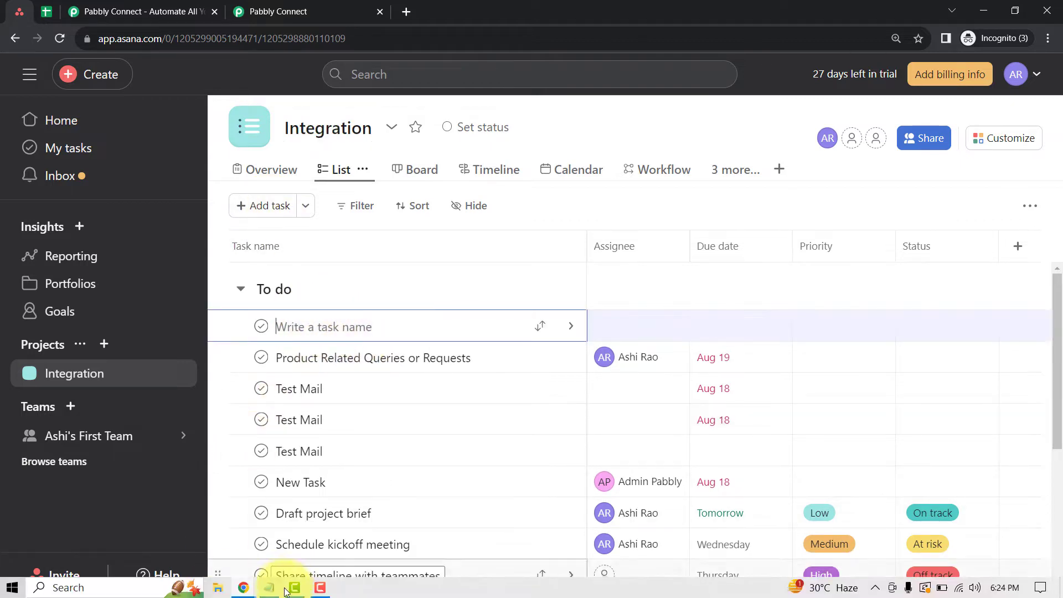
{"action": "left_click", "coordinate": [269, 590]}
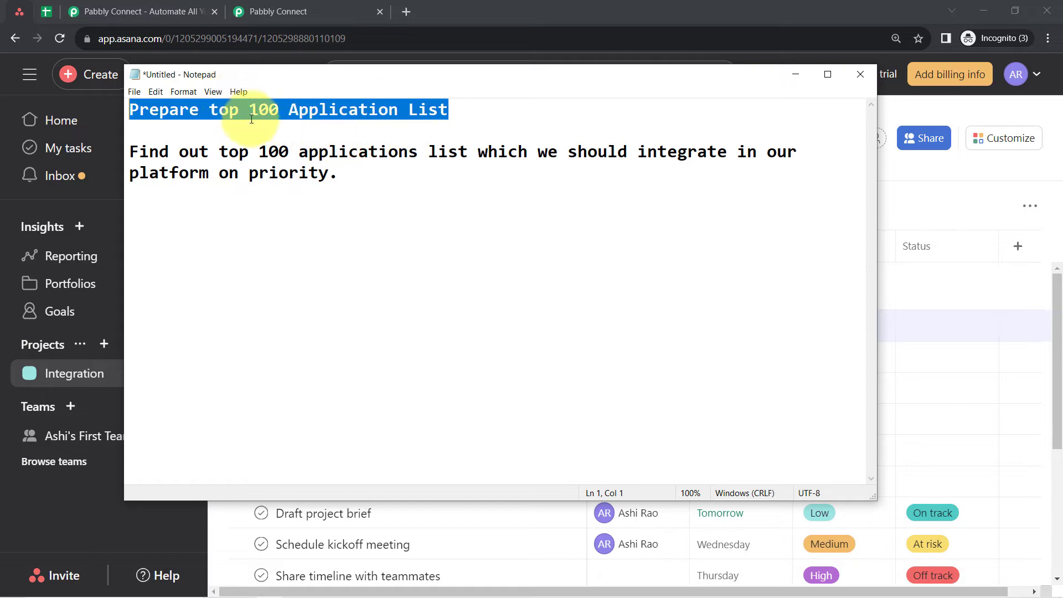
{"action": "left_click", "coordinate": [794, 75]}
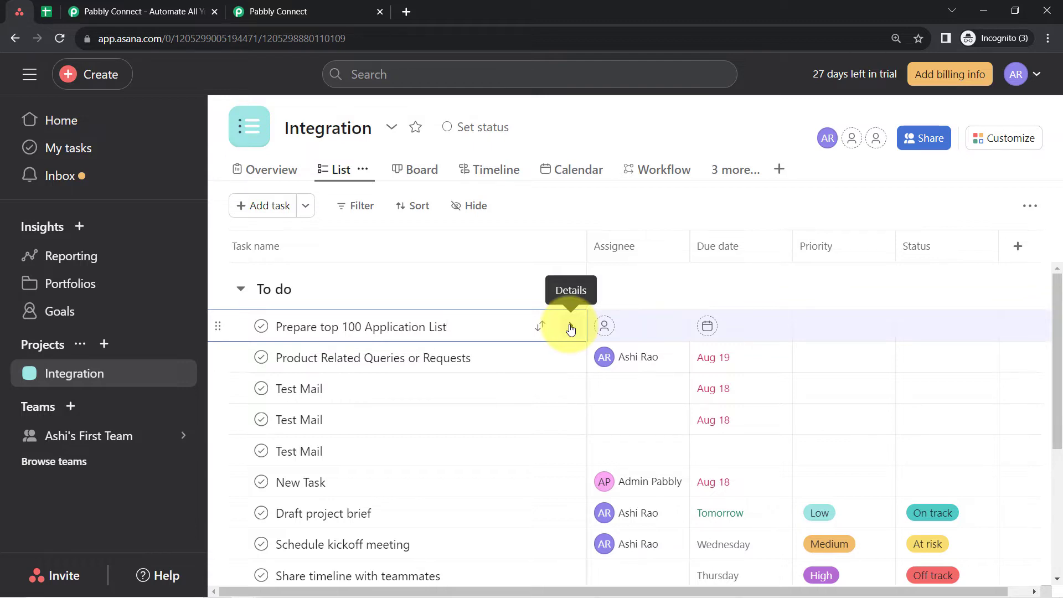
- Switch to Pabbly Connect and examine the trigger's received response and its configuration
{"action": "left_click", "coordinate": [319, 11]}
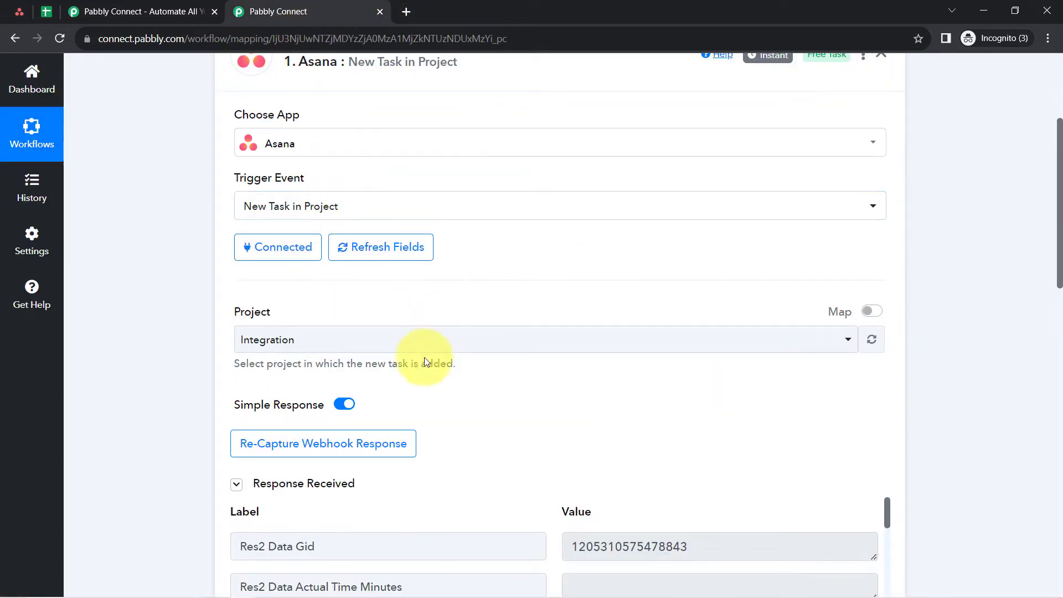
{"action": "scroll", "coordinate": [424, 362], "scroll_direction": "down", "scroll_amount": 3}
{"action": "scroll", "coordinate": [388, 299], "scroll_direction": "down", "scroll_amount": 1}
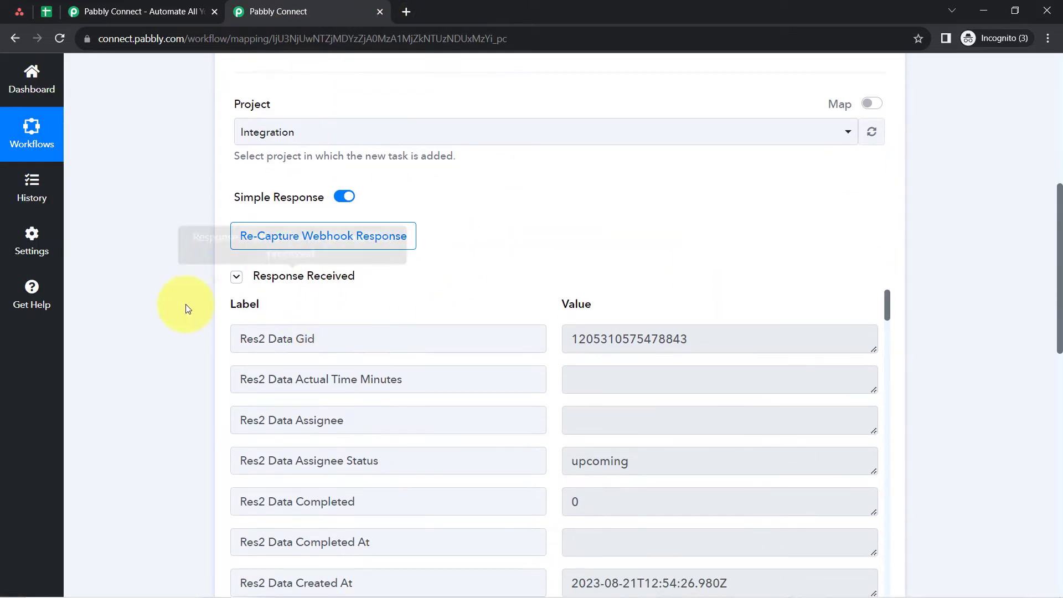
{"action": "left_click", "coordinate": [272, 285]}
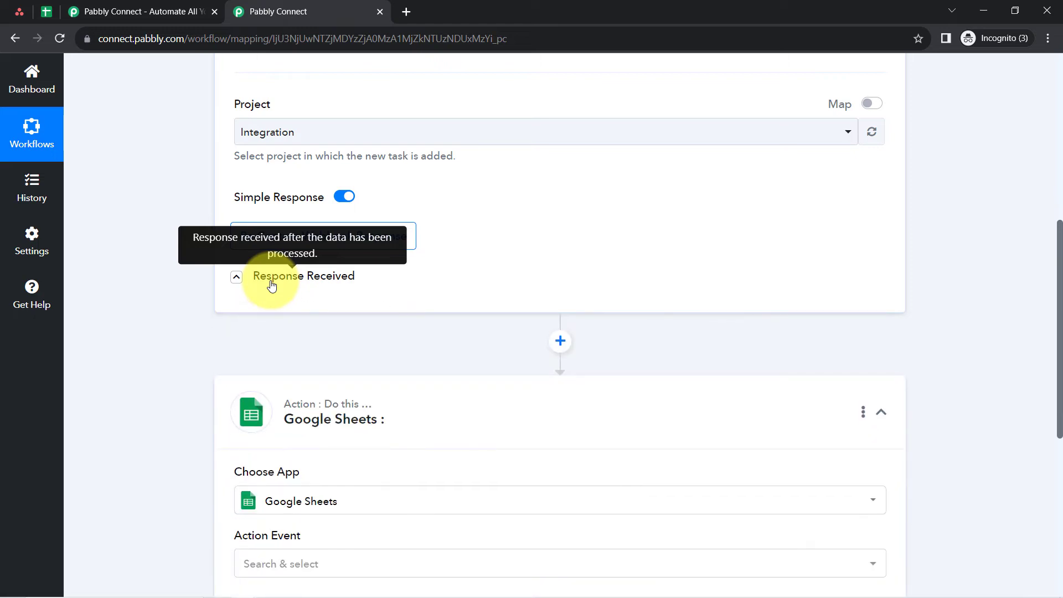
{"action": "left_click", "coordinate": [272, 285]}
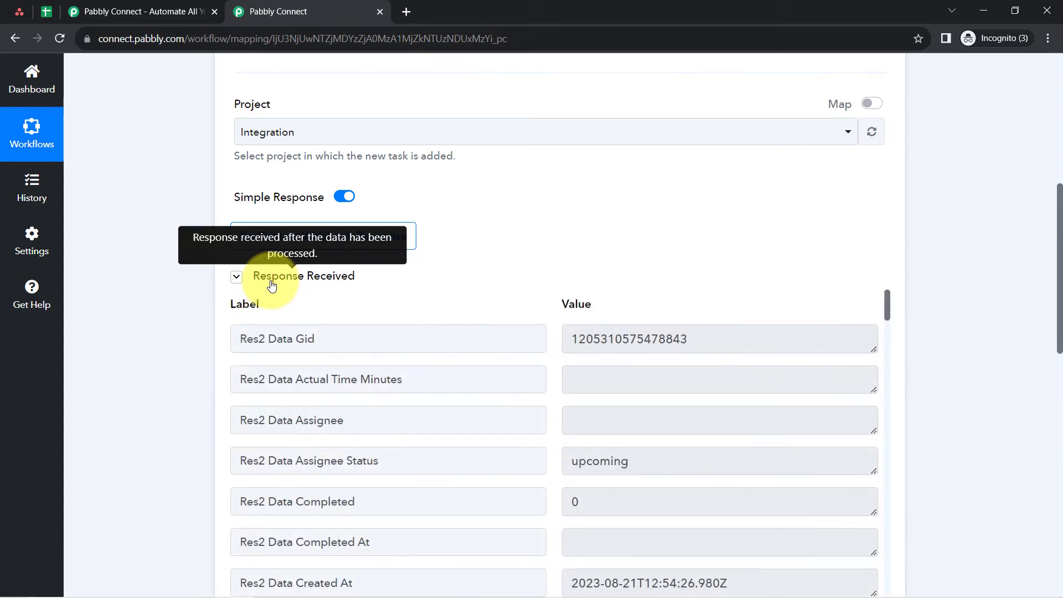
{"action": "scroll", "coordinate": [270, 293], "scroll_direction": "up", "scroll_amount": 3}
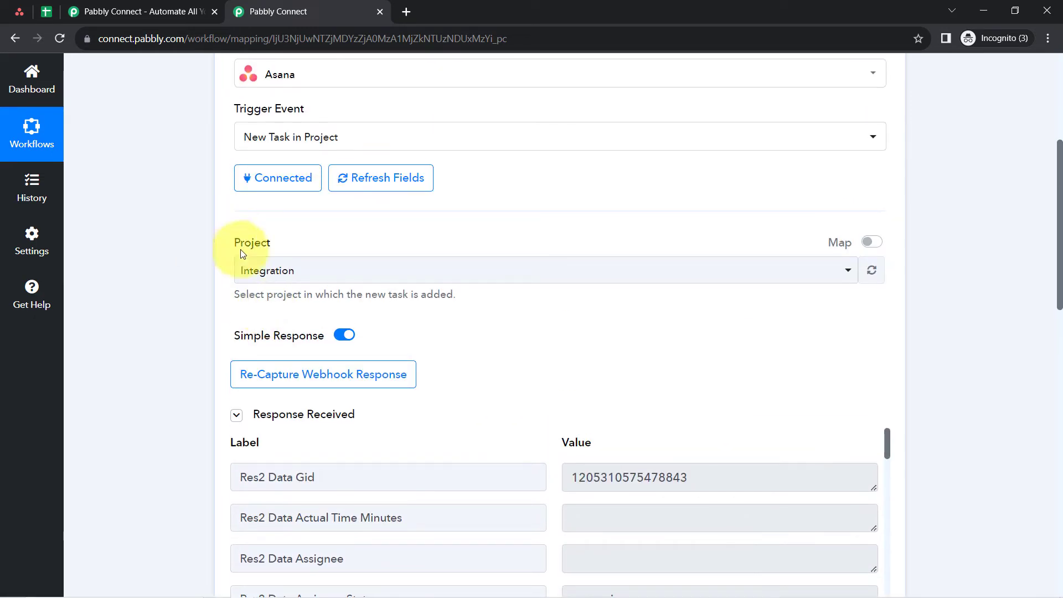
{"action": "scroll", "coordinate": [201, 286], "scroll_direction": "up", "scroll_amount": 2}
{"action": "scroll", "coordinate": [201, 287], "scroll_direction": "up", "scroll_amount": 2}
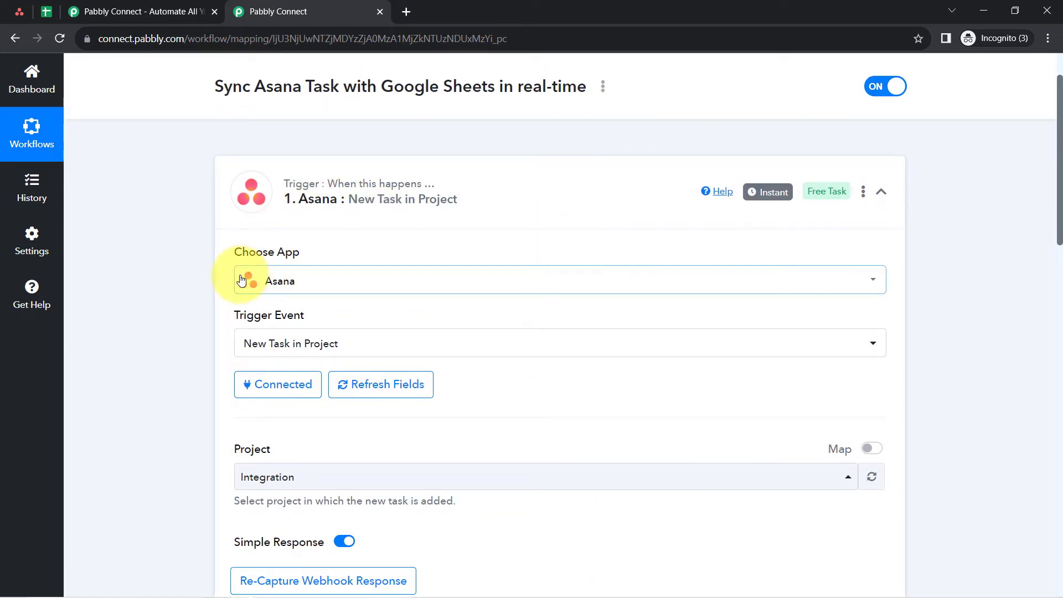
{"action": "scroll", "coordinate": [282, 260], "scroll_direction": "down", "scroll_amount": 1}
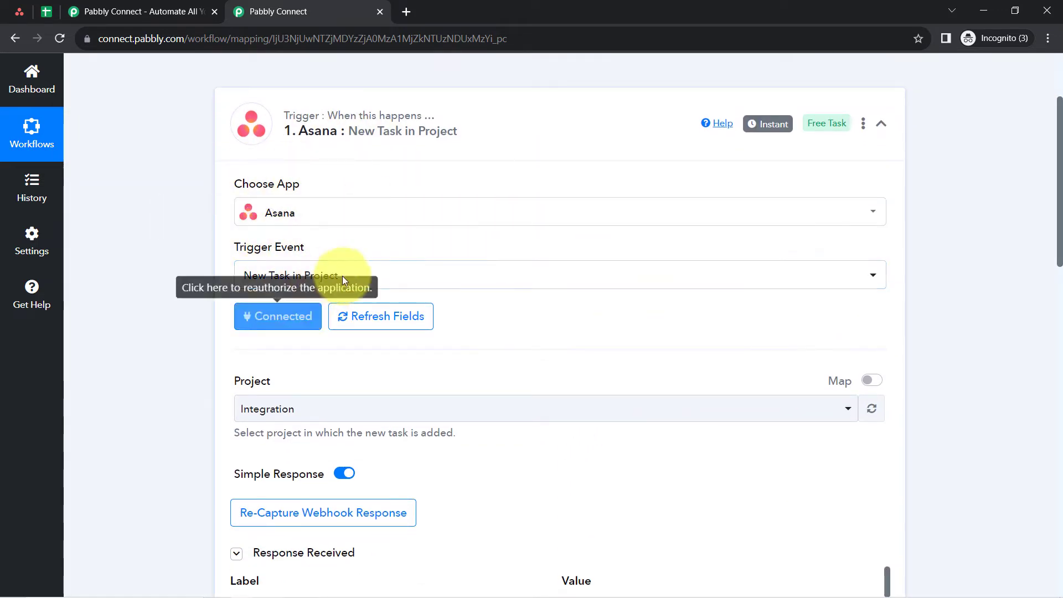
{"action": "scroll", "coordinate": [308, 317], "scroll_direction": "down", "scroll_amount": 1}
{"action": "scroll", "coordinate": [310, 332], "scroll_direction": "down", "scroll_amount": 2}
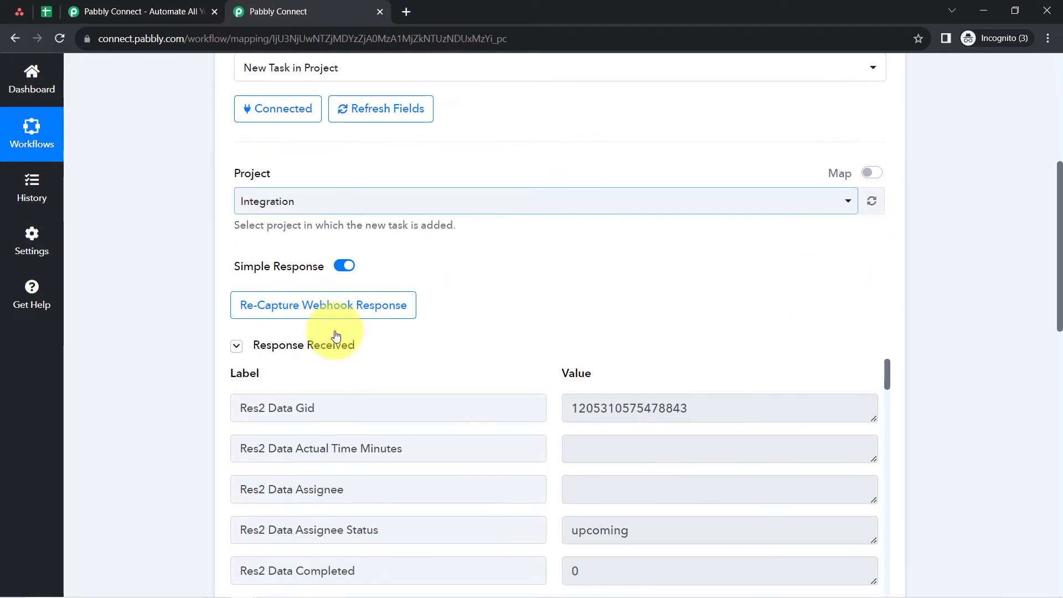
- Compare the new task in Asana with the labels and values of the received response in Pabbly Connect
{"action": "left_click", "coordinate": [22, 8]}
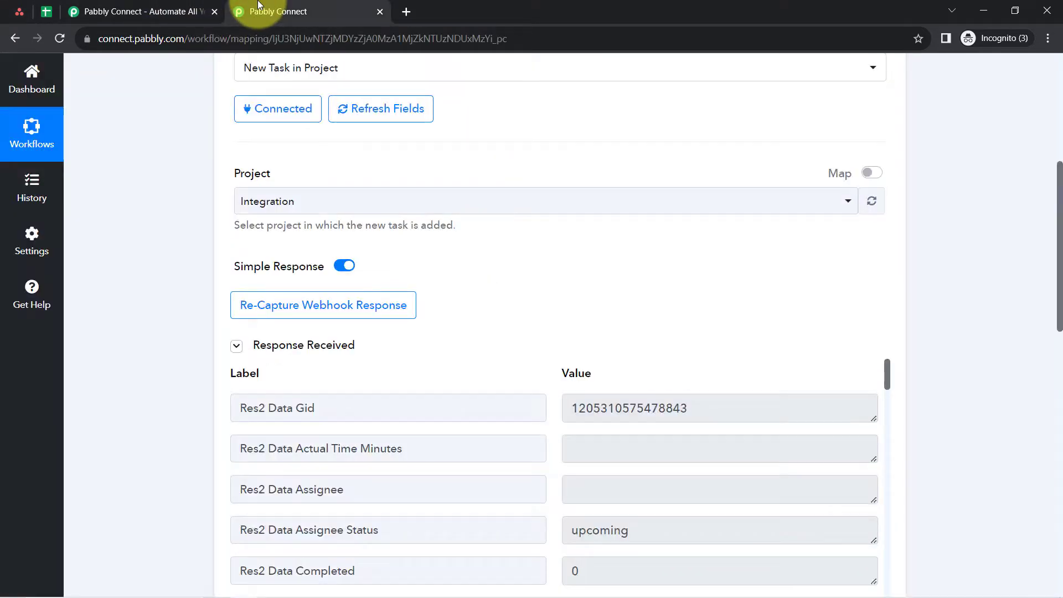
{"action": "left_click", "coordinate": [263, 11]}
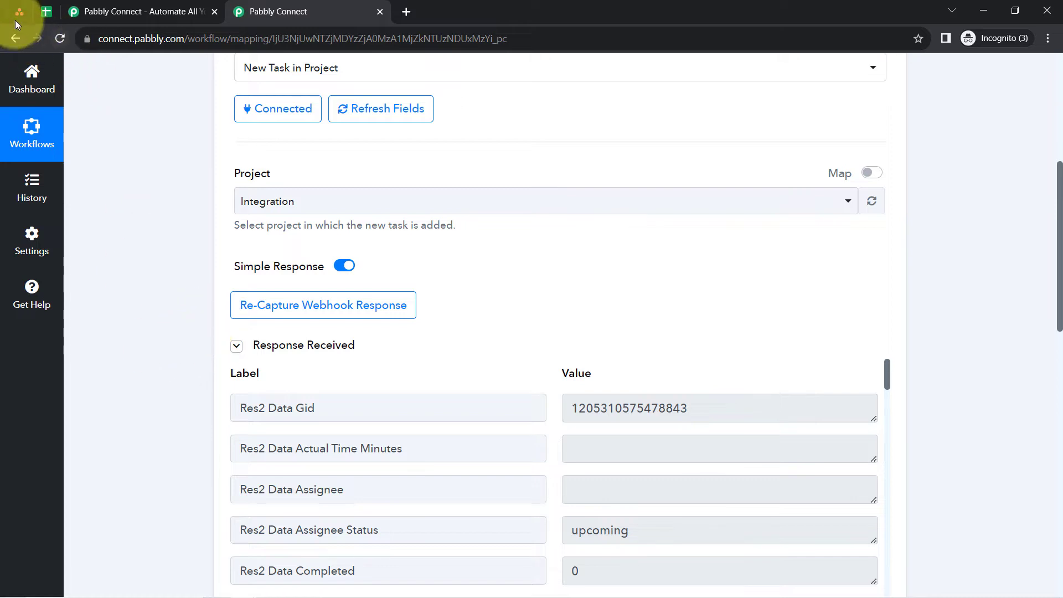
{"action": "left_click", "coordinate": [48, 15]}
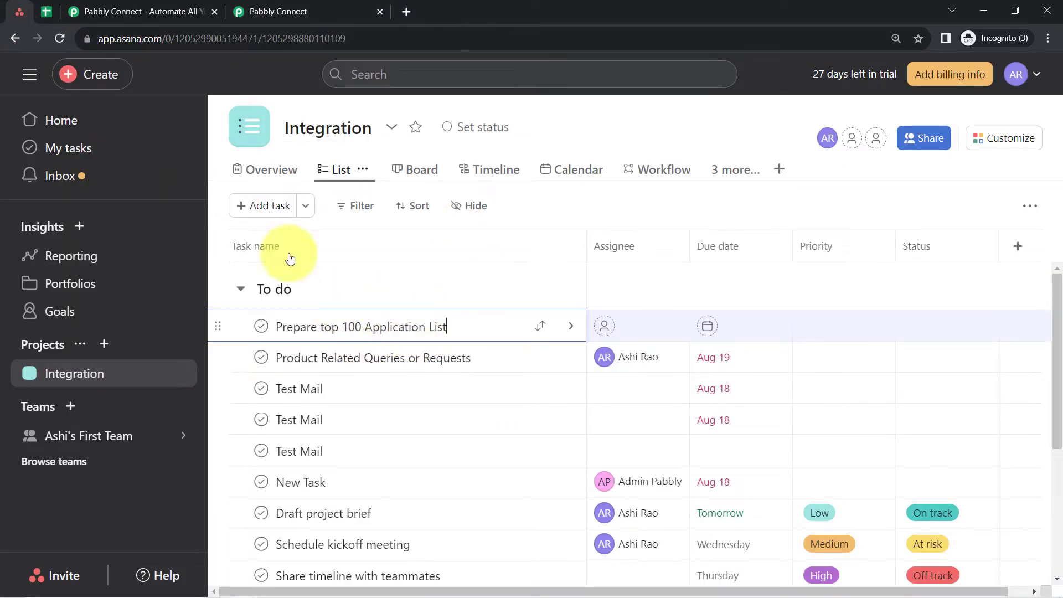
{"action": "left_click", "coordinate": [315, 12]}
{"action": "scroll", "coordinate": [212, 338], "scroll_direction": "down", "scroll_amount": 4}
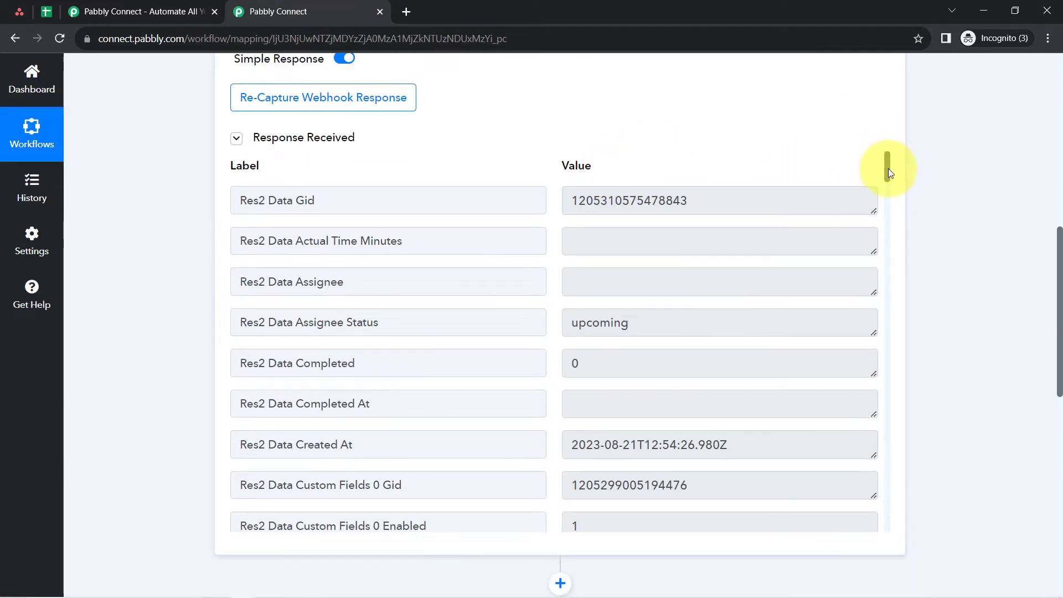
{"action": "mouse_move", "coordinate": [887, 166]}
{"action": "left_mouse_down"}
{"action": "mouse_move", "coordinate": [885, 281]}
{"action": "mouse_move", "coordinate": [884, 151]}
{"action": "left_mouse_up"}
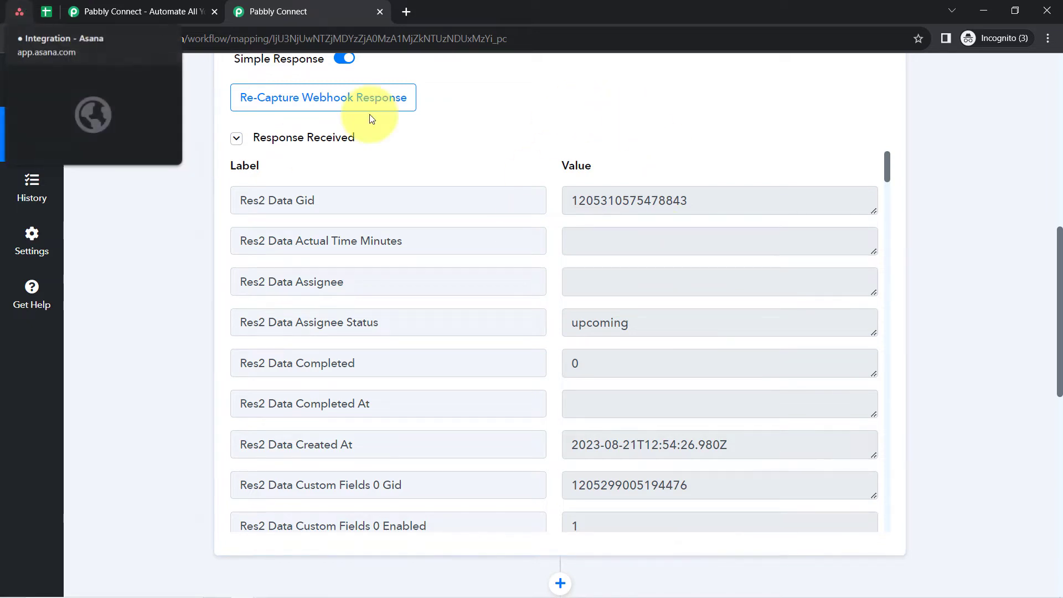
- Open the details of the "Prepare top 100 Application List" task in Asana and copy the task ID from its URL
{"action": "left_click", "coordinate": [19, 11]}
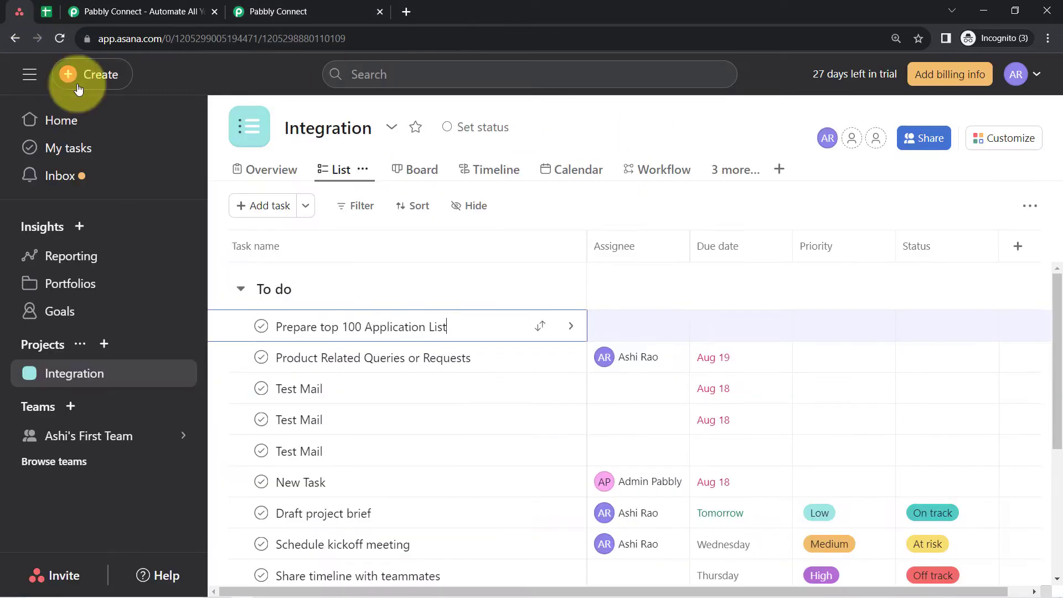
{"action": "left_click", "coordinate": [362, 289]}
{"action": "left_click", "coordinate": [292, 325]}
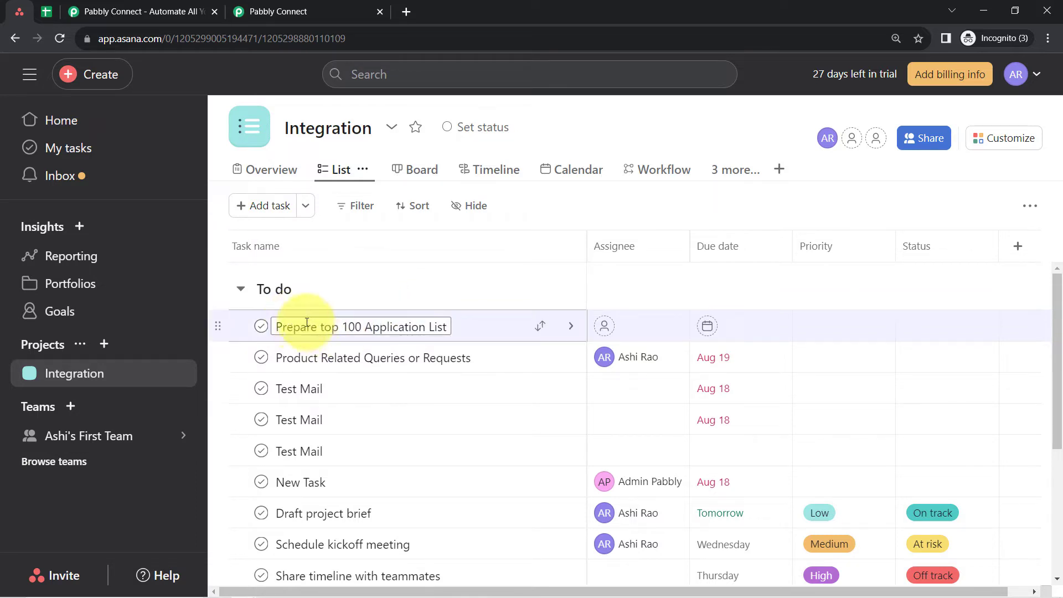
{"action": "left_click", "coordinate": [571, 326]}
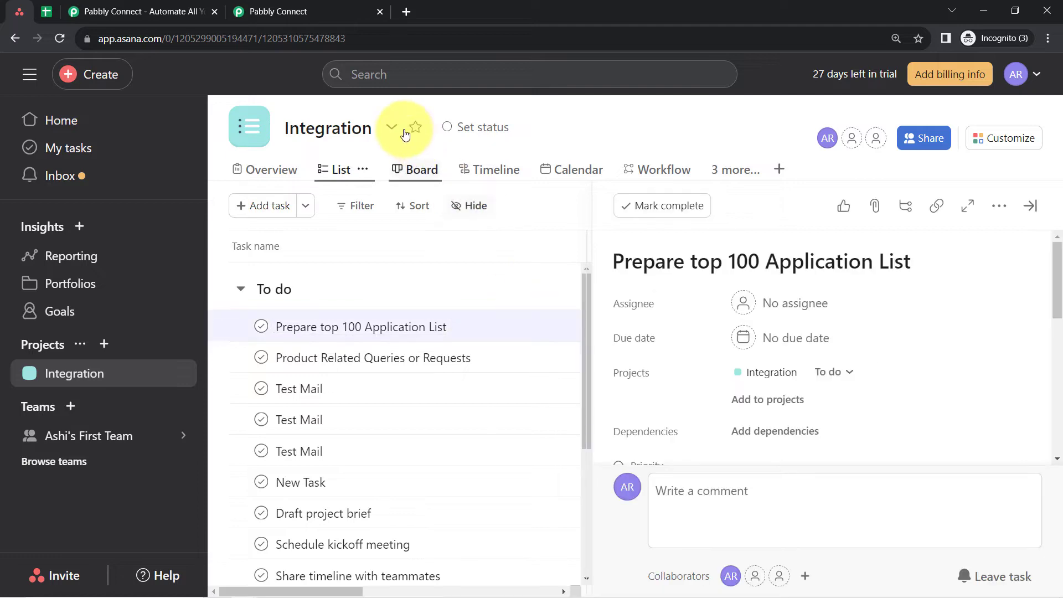
{"action": "left_click_drag", "start_coordinate": [347, 39], "coordinate": [269, 42]}
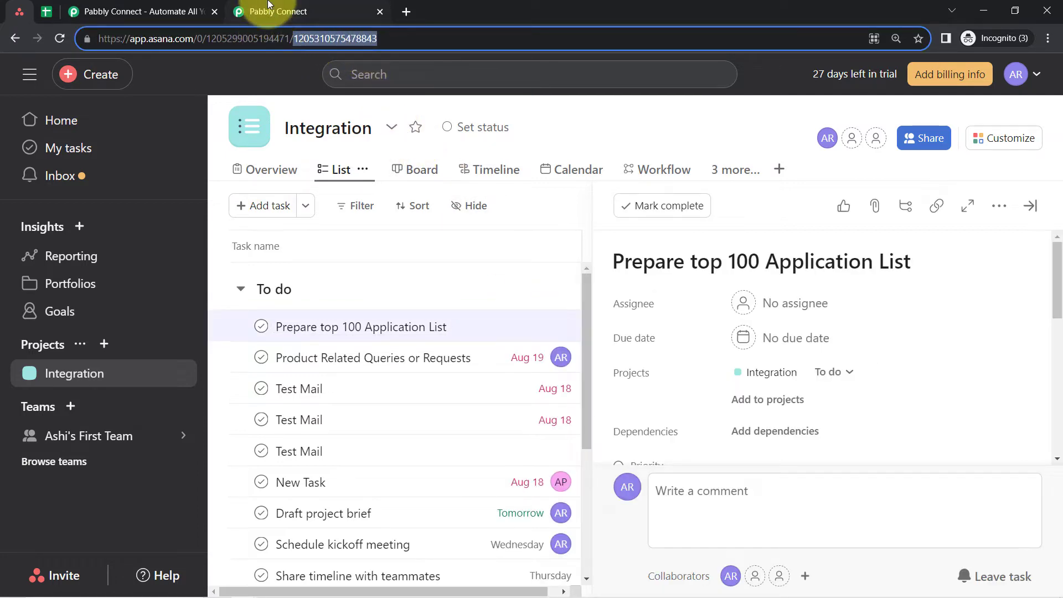
- Switch to Pabbly Connect and search the workflow page for the copied task ID
{"action": "left_click", "coordinate": [298, 10]}
{"action": "key", "text": "ctrl+f"}
{"action": "key", "text": "ctrl+v"}
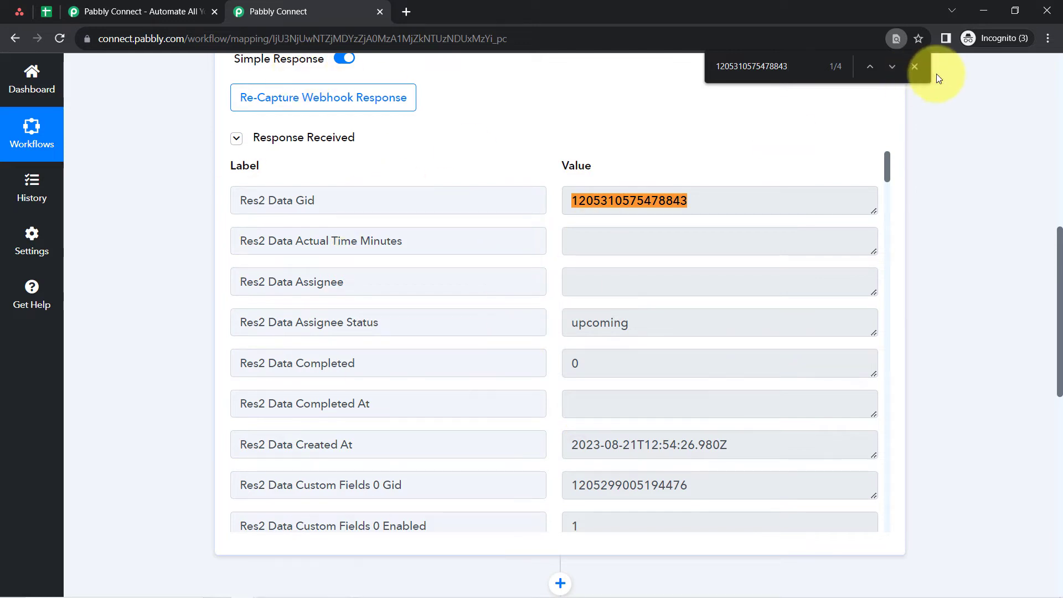
- Close the page search and compare the captured response with the open task's details in Asana
{"action": "left_click", "coordinate": [915, 65]}
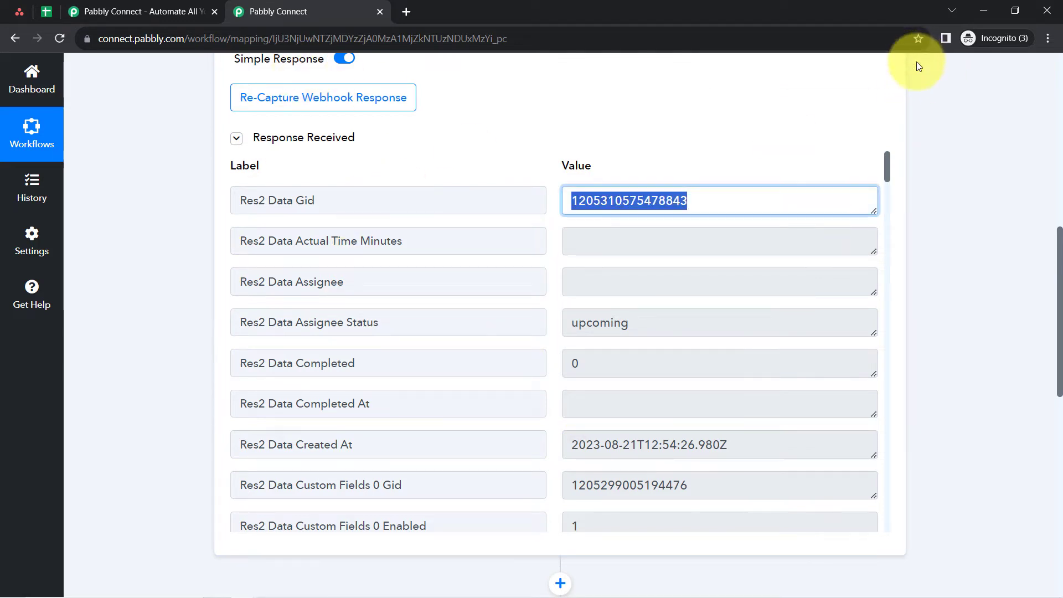
{"action": "left_click", "coordinate": [19, 11]}
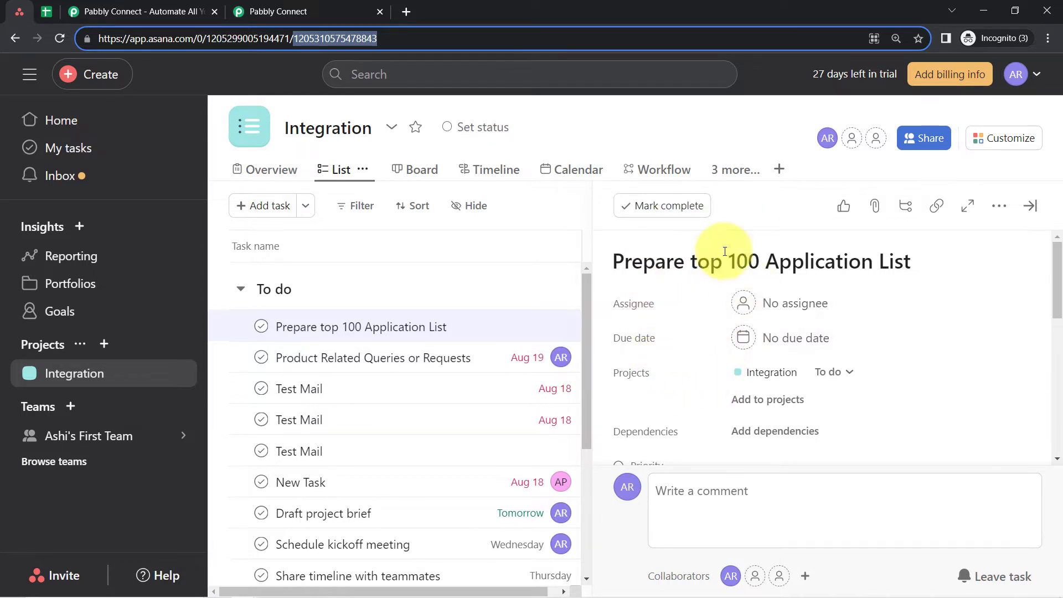
{"action": "left_click", "coordinate": [258, 6]}
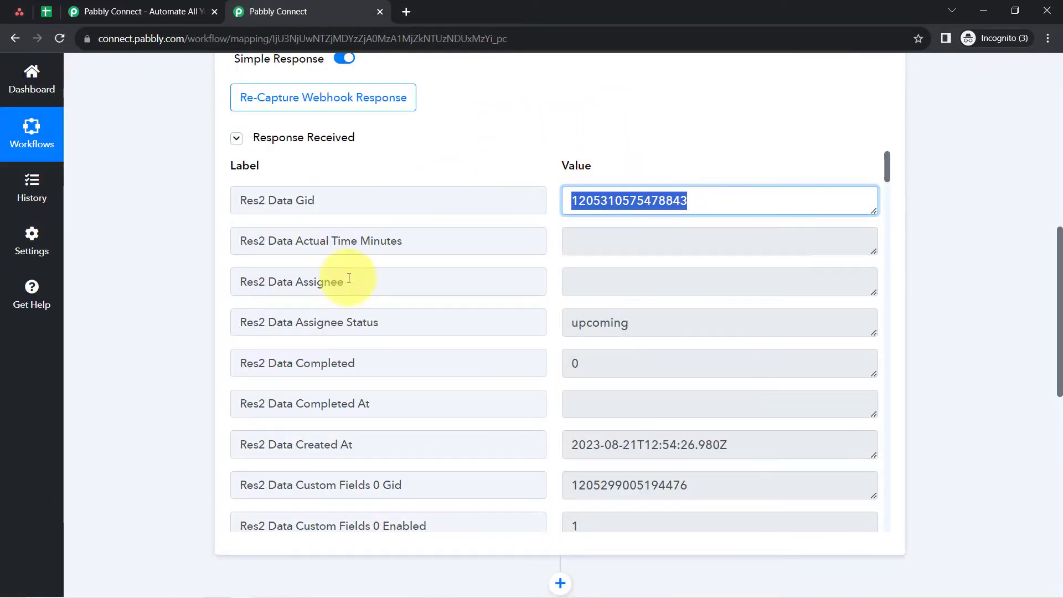
- Switch to Asana, assign the "Prepare top 100 Application List" task to a teammate and set its due date to 08/31/23
{"action": "left_click", "coordinate": [19, 11]}
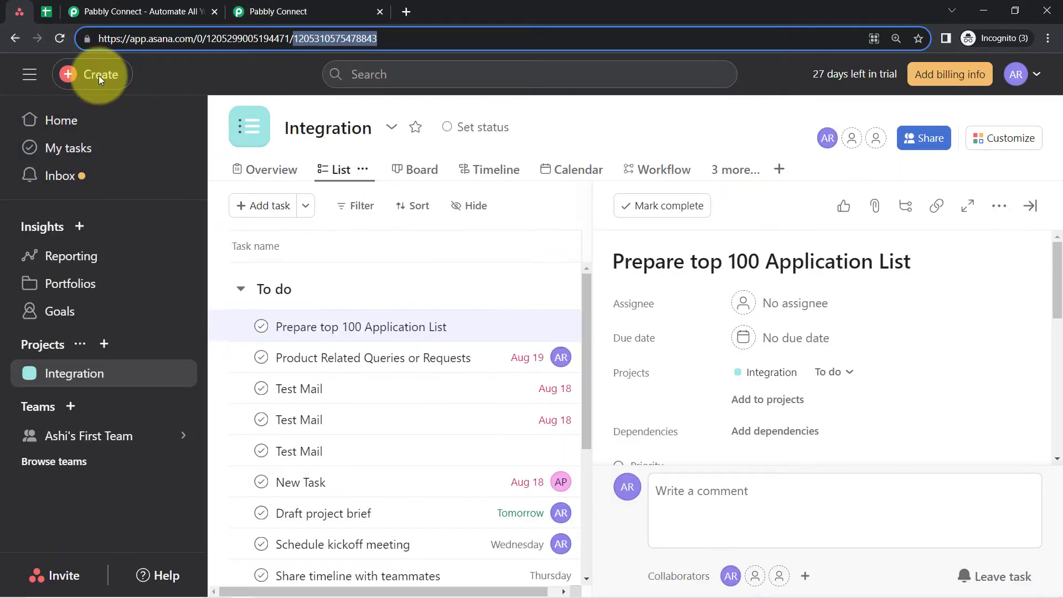
{"action": "left_click_drag", "start_coordinate": [632, 269], "coordinate": [652, 266]}
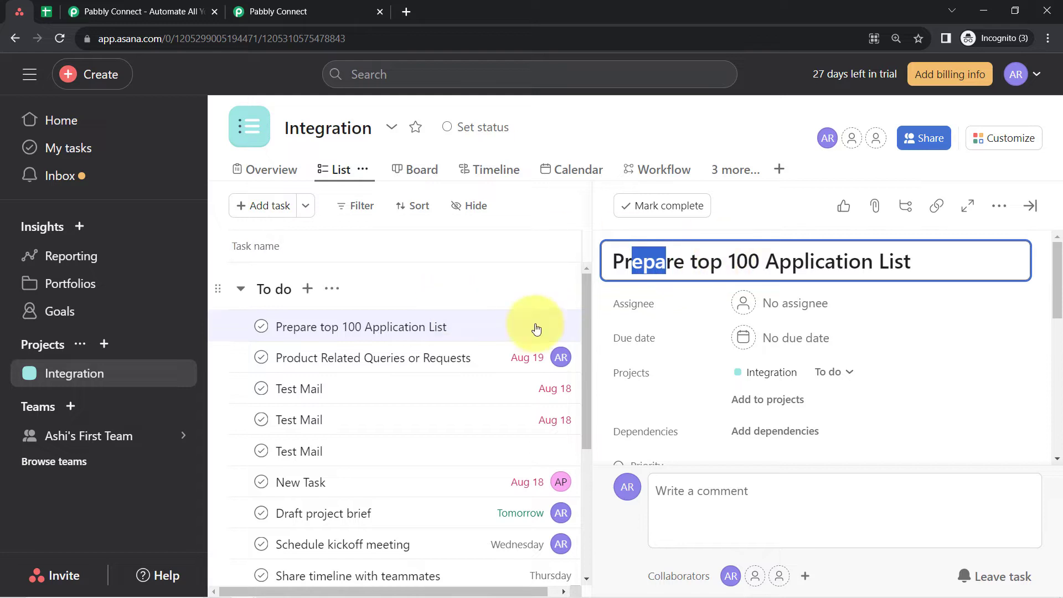
{"action": "left_click", "coordinate": [798, 306]}
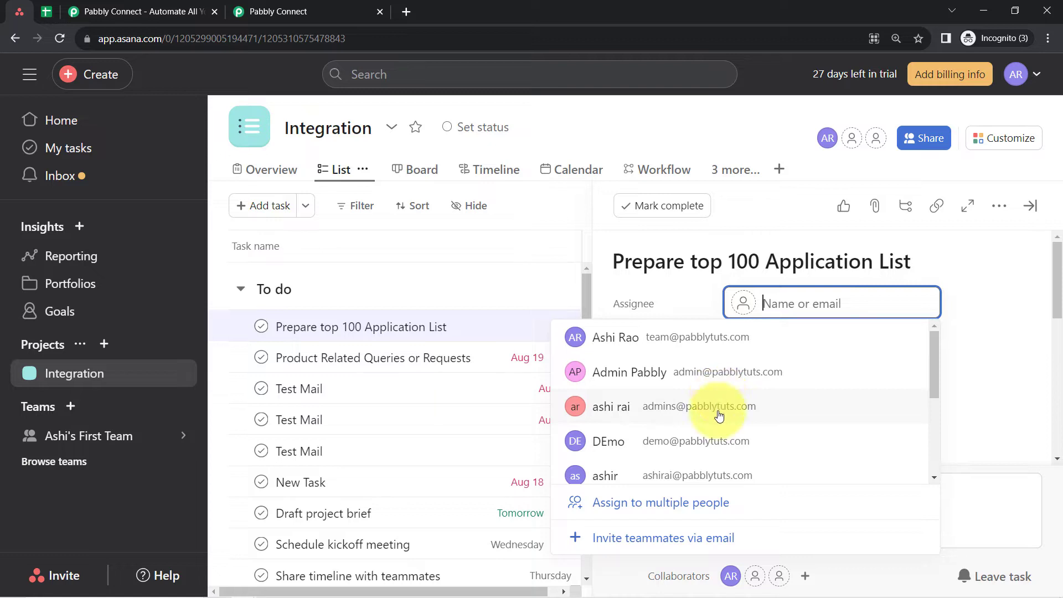
{"action": "left_click", "coordinate": [756, 412]}
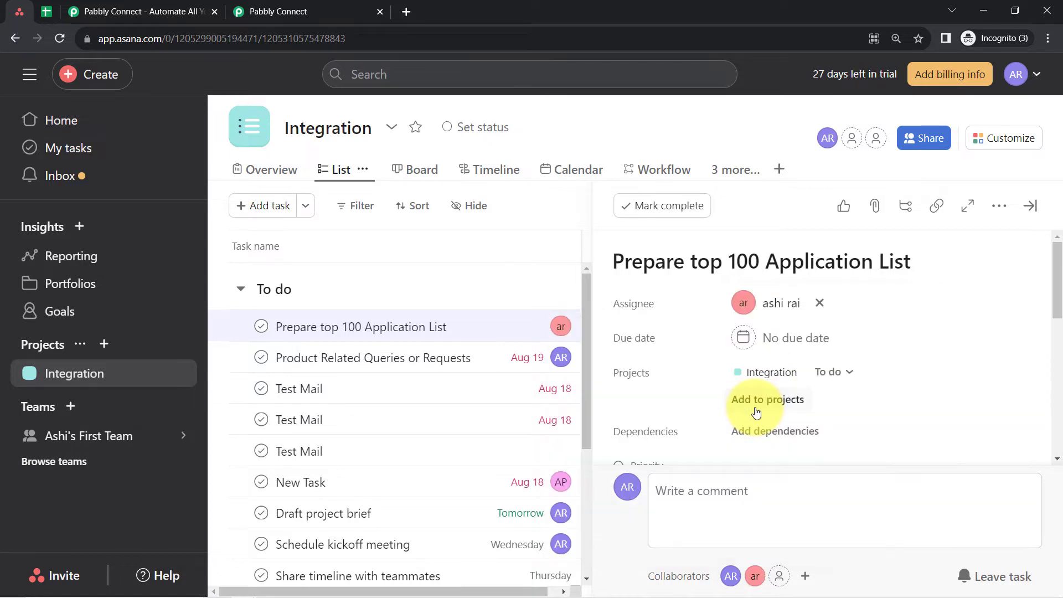
{"action": "left_click", "coordinate": [748, 340]}
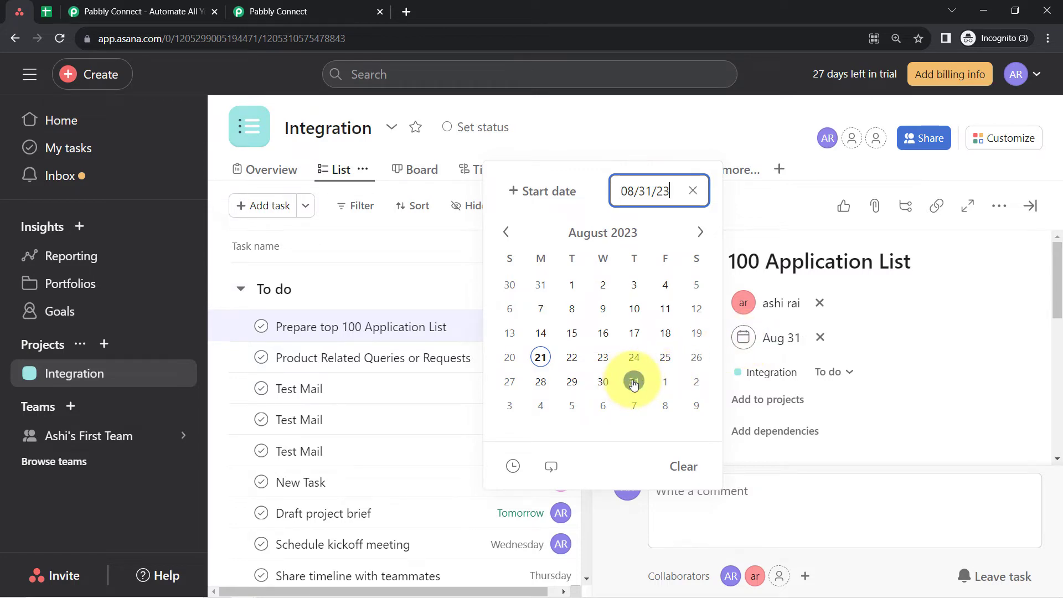
{"action": "left_click", "coordinate": [724, 125]}
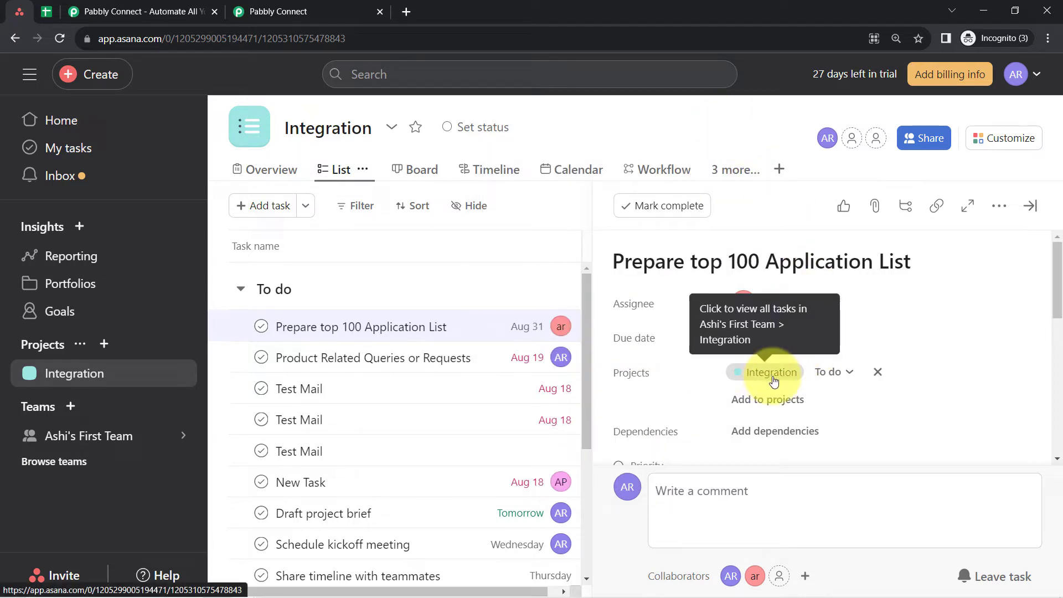
- Set the task's priority to Low and its status to On track
{"action": "scroll", "coordinate": [842, 332], "scroll_direction": "down", "scroll_amount": 2}
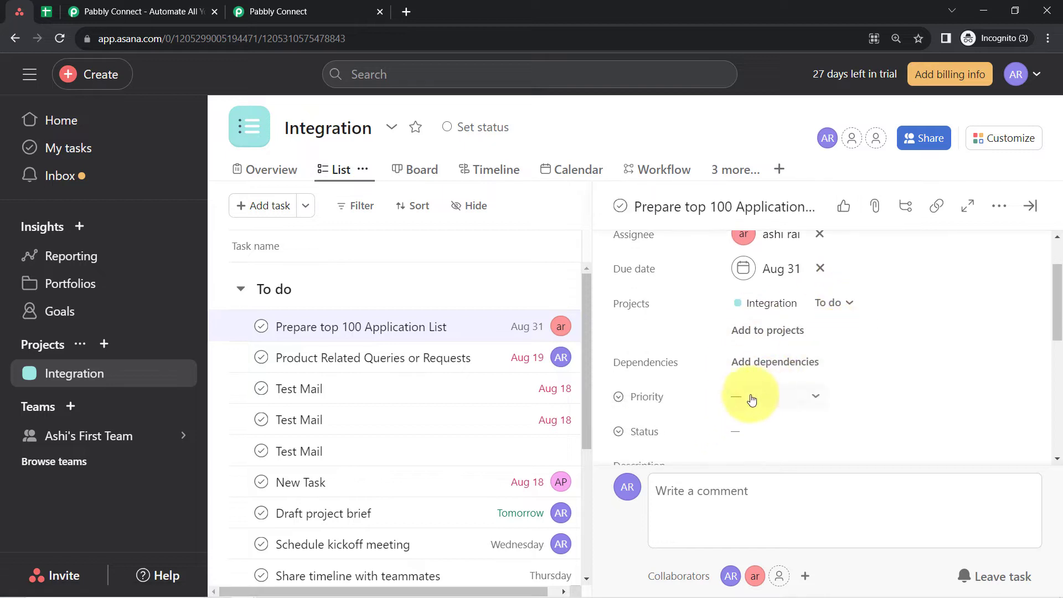
{"action": "scroll", "coordinate": [724, 357], "scroll_direction": "down", "scroll_amount": 4}
{"action": "scroll", "coordinate": [742, 304], "scroll_direction": "up", "scroll_amount": 2}
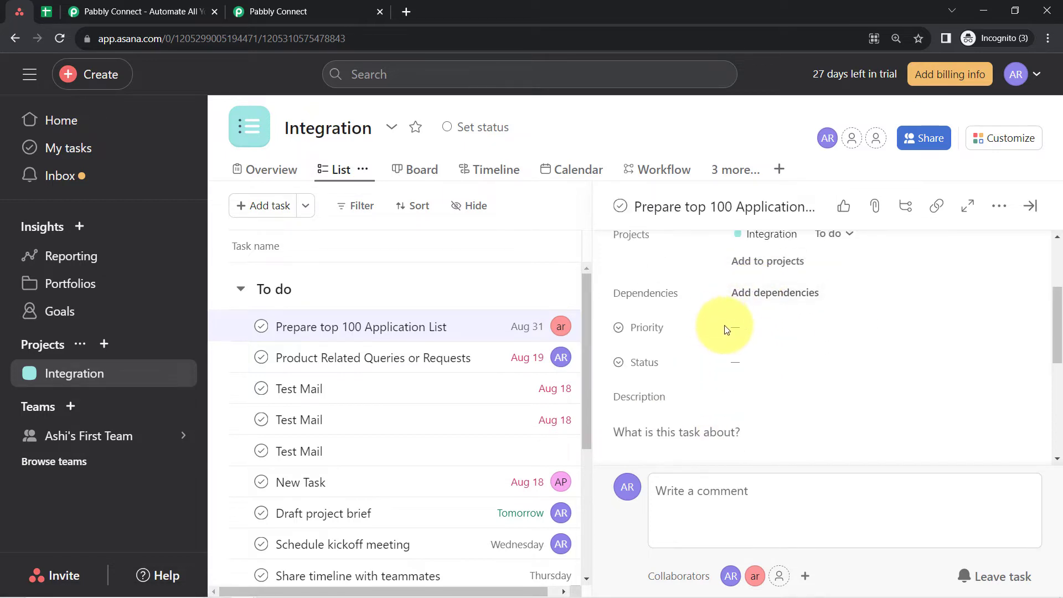
{"action": "left_click", "coordinate": [814, 331]}
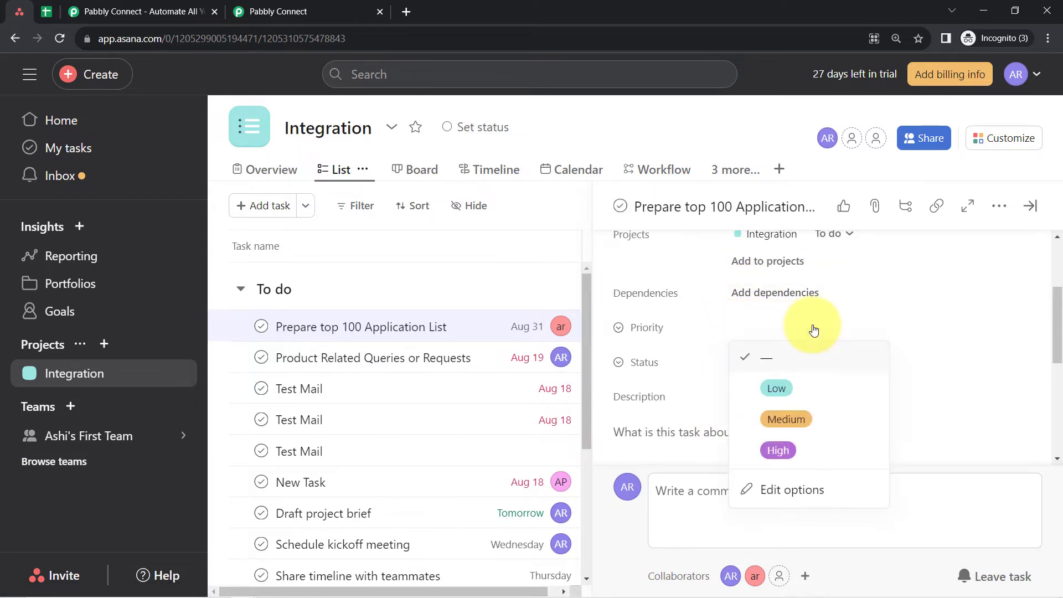
{"action": "left_click", "coordinate": [776, 389]}
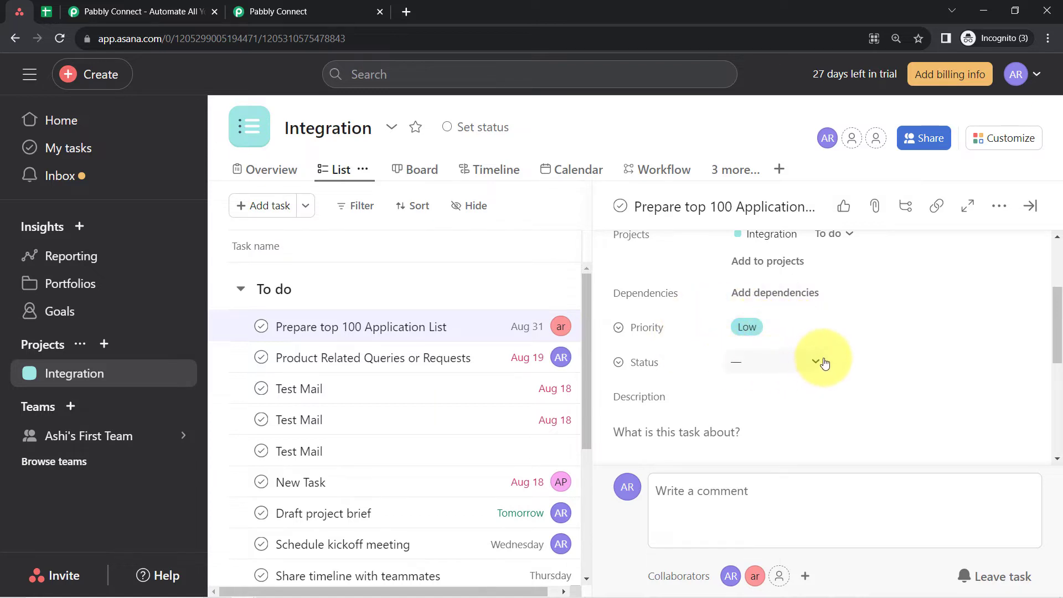
{"action": "left_click", "coordinate": [819, 364]}
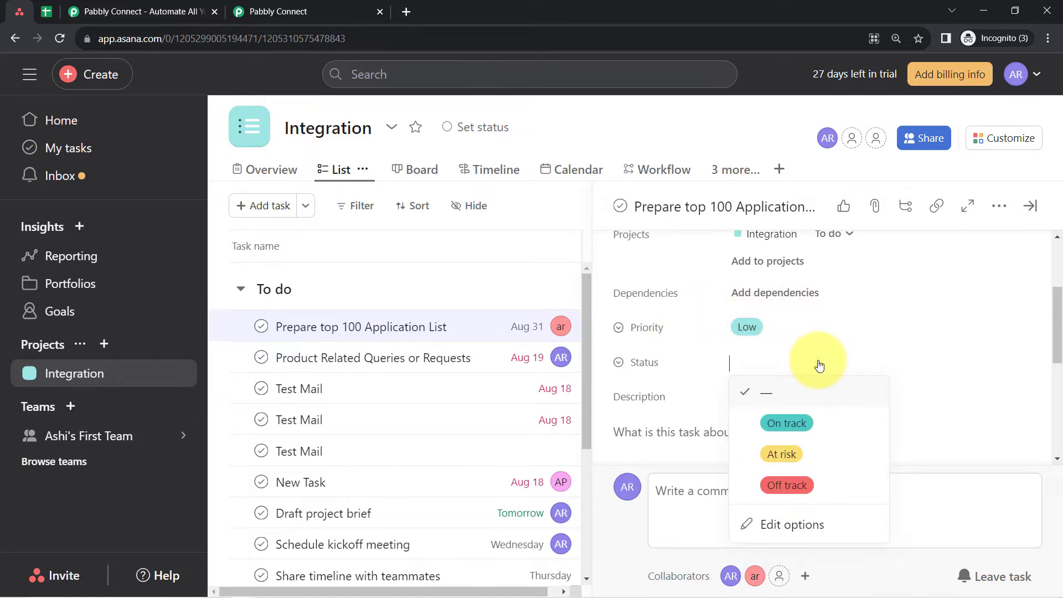
{"action": "left_click", "coordinate": [781, 426]}
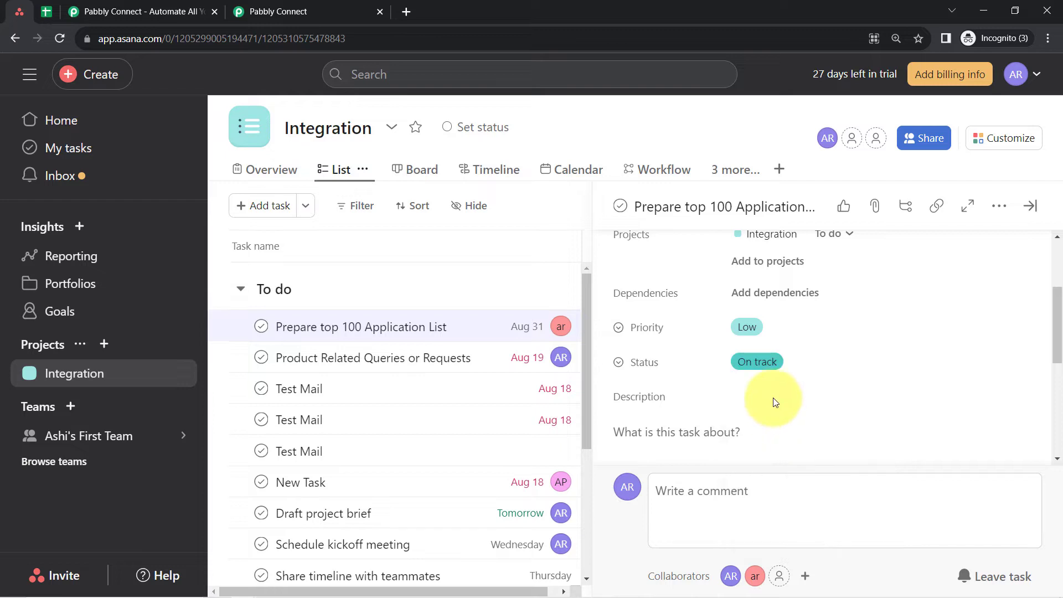
- Copy the sentence "Find out top 100 applications list which we should integrate in our platform on priority." from the Notepad note
{"action": "scroll", "coordinate": [736, 388], "scroll_direction": "down", "scroll_amount": 1}
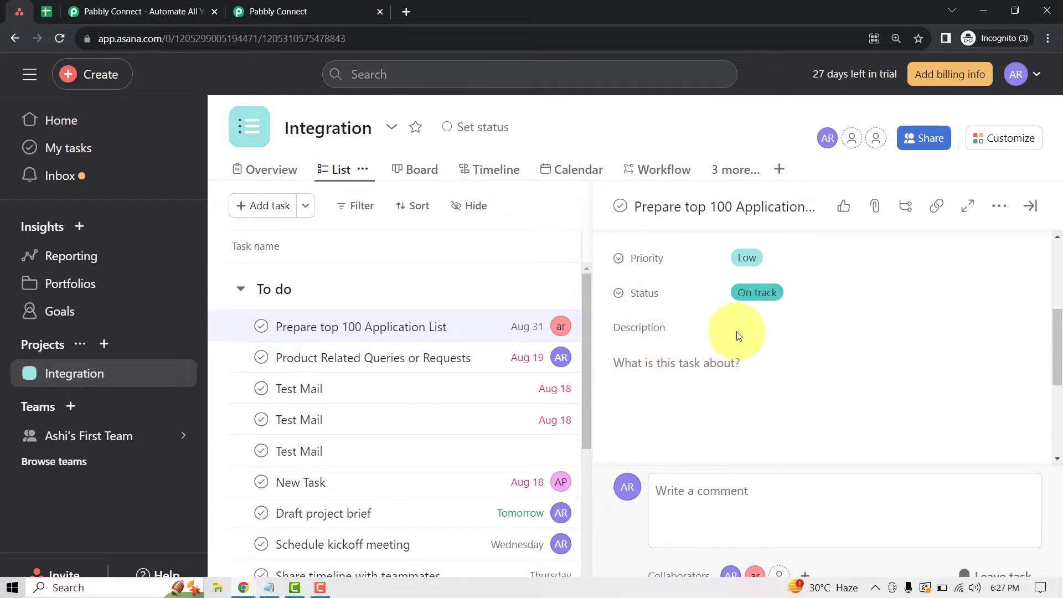
{"action": "left_click", "coordinate": [291, 589]}
{"action": "left_click", "coordinate": [348, 175]}
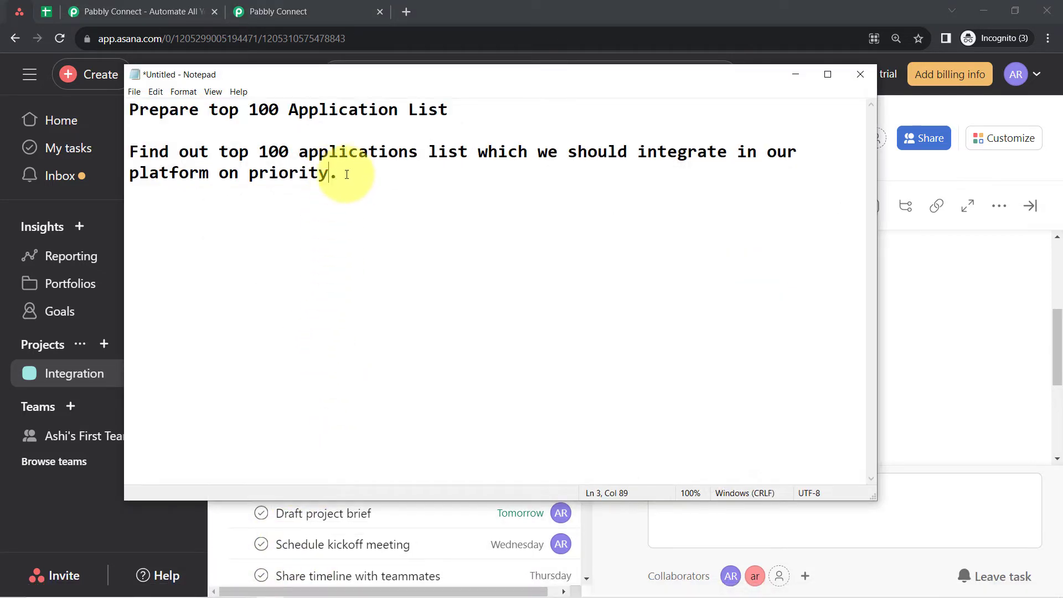
{"action": "left_click_drag", "start_coordinate": [348, 175], "coordinate": [115, 151]}
{"action": "key", "text": "ctrl+c"}
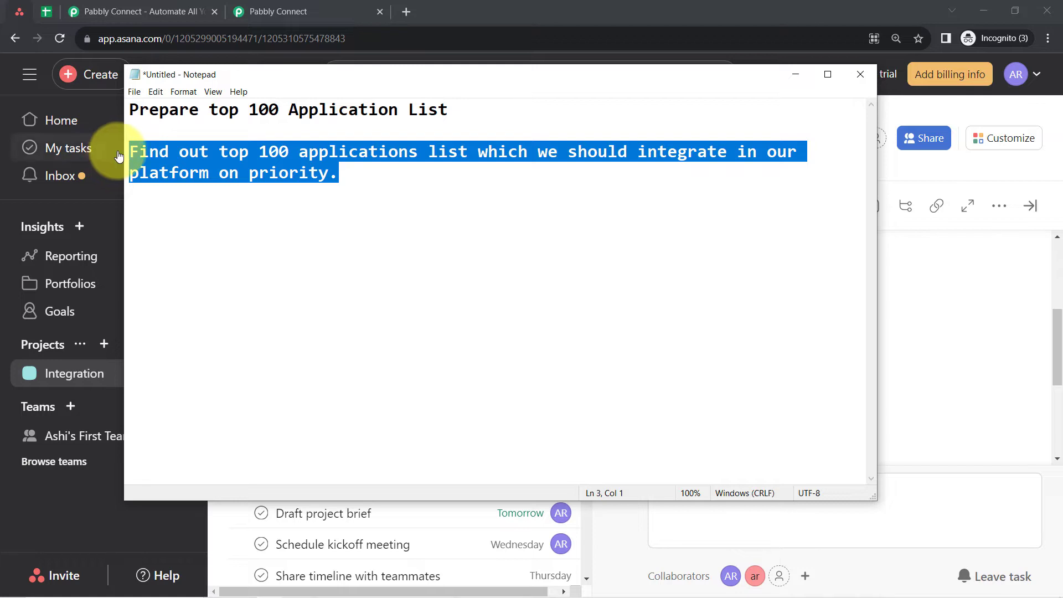
{"action": "left_click", "coordinate": [238, 154]}
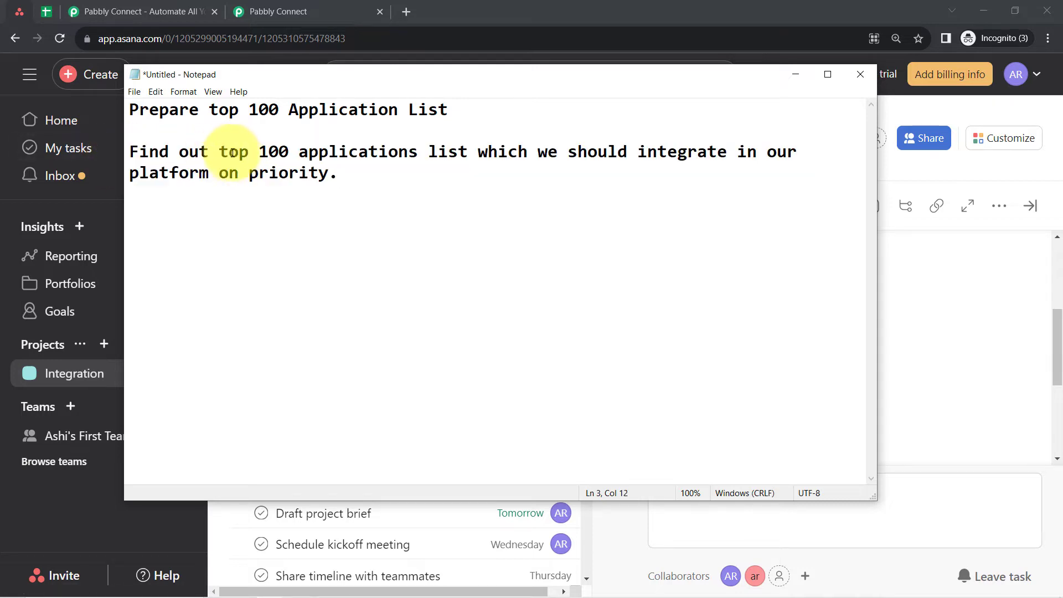
{"action": "left_click_drag", "start_coordinate": [258, 153], "coordinate": [438, 155]}
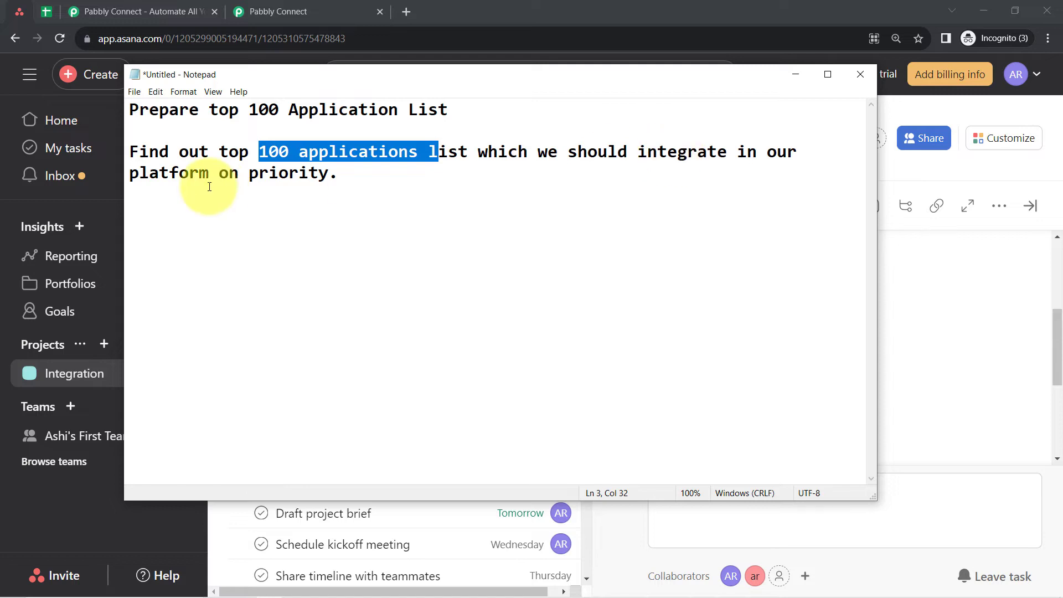
{"action": "left_click", "coordinate": [796, 75]}
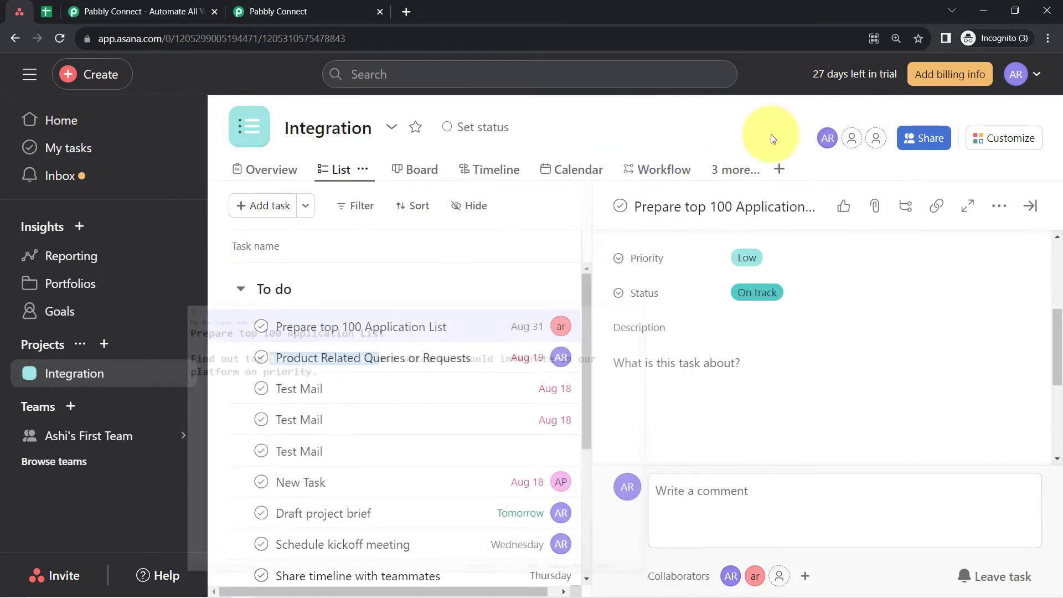
- Paste the copied sentence into the Asana task's description and close the task details
{"action": "left_click", "coordinate": [678, 491]}
{"action": "left_click", "coordinate": [663, 341]}
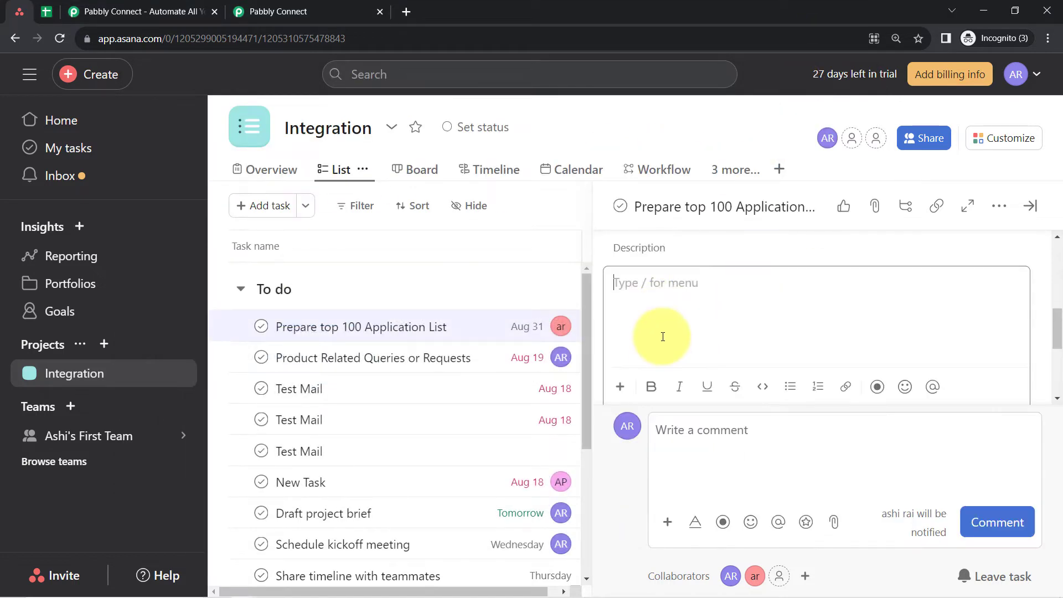
{"action": "key", "text": "ctrl+v"}
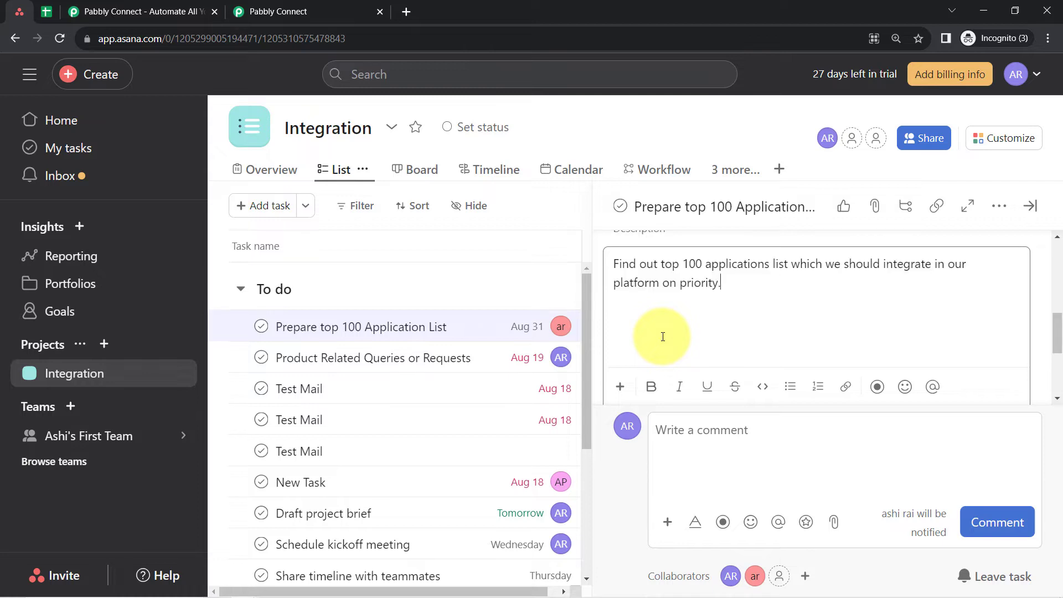
{"action": "left_click", "coordinate": [1028, 206]}
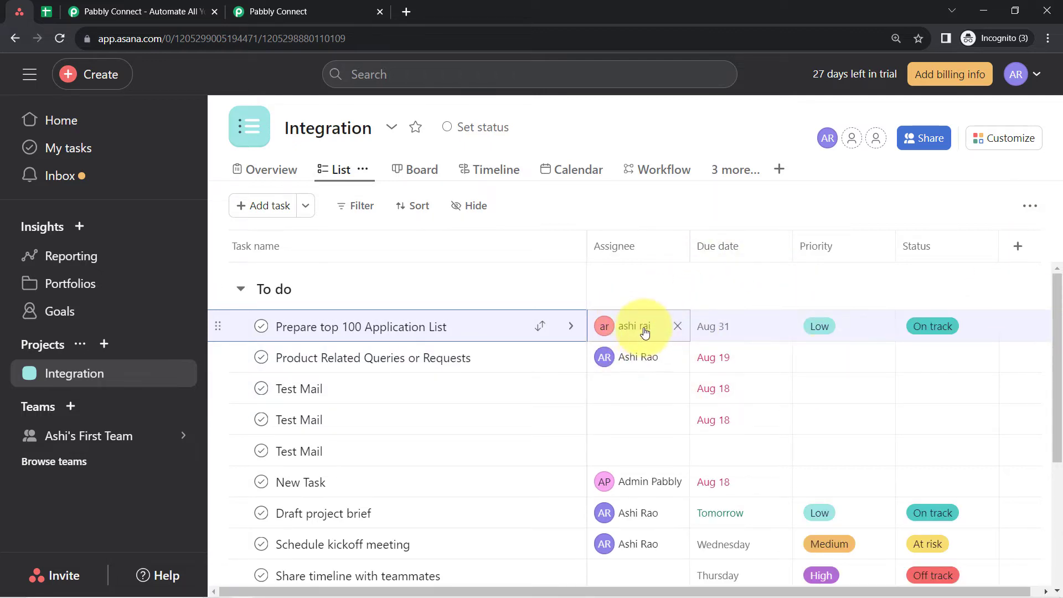
- Switch to Pabbly Connect and insert a Delay by Pabbly action step directly before the Google Sheets action
{"action": "left_click", "coordinate": [319, 6]}
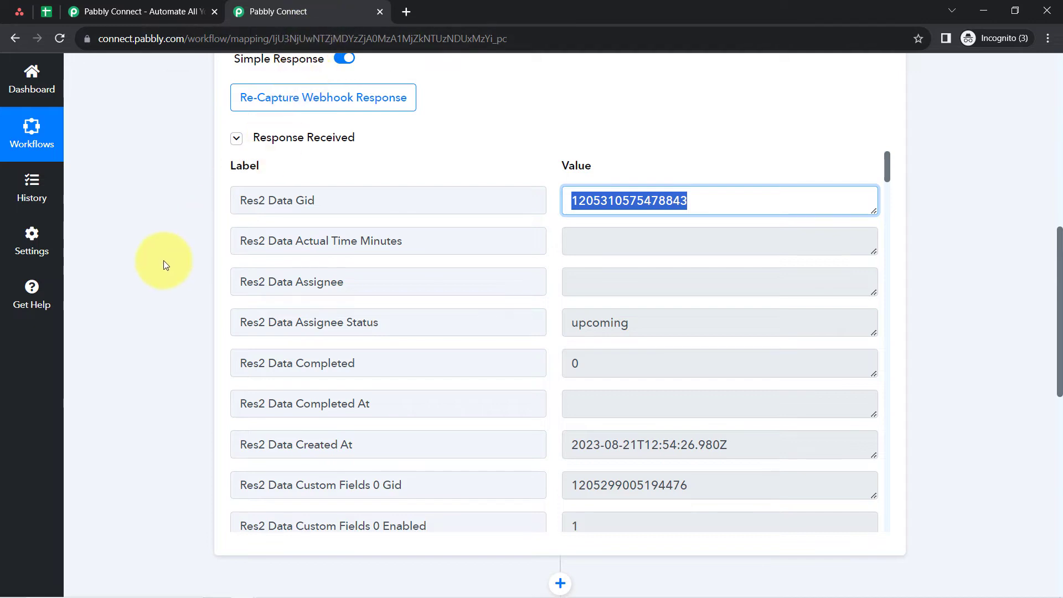
{"action": "scroll", "coordinate": [153, 318], "scroll_direction": "down", "scroll_amount": 5}
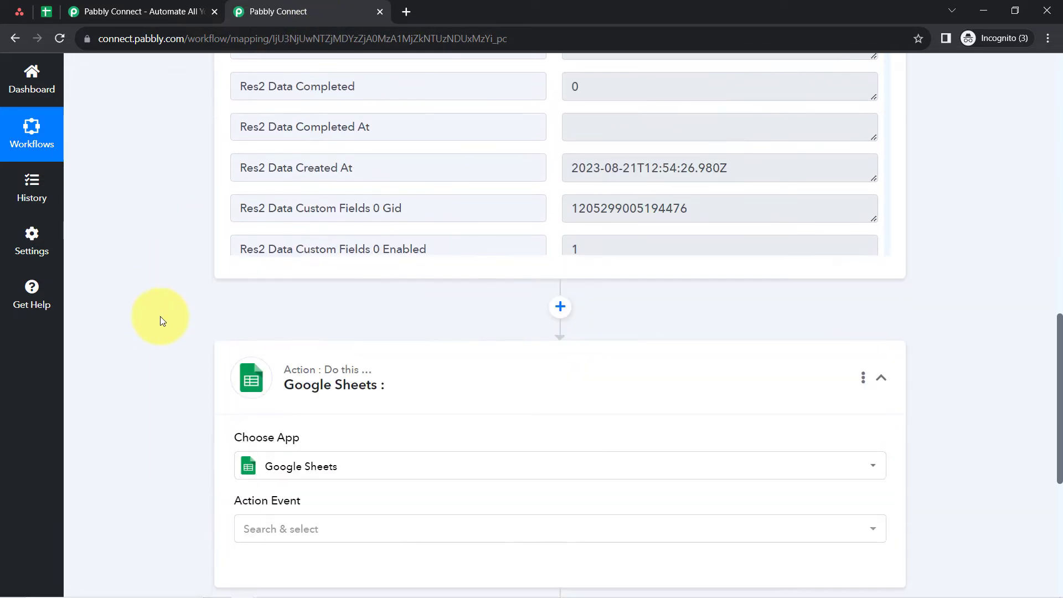
{"action": "left_click", "coordinate": [561, 308]}
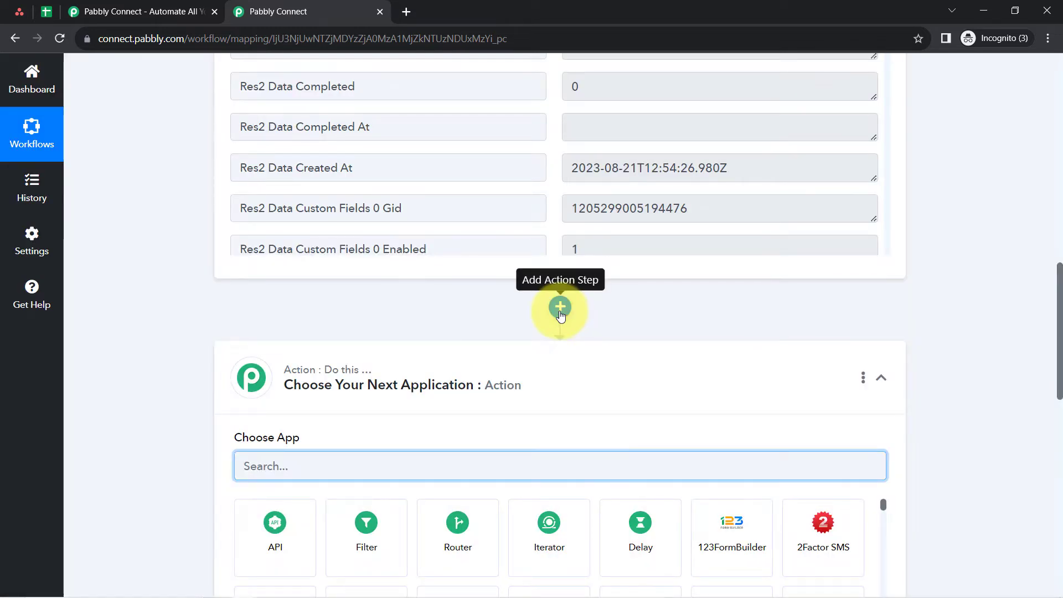
{"action": "scroll", "coordinate": [216, 383], "scroll_direction": "down", "scroll_amount": 1}
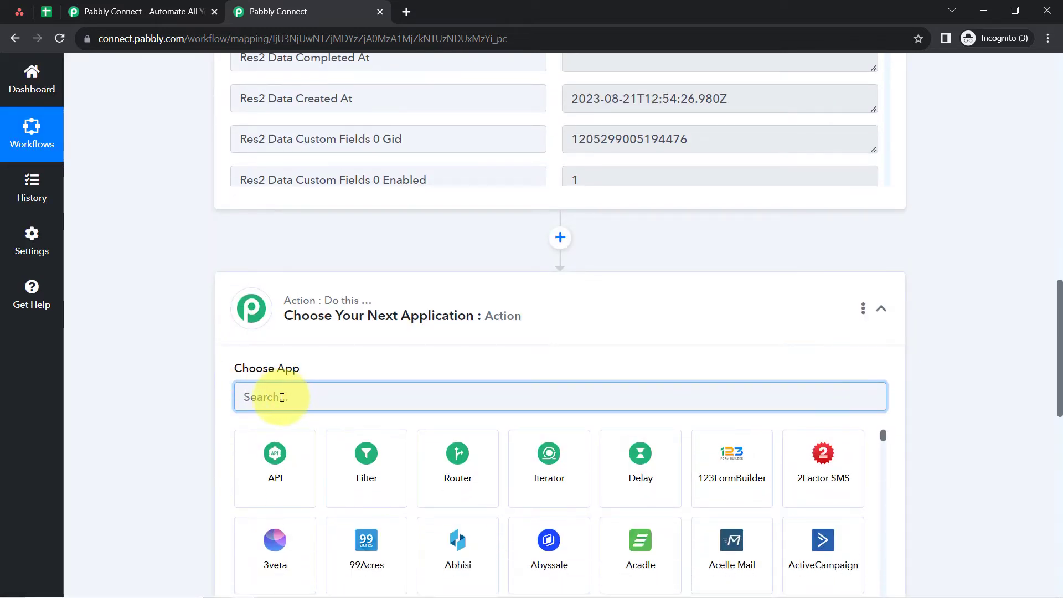
{"action": "type", "text": "del"}
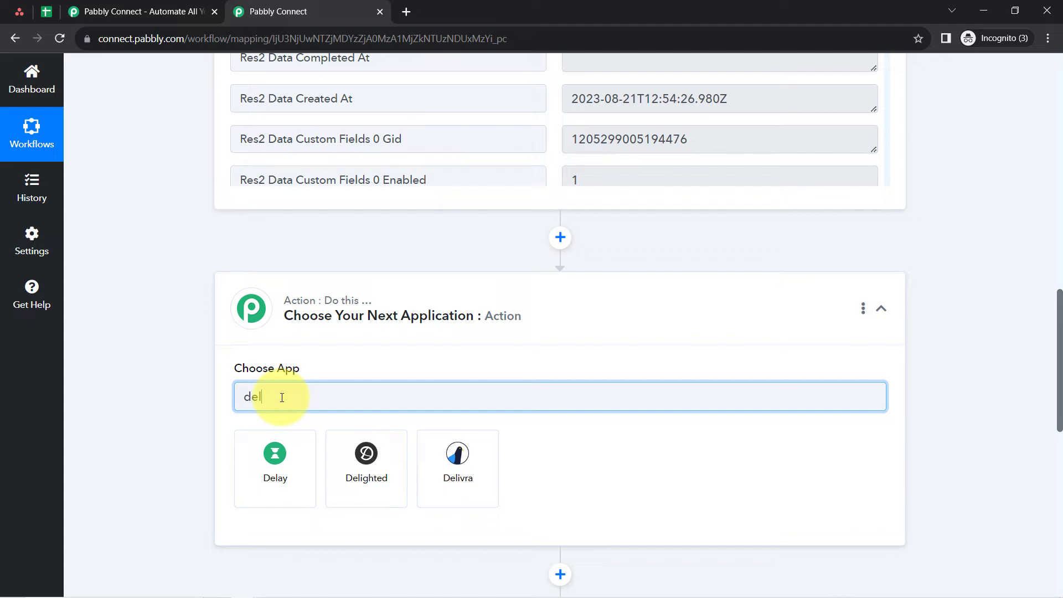
{"action": "left_click", "coordinate": [278, 456]}
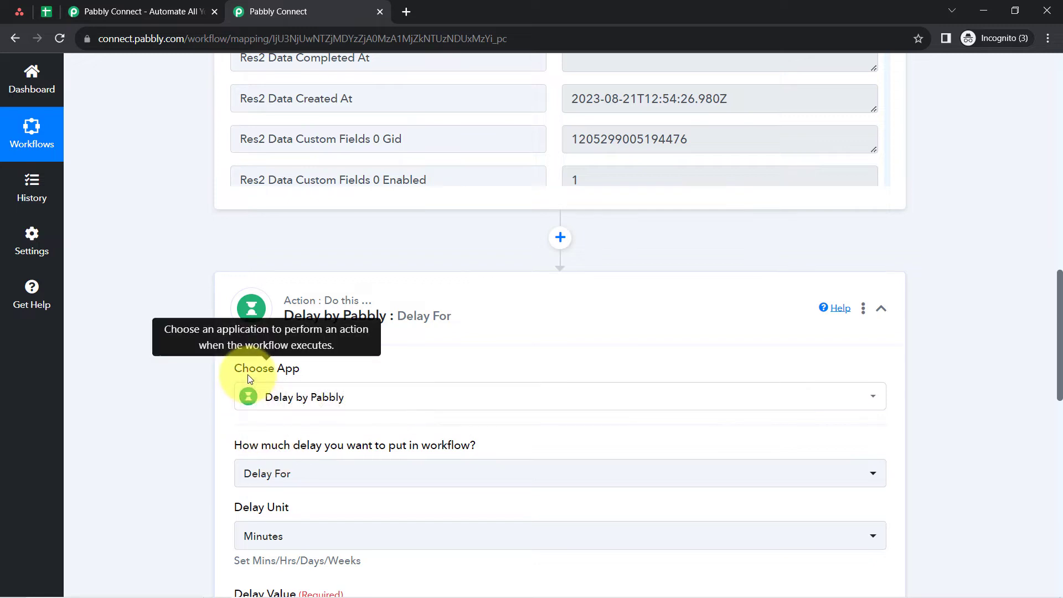
{"action": "scroll", "coordinate": [177, 380], "scroll_direction": "down", "scroll_amount": 1}
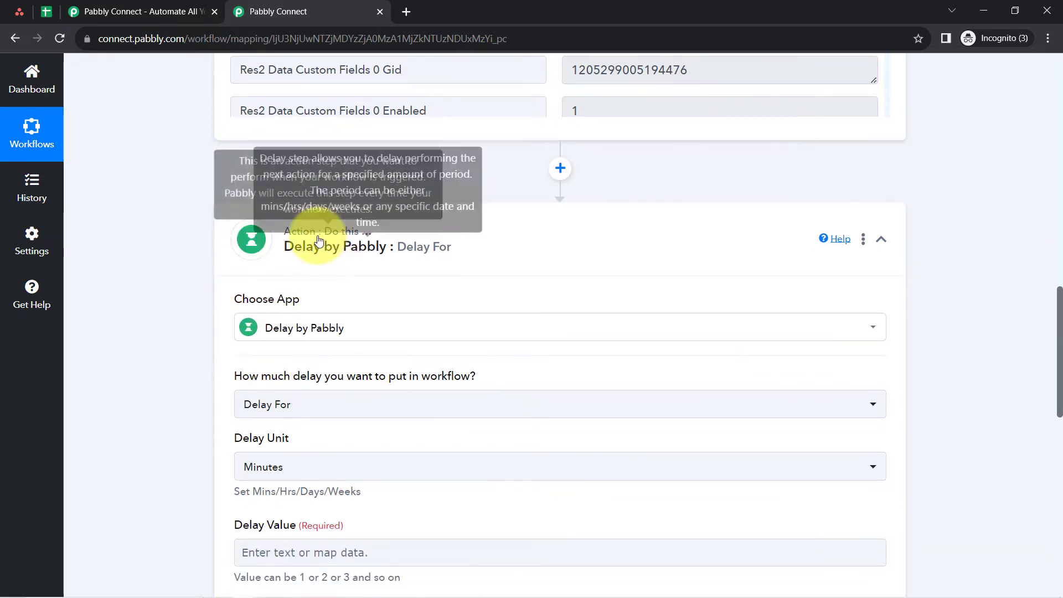
- Review the task's filled-in fields in Asana alongside the delay step's settings in Pabbly Connect
{"action": "left_click", "coordinate": [19, 11]}
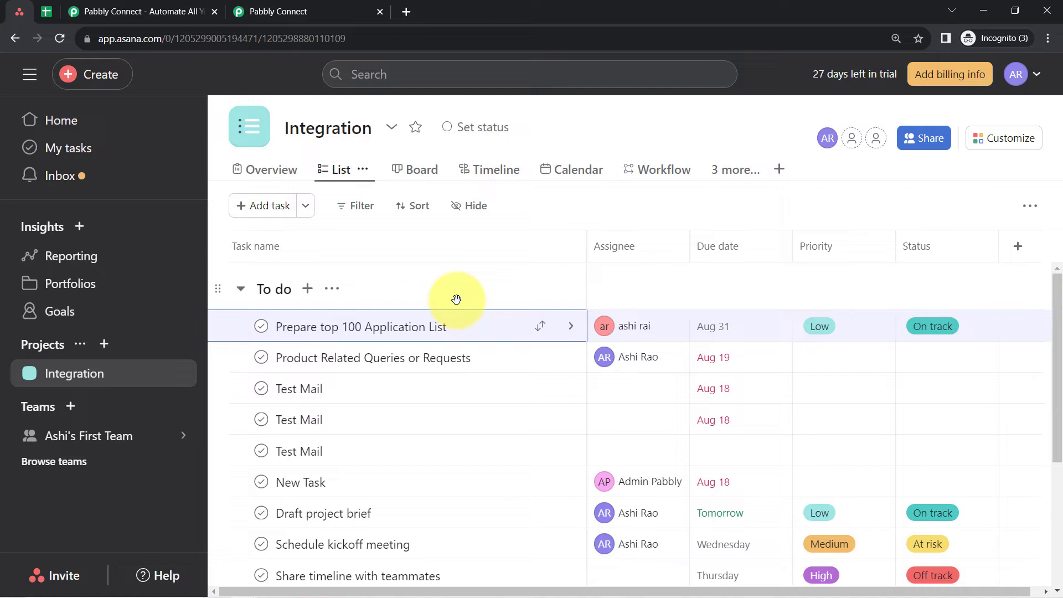
{"action": "left_click", "coordinate": [288, 11]}
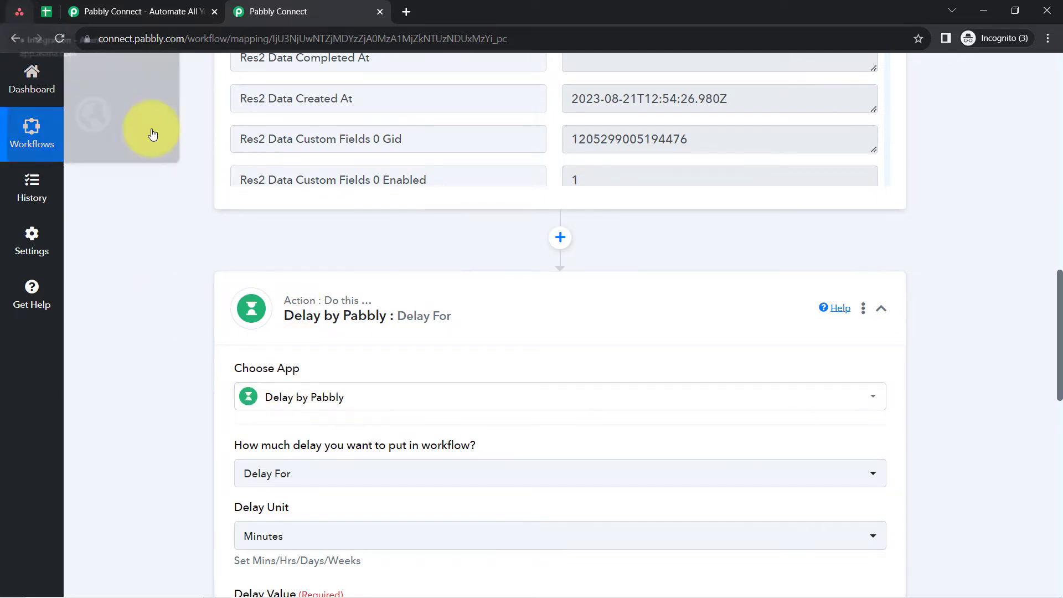
{"action": "scroll", "coordinate": [361, 418], "scroll_direction": "down", "scroll_amount": 1}
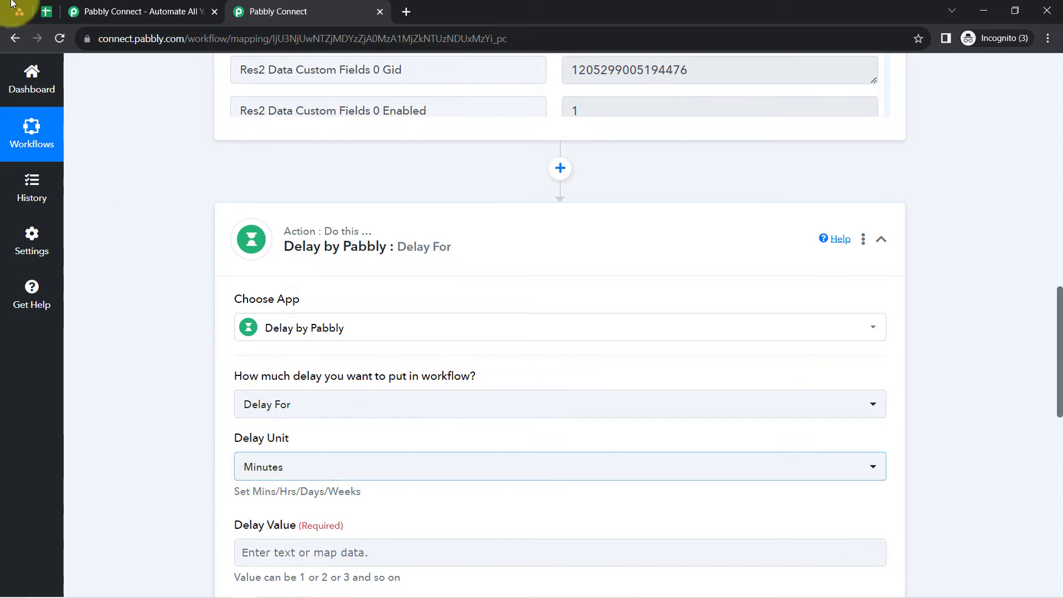
{"action": "left_click", "coordinate": [17, 7]}
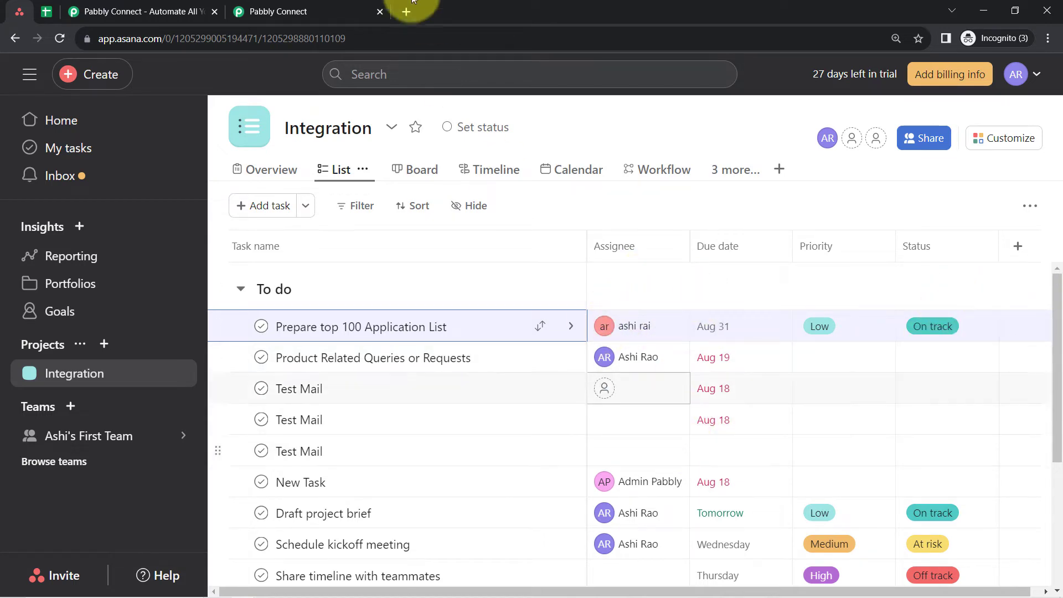
- Compare the delay step and the captured trigger response in Pabbly Connect with the Integration project's task list in Asana
{"action": "left_click", "coordinate": [335, 5]}
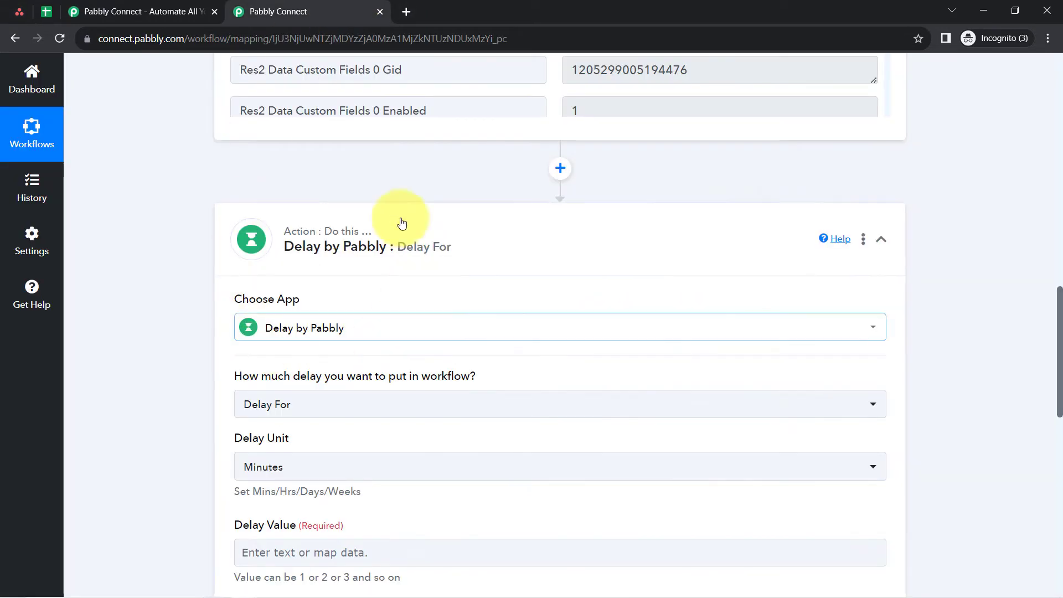
{"action": "scroll", "coordinate": [249, 292], "scroll_direction": "down", "scroll_amount": 3}
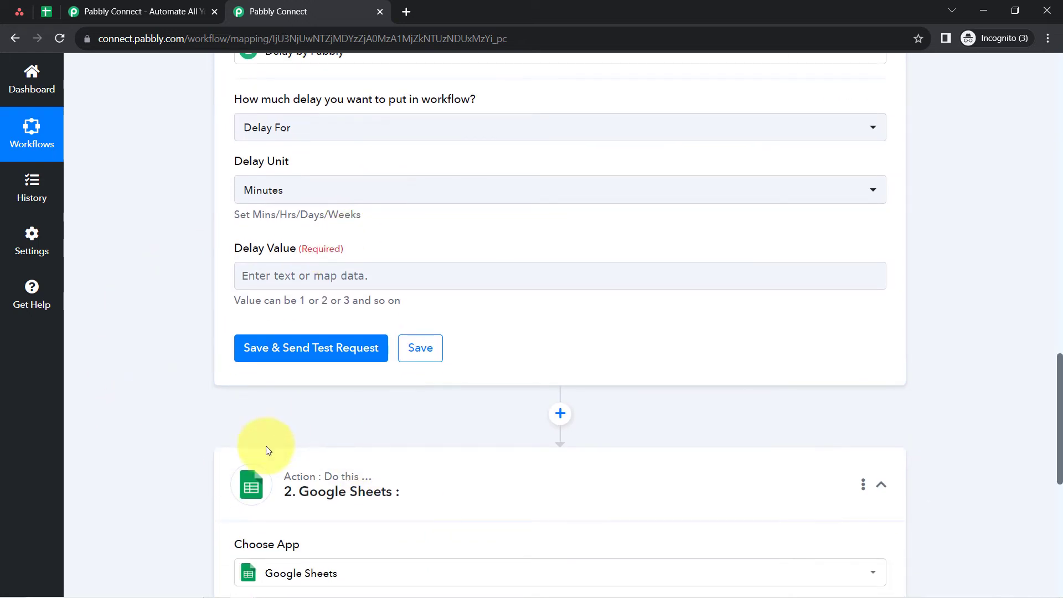
{"action": "scroll", "coordinate": [166, 221], "scroll_direction": "down", "scroll_amount": 1}
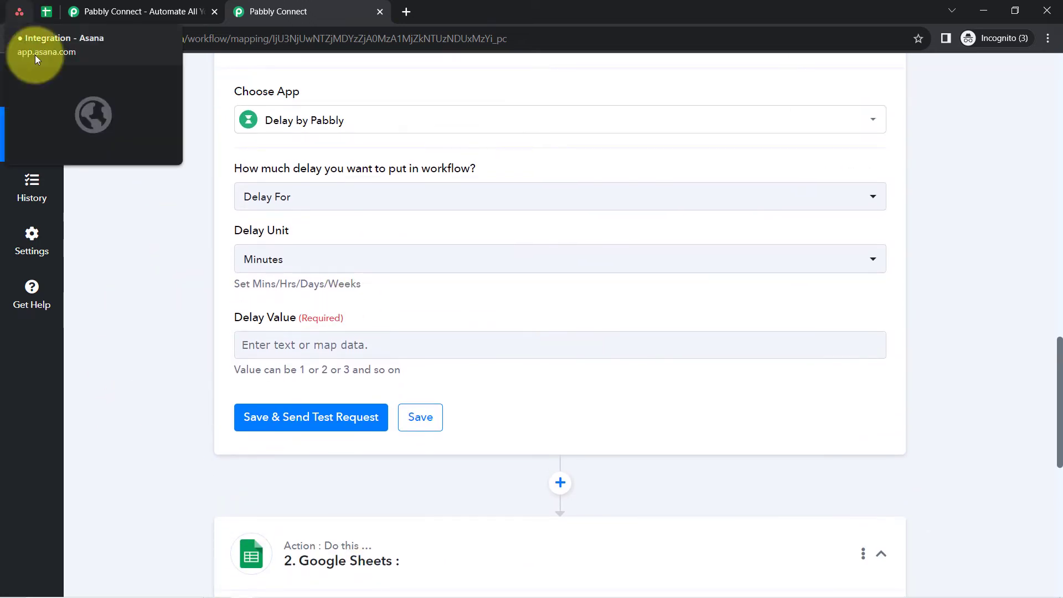
{"action": "scroll", "coordinate": [138, 263], "scroll_direction": "up", "scroll_amount": 7}
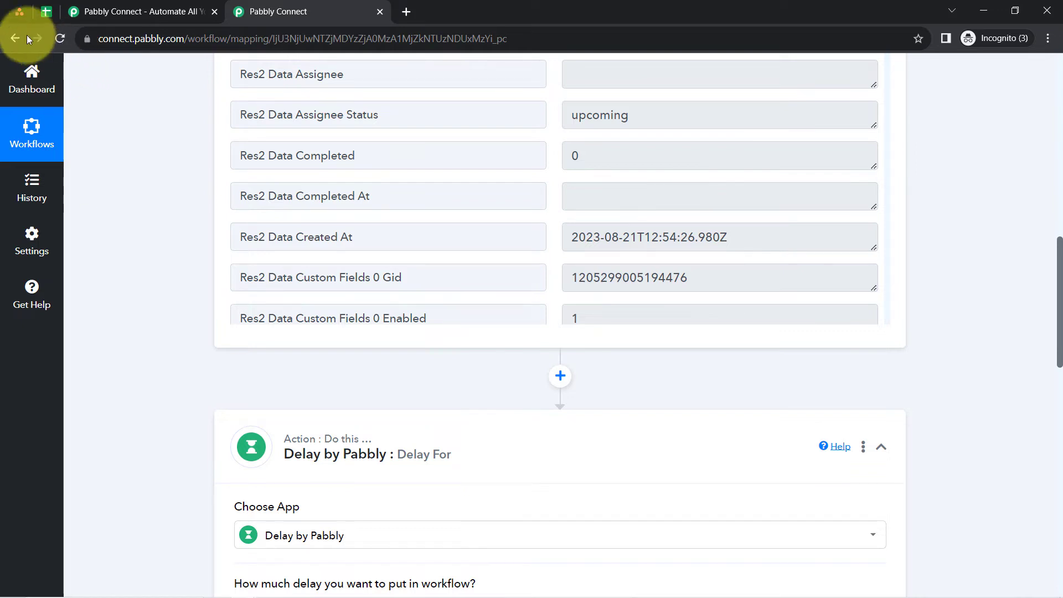
{"action": "left_click", "coordinate": [20, 11]}
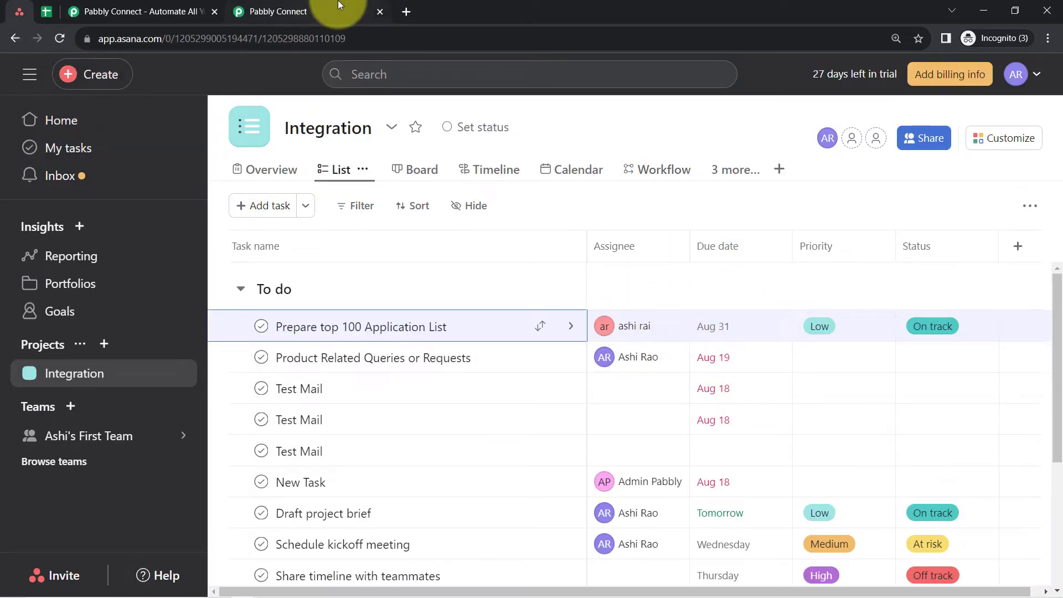
{"action": "left_click", "coordinate": [339, 5]}
{"action": "scroll", "coordinate": [193, 302], "scroll_direction": "down", "scroll_amount": 8}
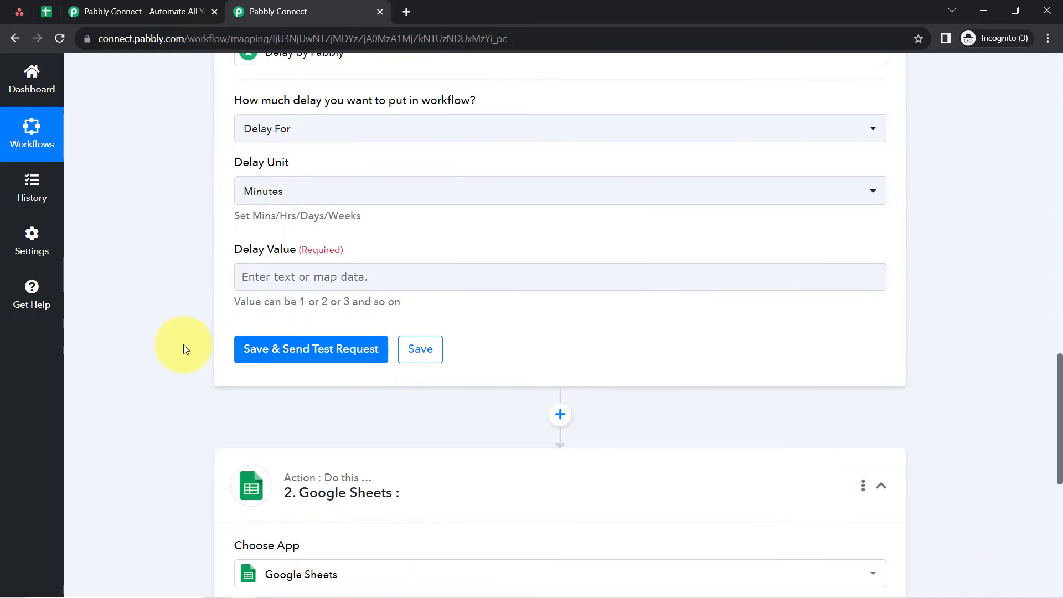
{"action": "scroll", "coordinate": [184, 345], "scroll_direction": "up", "scroll_amount": 1}
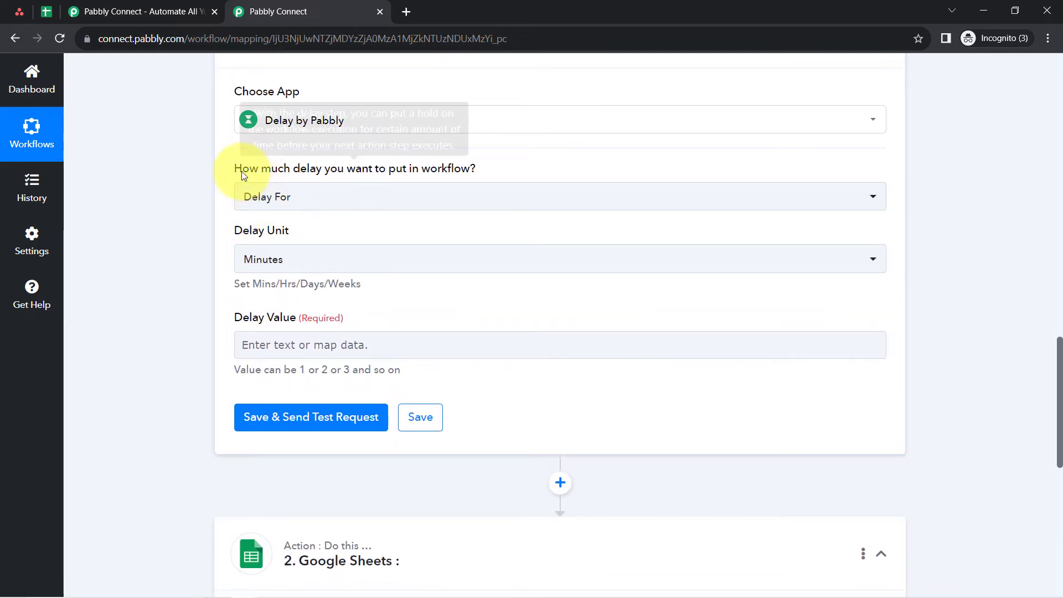
- Choose Delay For as the delay type and use Minutes as the delay unit
{"action": "left_click_drag", "start_coordinate": [242, 171], "coordinate": [444, 169]}
{"action": "left_click", "coordinate": [254, 204]}
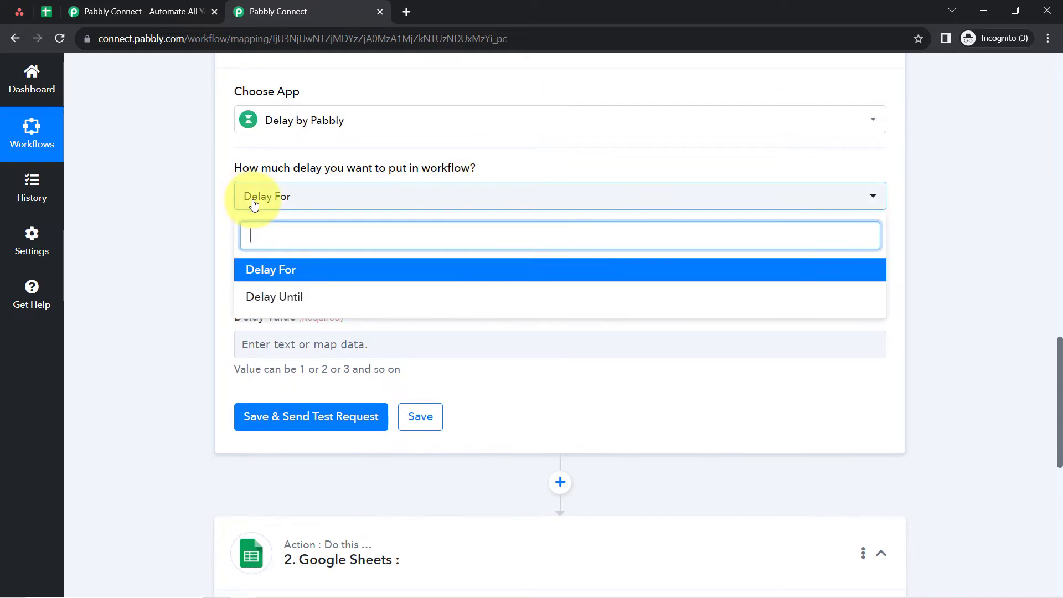
{"action": "left_click", "coordinate": [272, 270]}
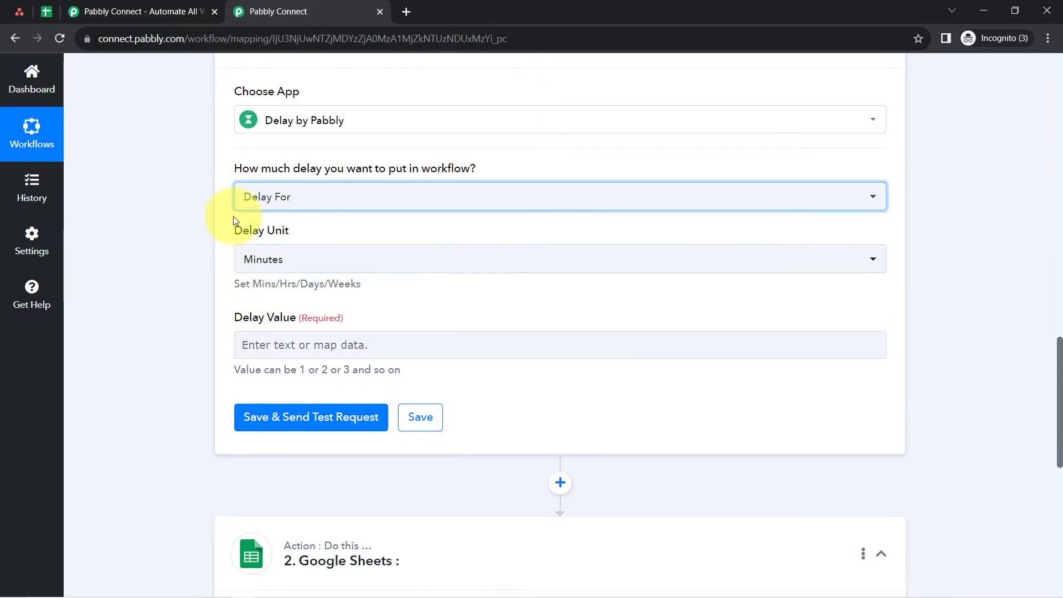
{"action": "left_click_drag", "start_coordinate": [244, 231], "coordinate": [276, 229]}
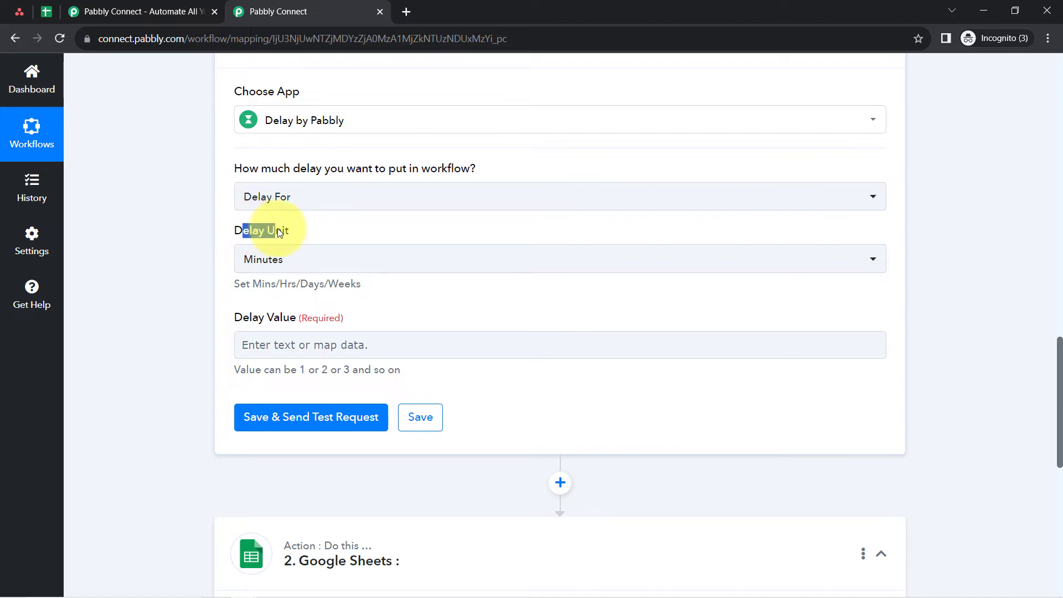
{"action": "left_click", "coordinate": [262, 266]}
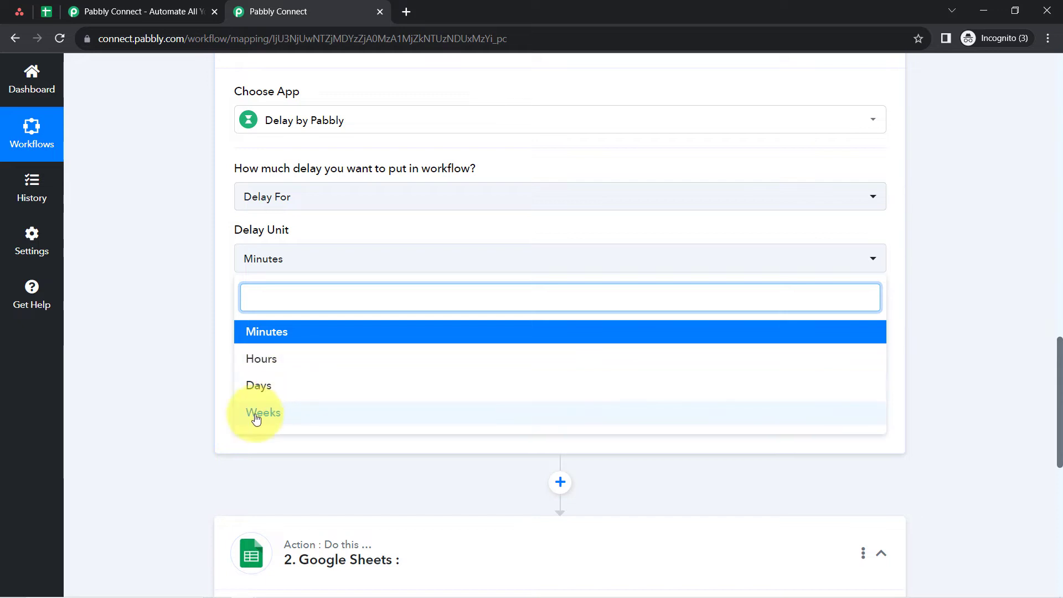
{"action": "left_click", "coordinate": [191, 284]}
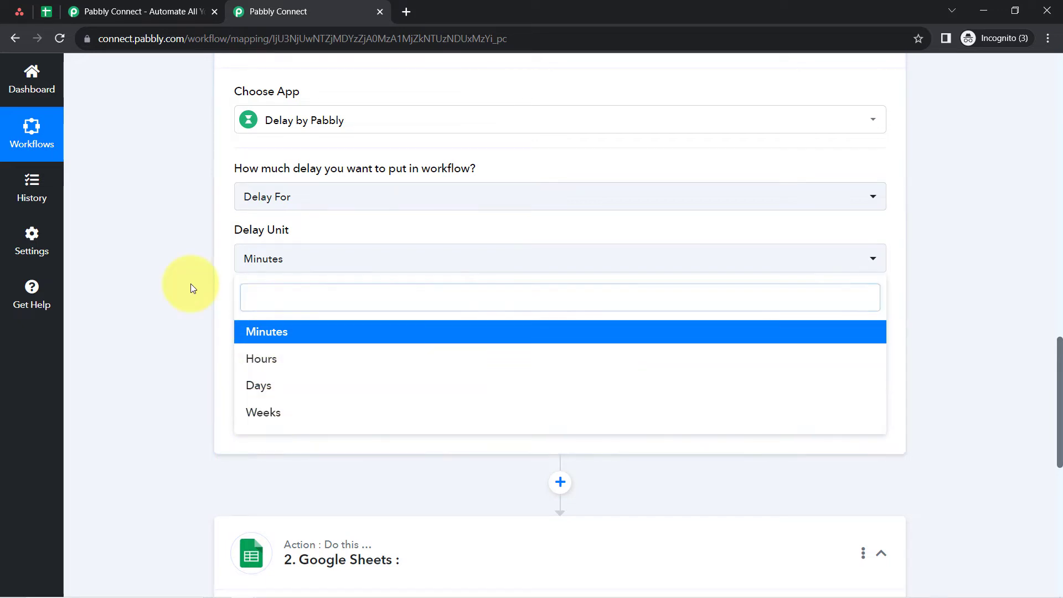
- Set the delay value to 15, save the delay step with a test request, and check the response
{"action": "left_click", "coordinate": [287, 347]}
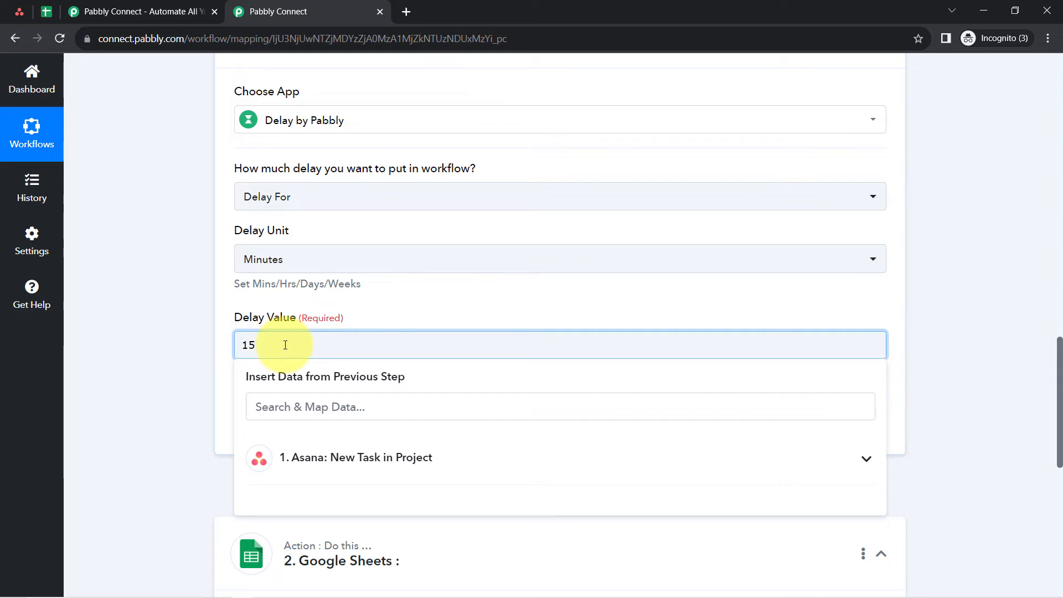
{"action": "left_click", "coordinate": [209, 327]}
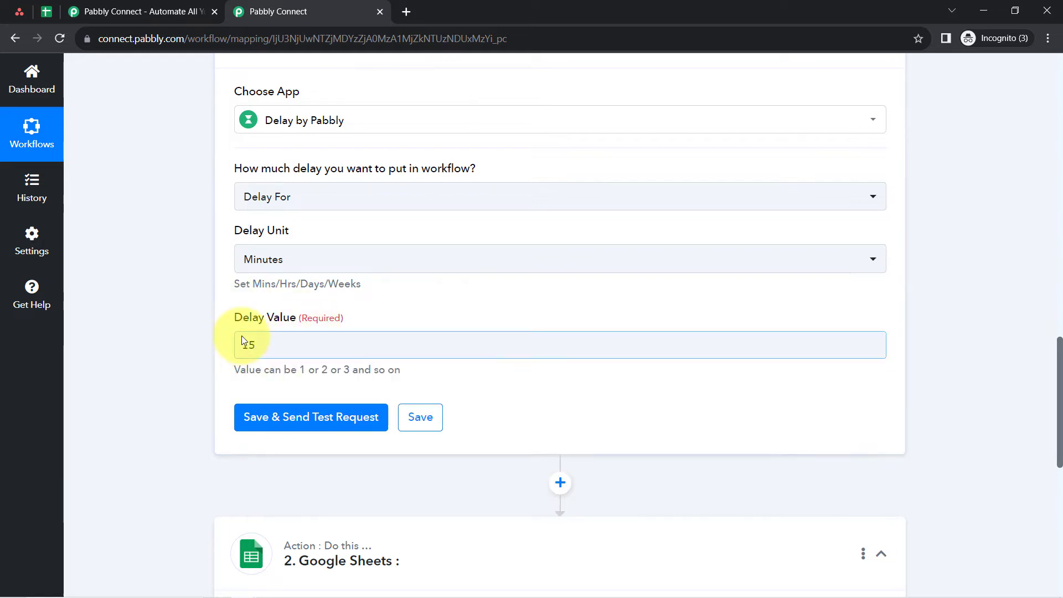
{"action": "scroll", "coordinate": [242, 328], "scroll_direction": "down", "scroll_amount": 1}
{"action": "left_click", "coordinate": [284, 348]}
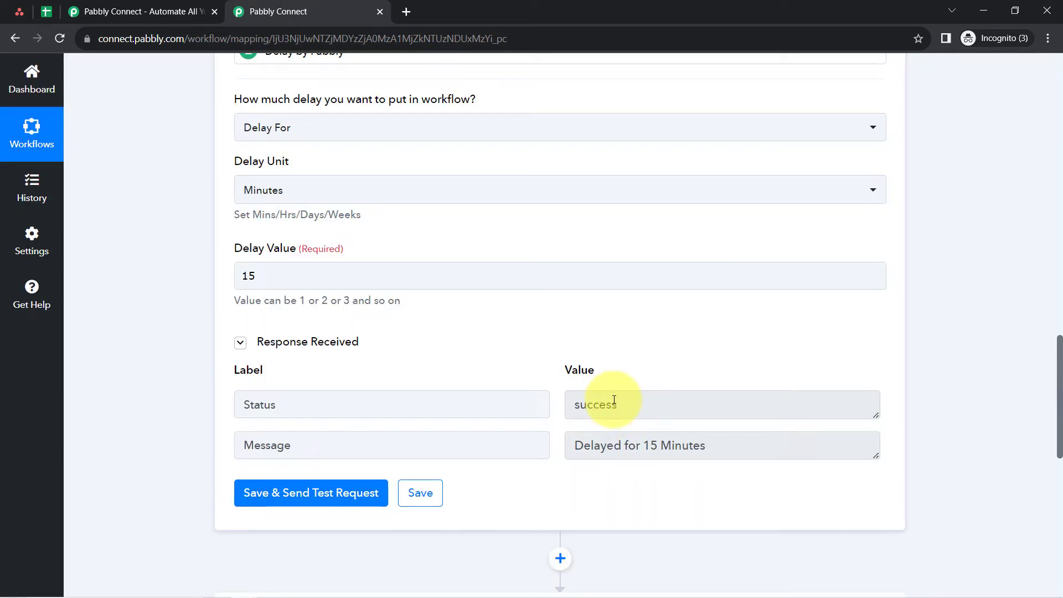
{"action": "left_click_drag", "start_coordinate": [614, 400], "coordinate": [573, 411]}
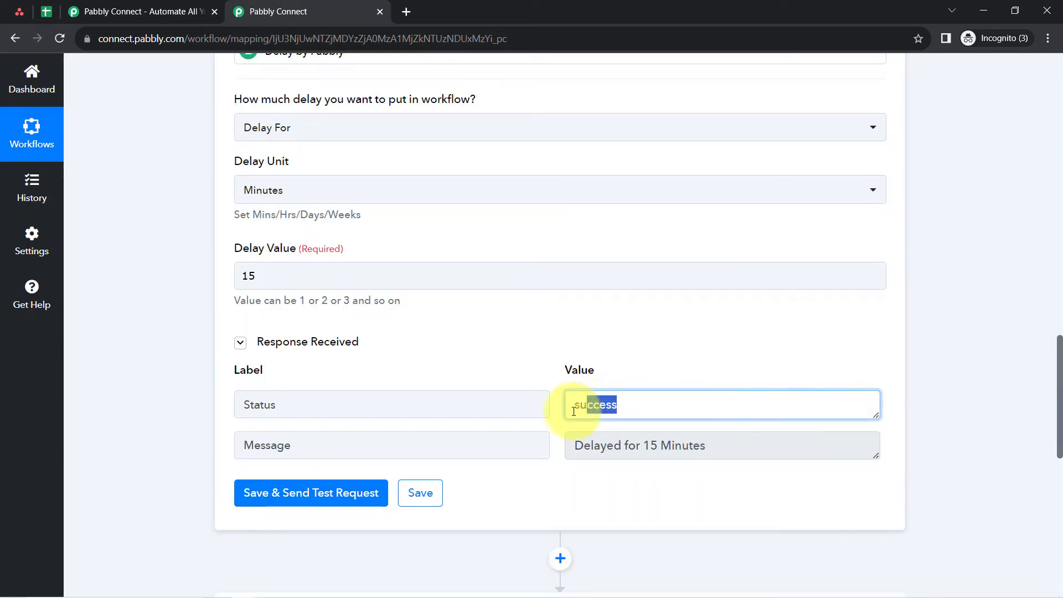
{"action": "left_click_drag", "start_coordinate": [594, 446], "coordinate": [715, 450]}
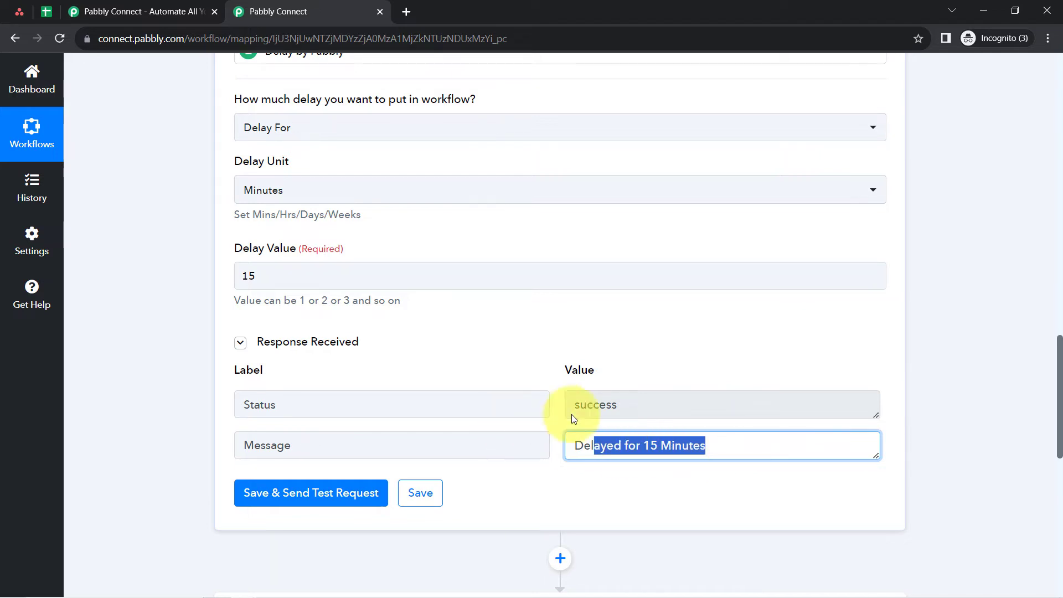
{"action": "left_click", "coordinate": [19, 10]}
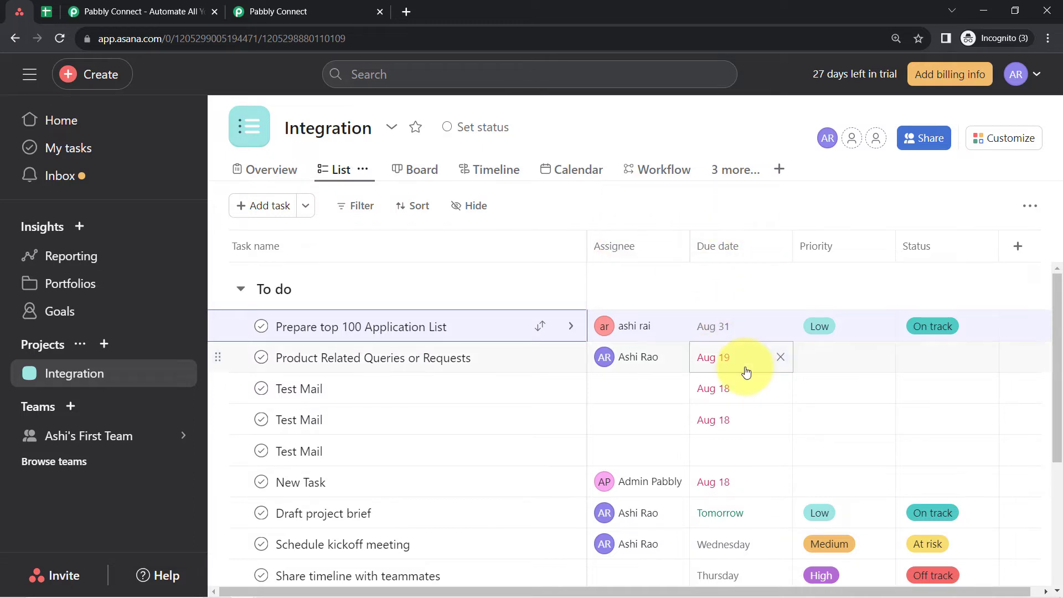
{"action": "left_click", "coordinate": [271, 11]}
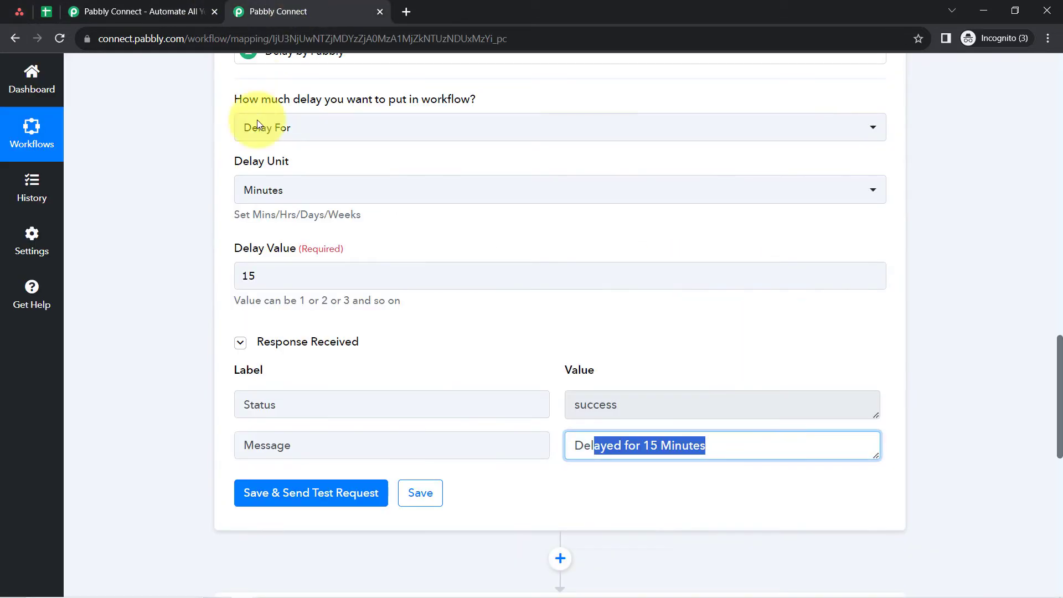
- Insert an Asana action step between the delay step and the Google Sheets action
{"action": "scroll", "coordinate": [178, 390], "scroll_direction": "down", "scroll_amount": 5}
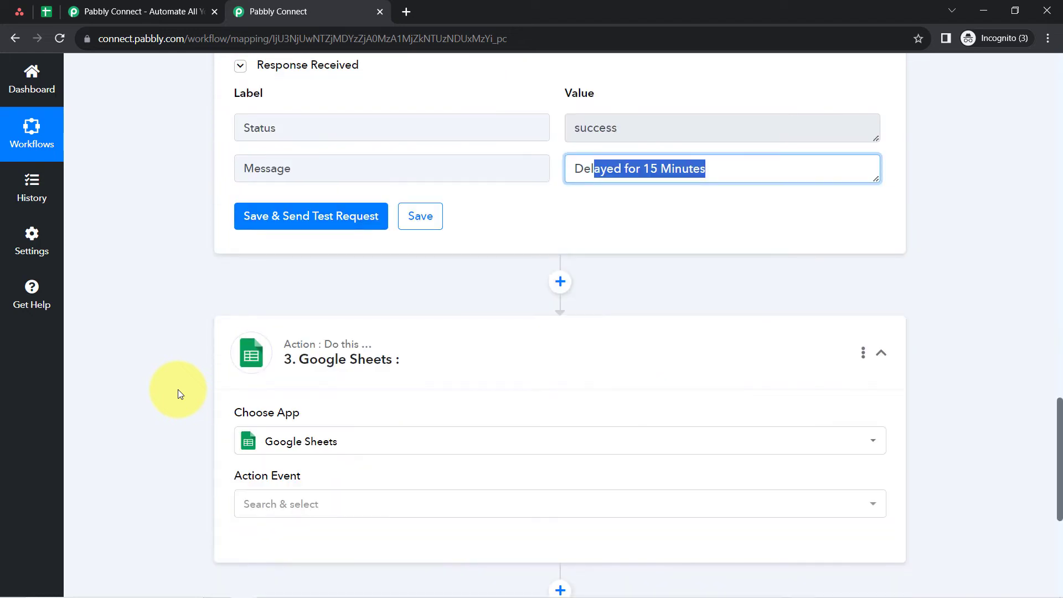
{"action": "left_click", "coordinate": [560, 283]}
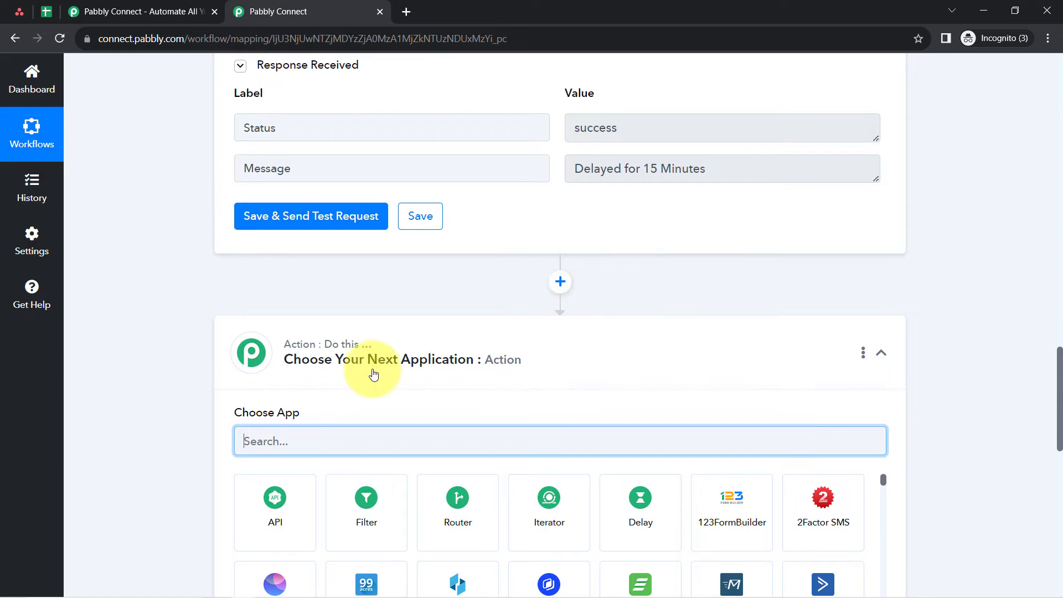
{"action": "type", "text": "asan"}
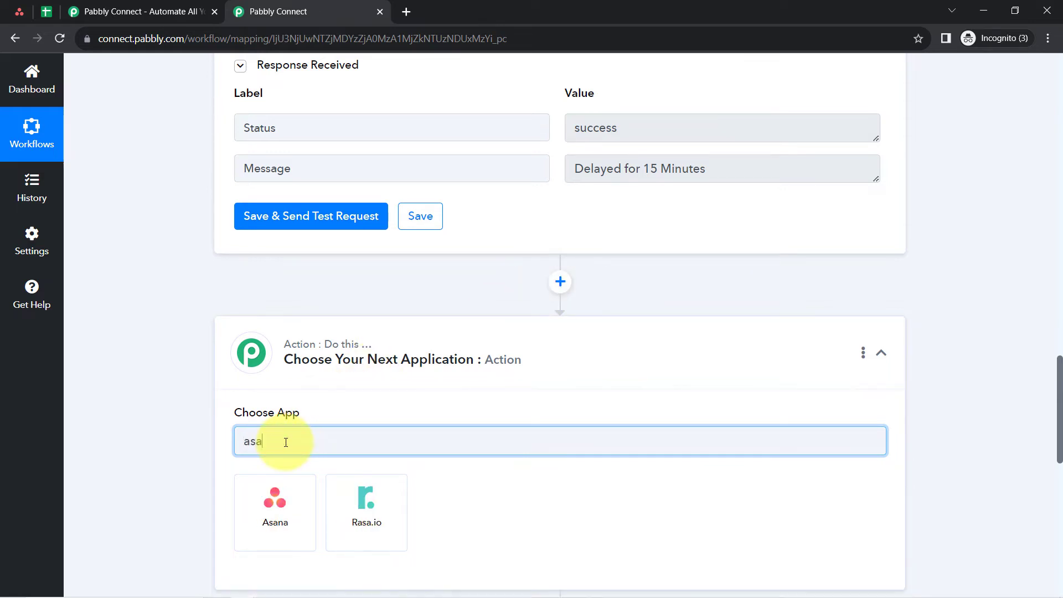
{"action": "left_click", "coordinate": [266, 521]}
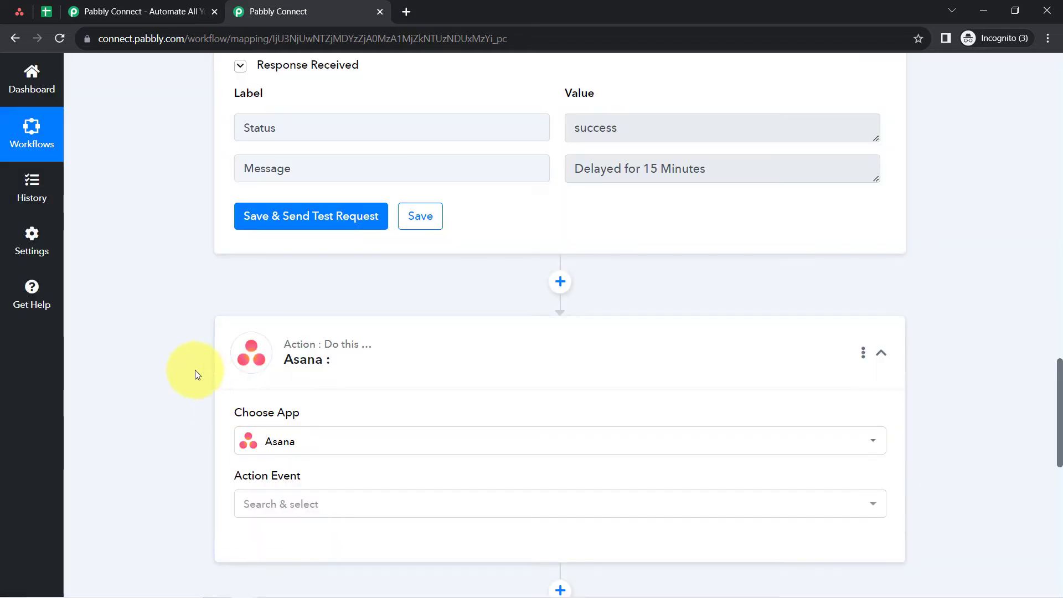
- Set the Asana step's action event to Get a Task and connect it with the existing connection Asana #11
{"action": "scroll", "coordinate": [197, 375], "scroll_direction": "down", "scroll_amount": 2}
{"action": "left_click", "coordinate": [273, 370]}
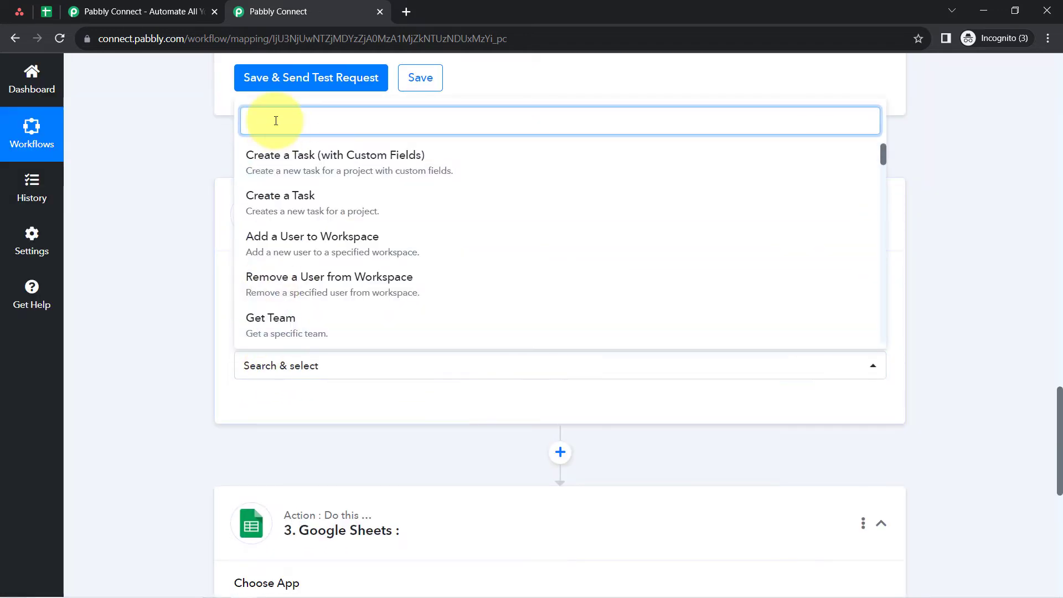
{"action": "type", "text": "get"}
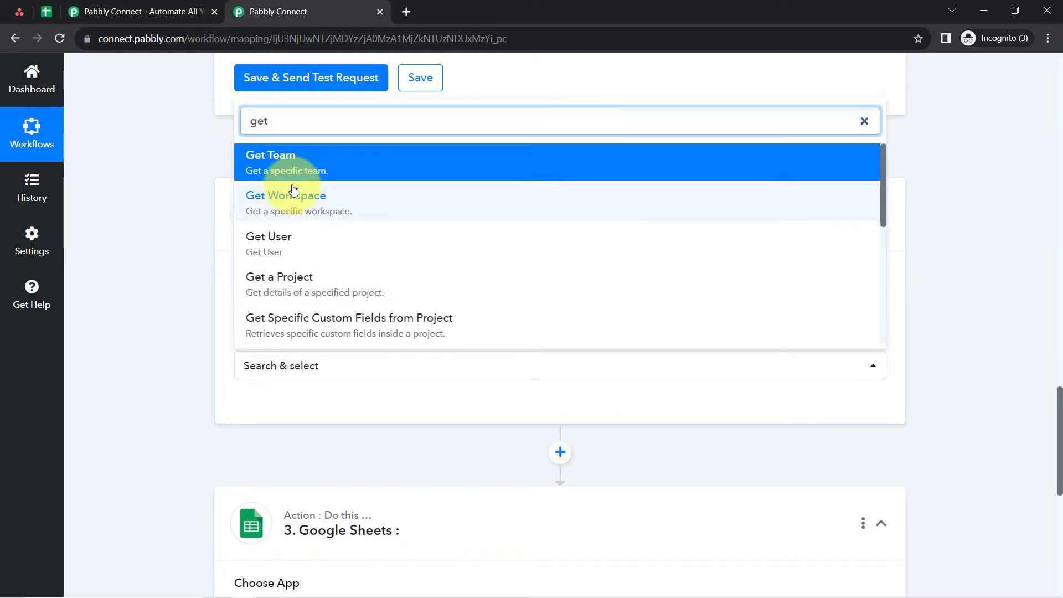
{"action": "scroll", "coordinate": [293, 191], "scroll_direction": "down", "scroll_amount": 3}
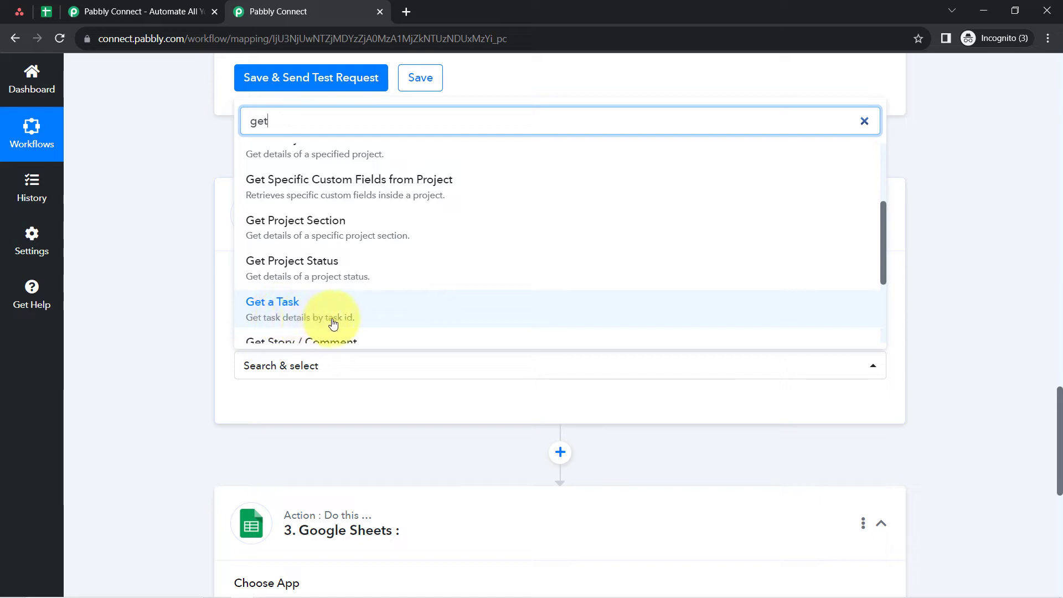
{"action": "left_click", "coordinate": [288, 318]}
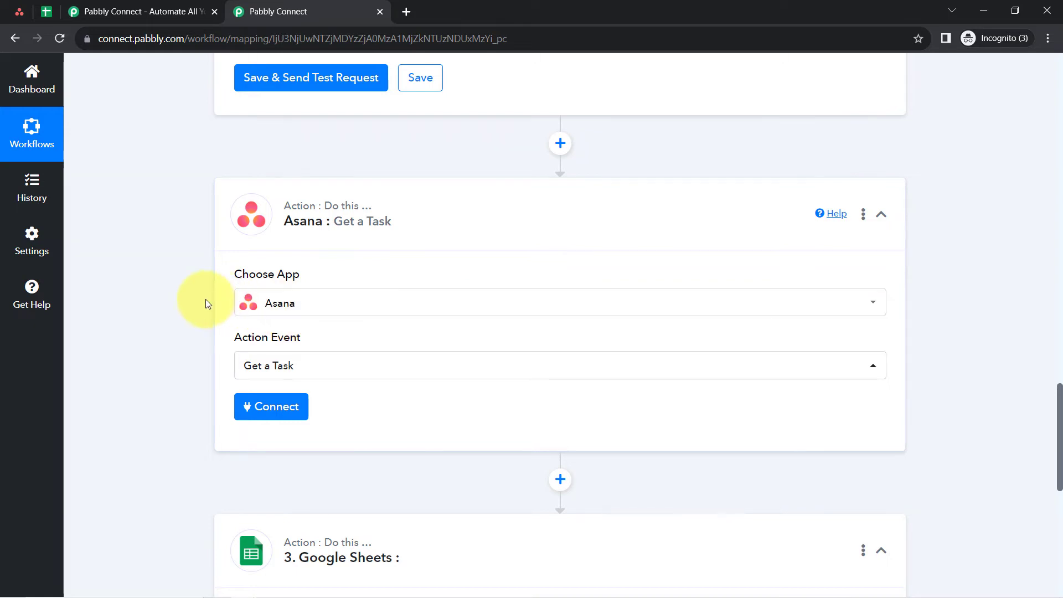
{"action": "left_click", "coordinate": [280, 406]}
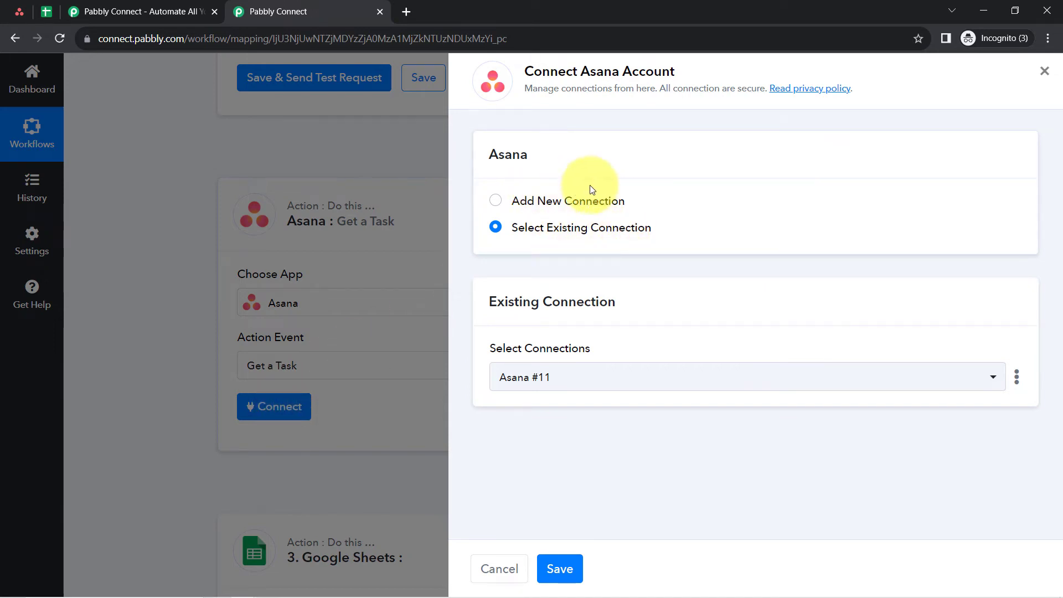
{"action": "left_click", "coordinate": [559, 566]}
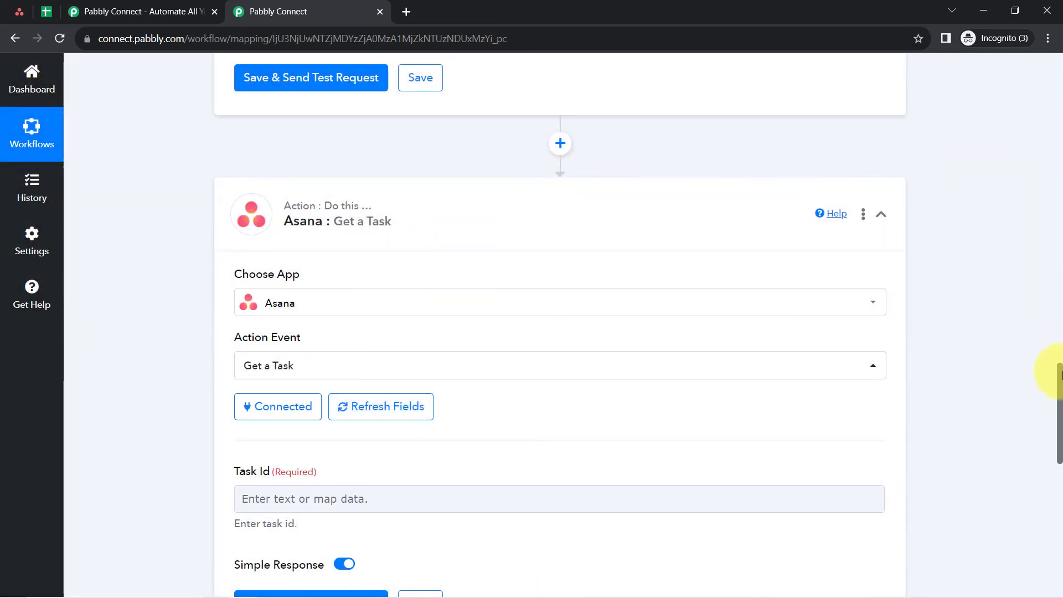
- Check which Task Id the Get a Task action requires and locate Res2 Data Gid in the trigger's response
{"action": "scroll", "coordinate": [1049, 380], "scroll_direction": "down", "scroll_amount": 5}
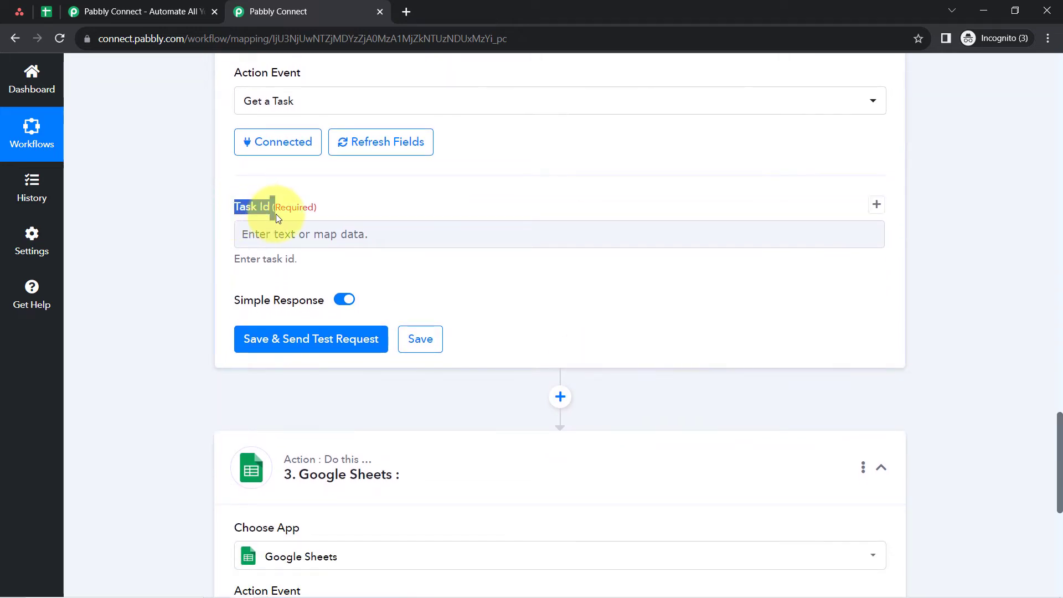
{"action": "scroll", "coordinate": [233, 227], "scroll_direction": "up", "scroll_amount": 20}
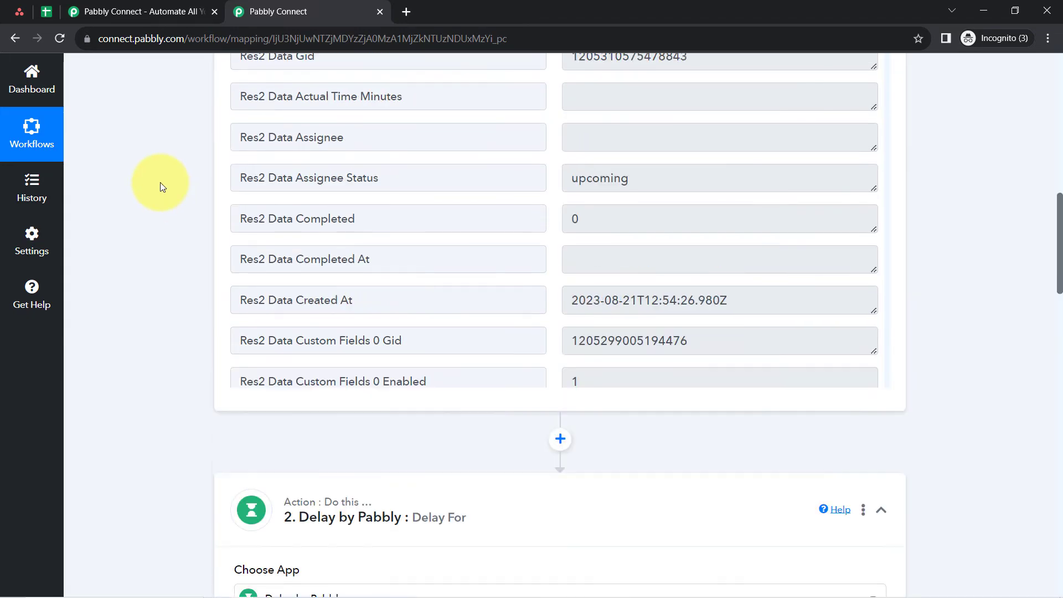
{"action": "scroll", "coordinate": [160, 183], "scroll_direction": "up", "scroll_amount": 10}
{"action": "scroll", "coordinate": [161, 194], "scroll_direction": "down", "scroll_amount": 6}
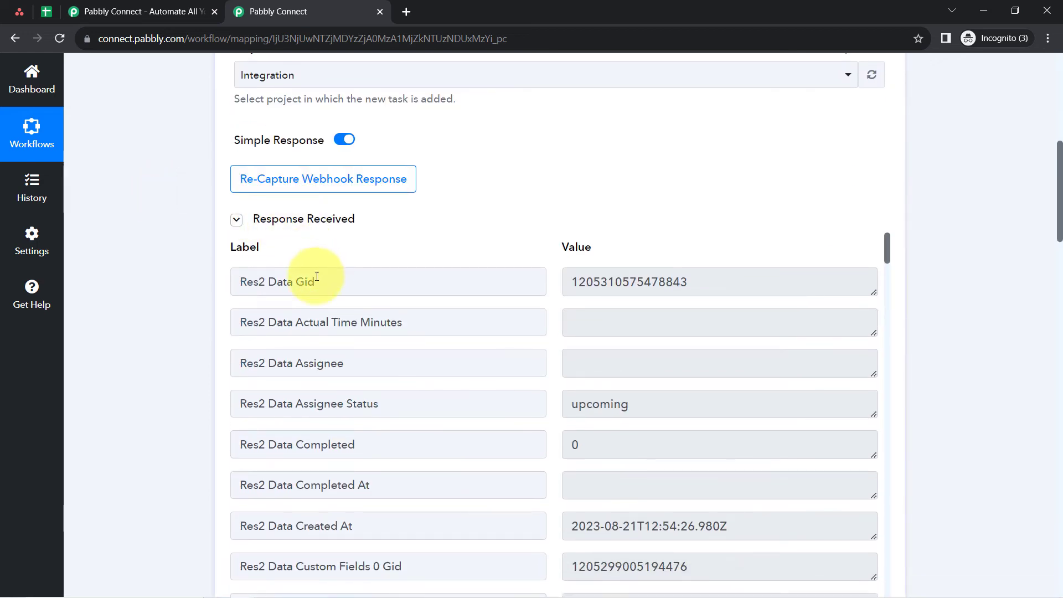
{"action": "left_click_drag", "start_coordinate": [317, 276], "coordinate": [233, 281]}
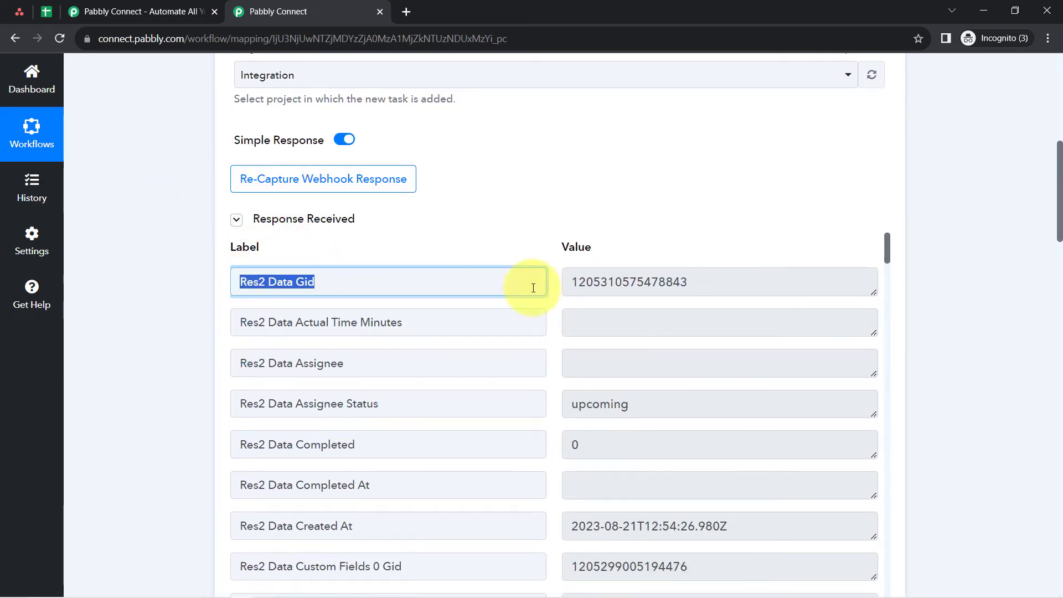
{"action": "left_click", "coordinate": [579, 285]}
{"action": "double_click", "coordinate": [660, 290]}
{"action": "left_click", "coordinate": [664, 287]}
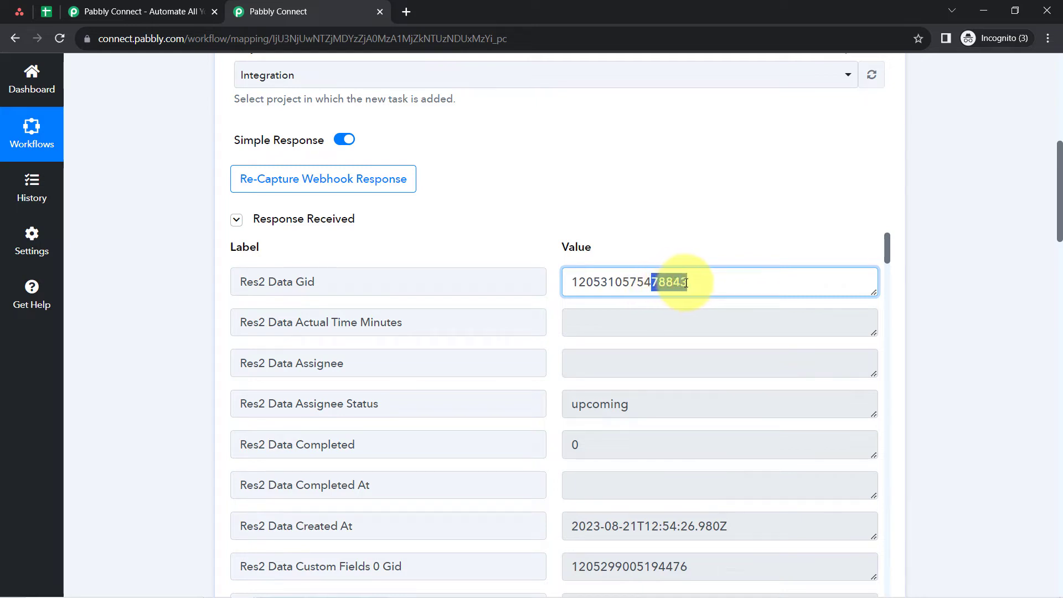
- Switch to Asana, open the Prepare top 100 Application List task, and compare the ID in its URL with Res2 Data Gid
{"action": "left_click", "coordinate": [19, 11]}
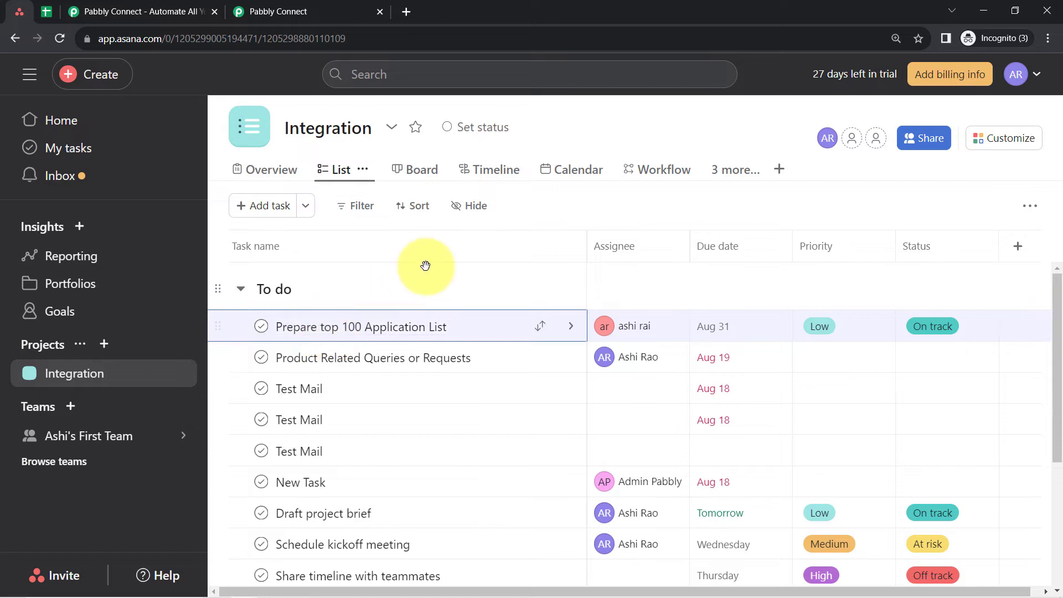
{"action": "left_click", "coordinate": [571, 327]}
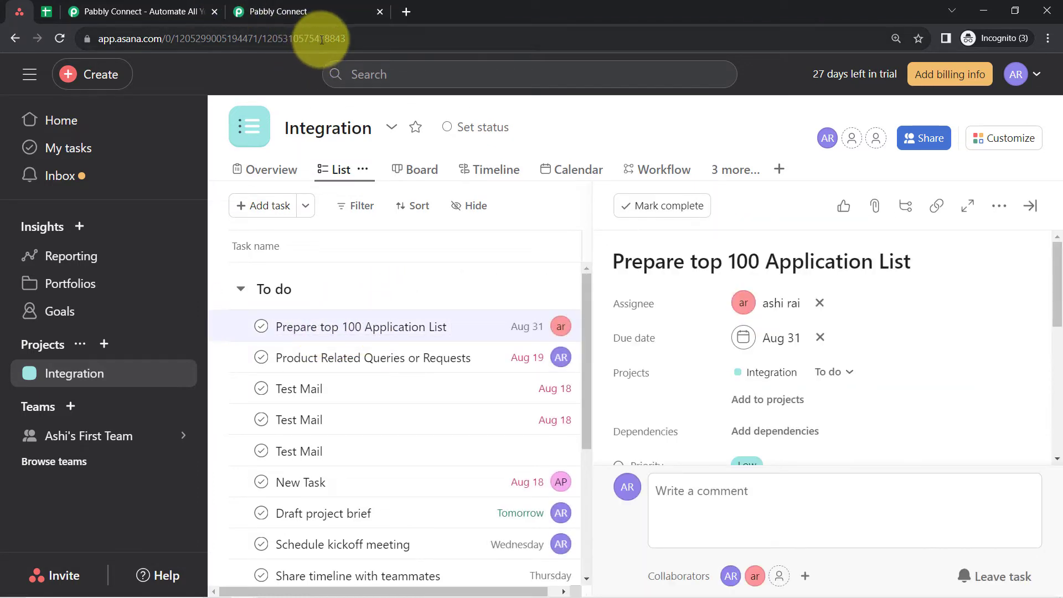
{"action": "left_click_drag", "start_coordinate": [321, 39], "coordinate": [378, 39]}
{"action": "left_click", "coordinate": [297, 7]}
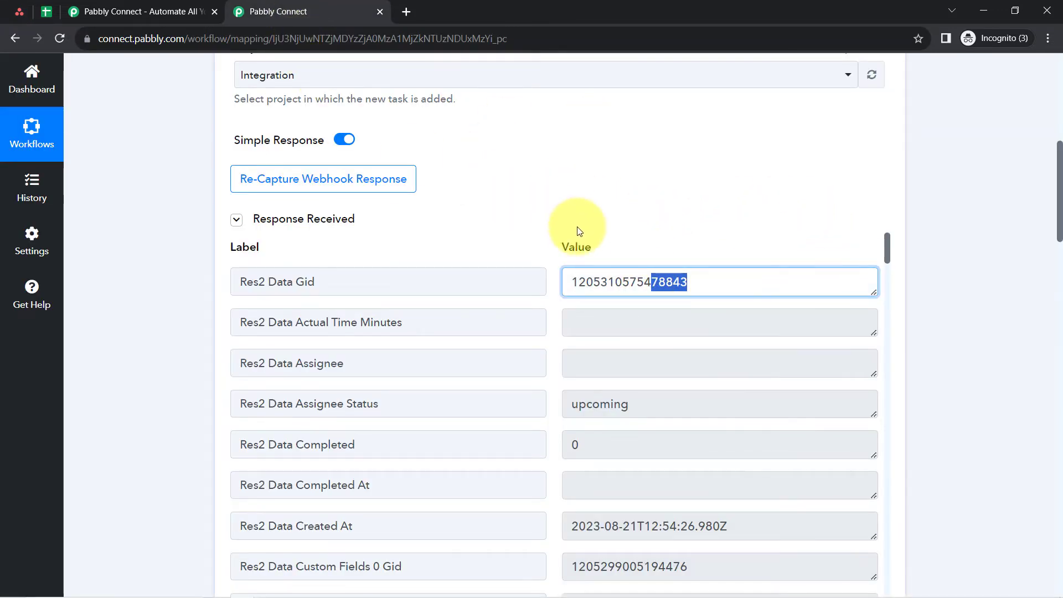
{"action": "double_click", "coordinate": [631, 275]}
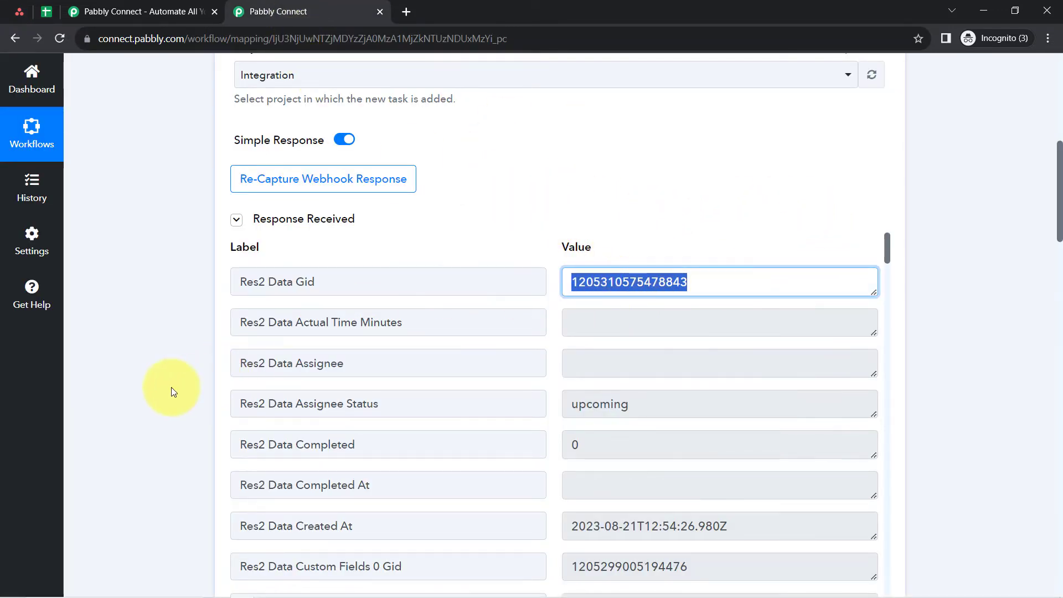
- Map the Get a Task action's Task Id to Res2 Data Gid from the New Task in Project trigger
{"action": "scroll", "coordinate": [171, 387], "scroll_direction": "down", "scroll_amount": 20}
{"action": "scroll", "coordinate": [171, 387], "scroll_direction": "down", "scroll_amount": 6}
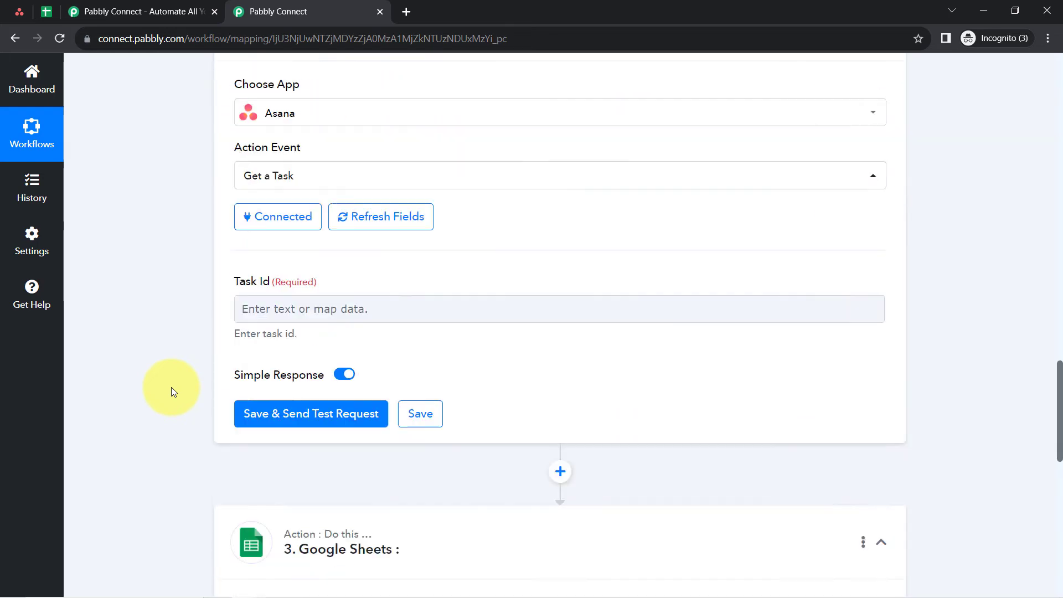
{"action": "scroll", "coordinate": [145, 331], "scroll_direction": "up", "scroll_amount": 4}
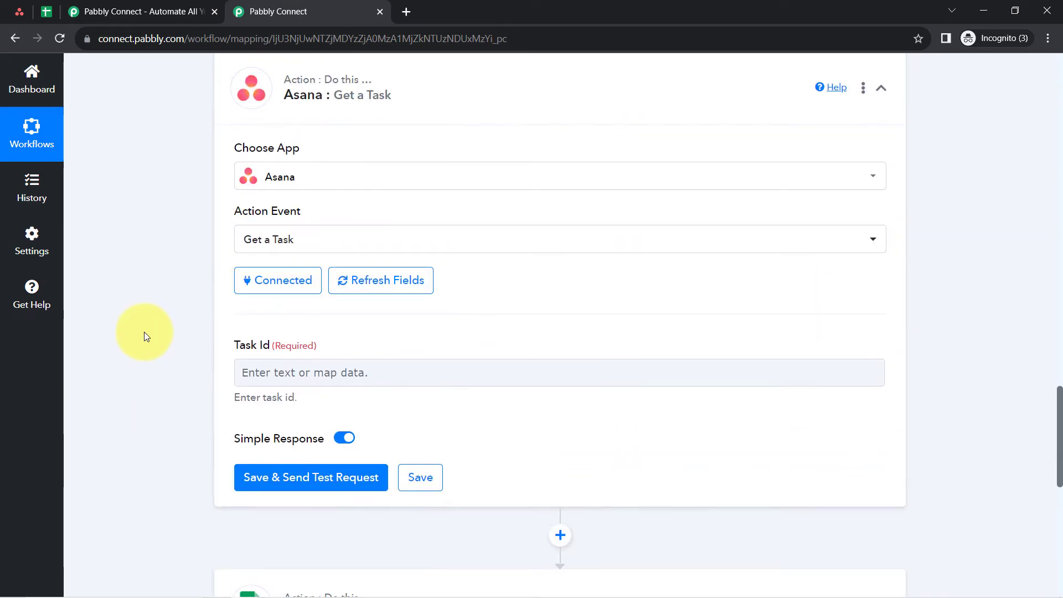
{"action": "scroll", "coordinate": [144, 331], "scroll_direction": "down", "scroll_amount": 2}
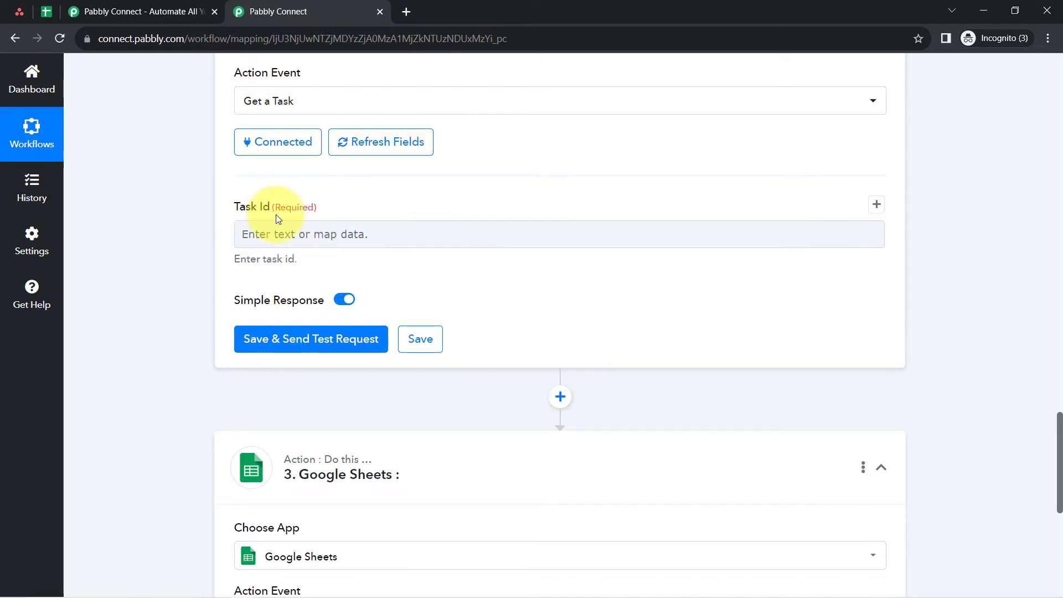
{"action": "left_click", "coordinate": [267, 234]}
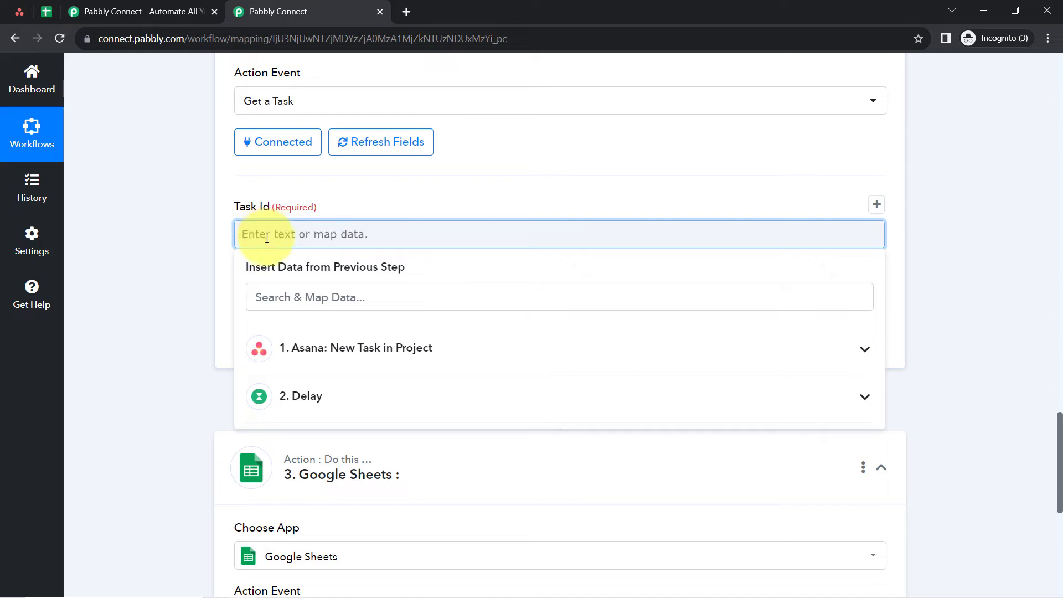
{"action": "left_click", "coordinate": [291, 347]}
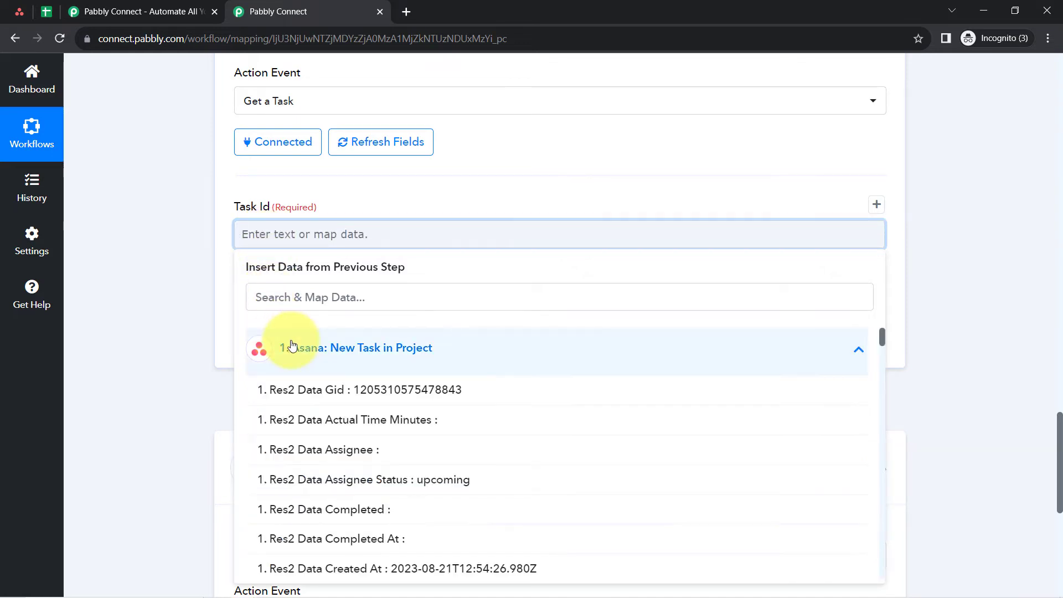
{"action": "left_click", "coordinate": [398, 391]}
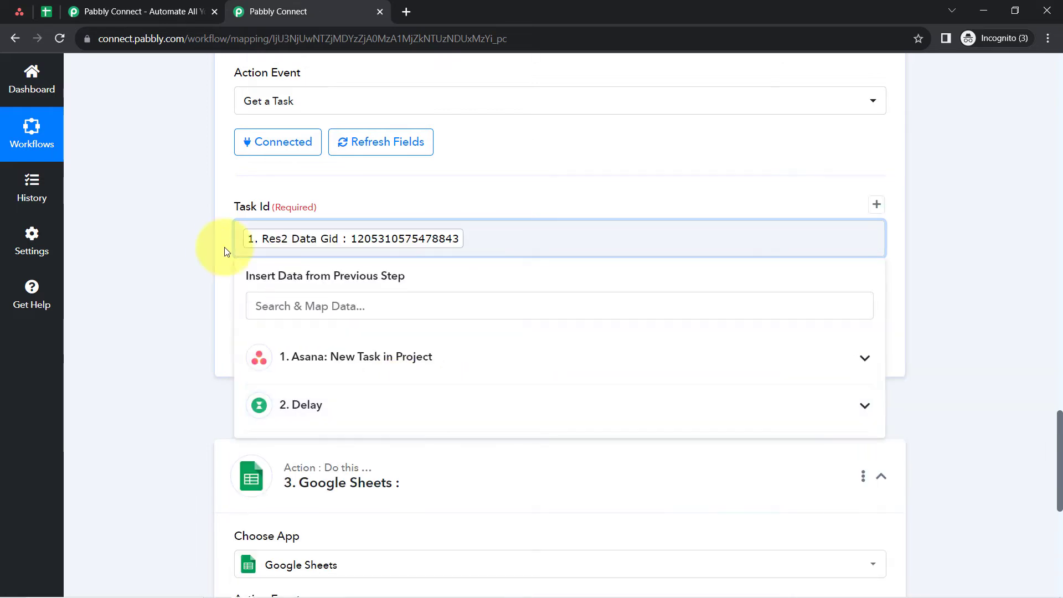
{"action": "left_click", "coordinate": [213, 236]}
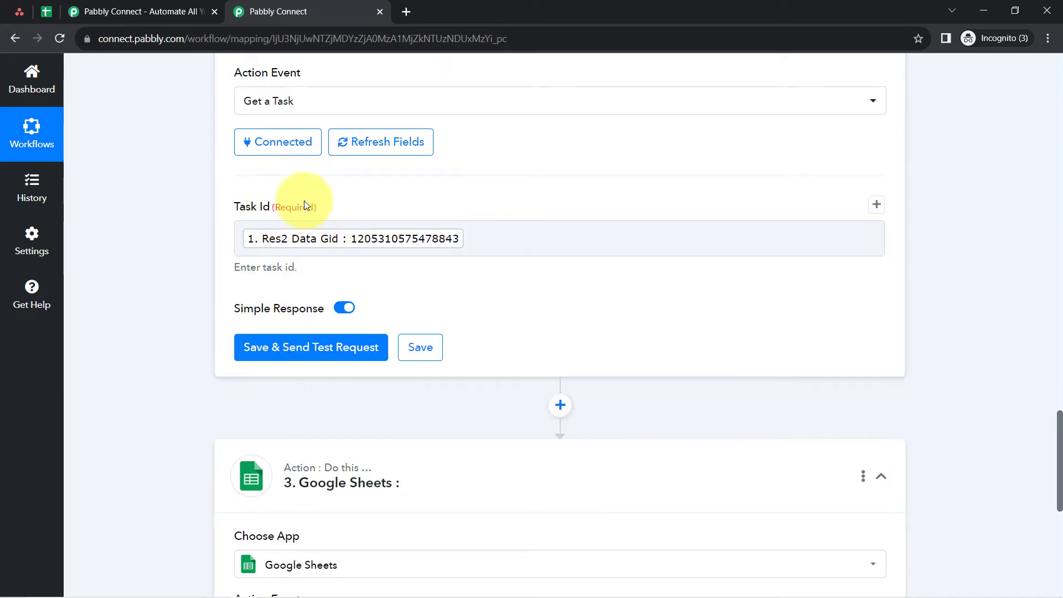
- Save the Get a Task step and send its test request to fetch the task data
{"action": "scroll", "coordinate": [194, 215], "scroll_direction": "down", "scroll_amount": 3}
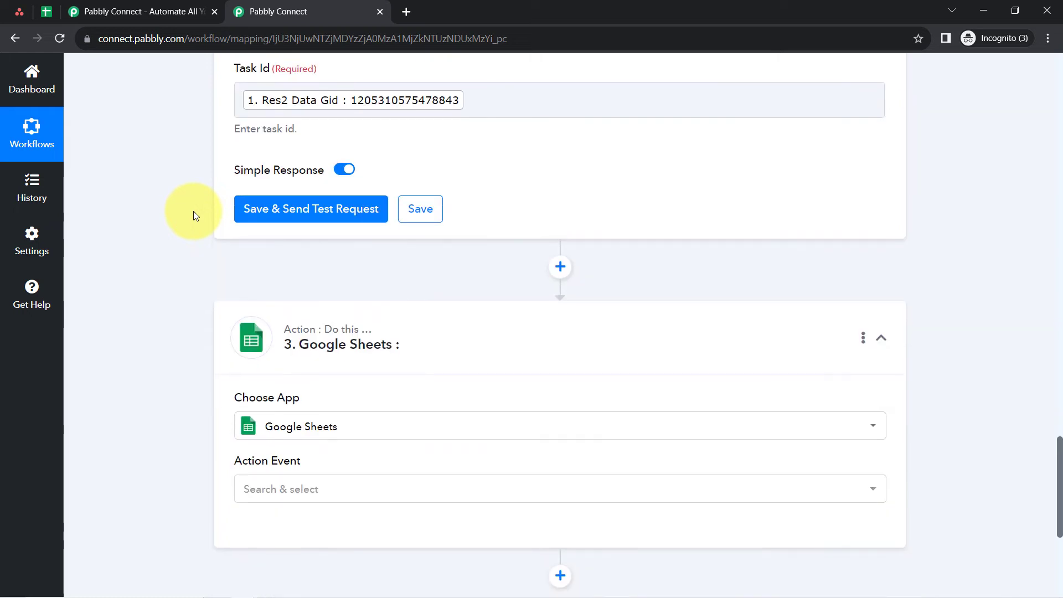
{"action": "left_click", "coordinate": [277, 207]}
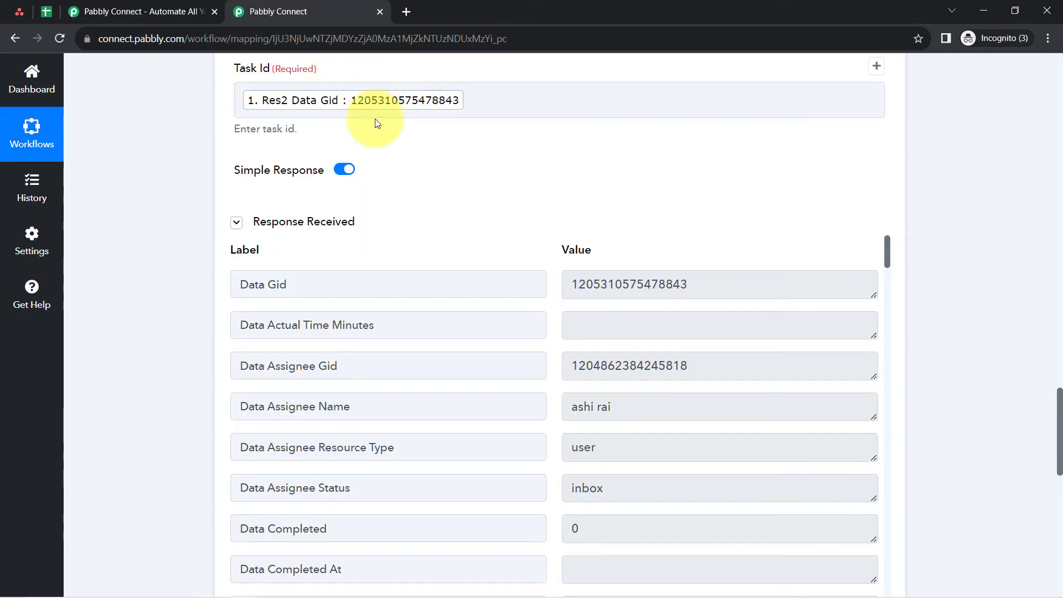
{"action": "left_click", "coordinate": [289, 223]}
{"action": "left_click", "coordinate": [288, 223]}
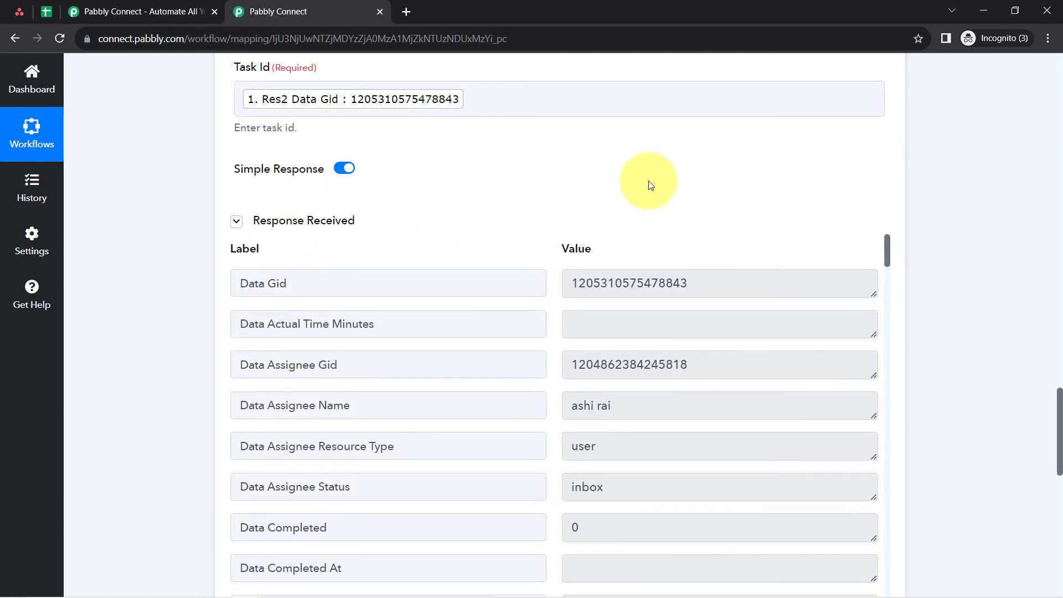
- Examine the Get a Task response for the assignee name, task Gid, creation date and custom fields
{"action": "scroll", "coordinate": [958, 185], "scroll_direction": "down", "scroll_amount": 2}
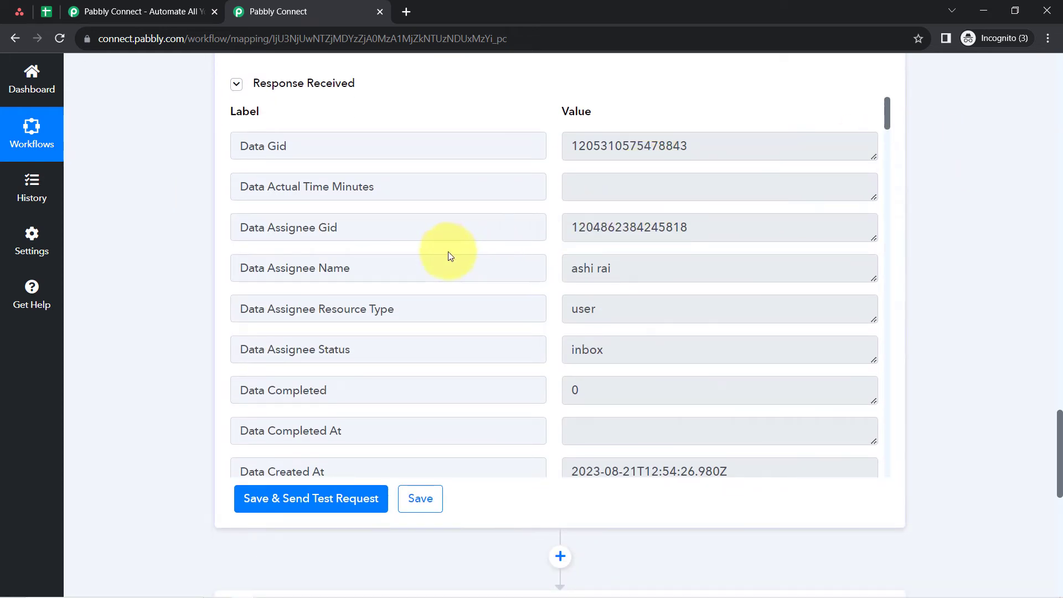
{"action": "left_click_drag", "start_coordinate": [611, 268], "coordinate": [580, 261]}
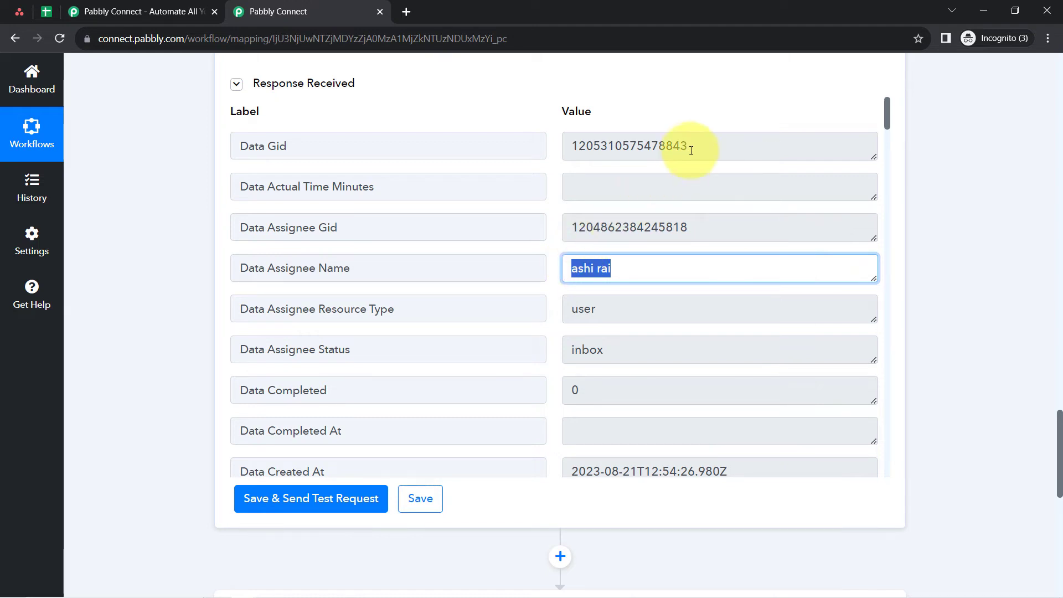
{"action": "left_click_drag", "start_coordinate": [692, 150], "coordinate": [645, 147]}
{"action": "scroll", "coordinate": [658, 291], "scroll_direction": "down", "scroll_amount": 4}
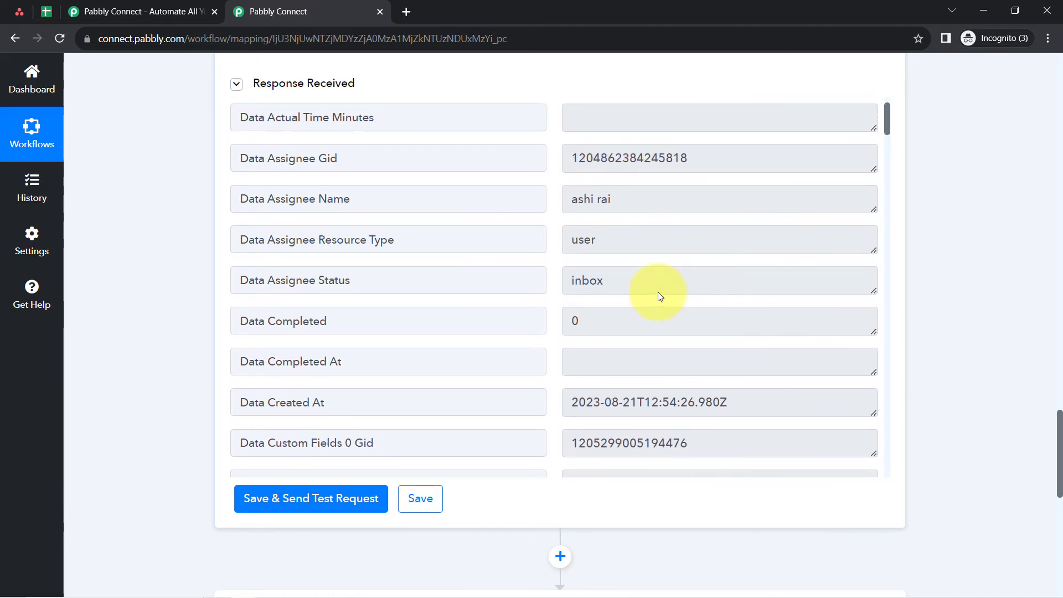
{"action": "left_click_drag", "start_coordinate": [593, 264], "coordinate": [725, 269]}
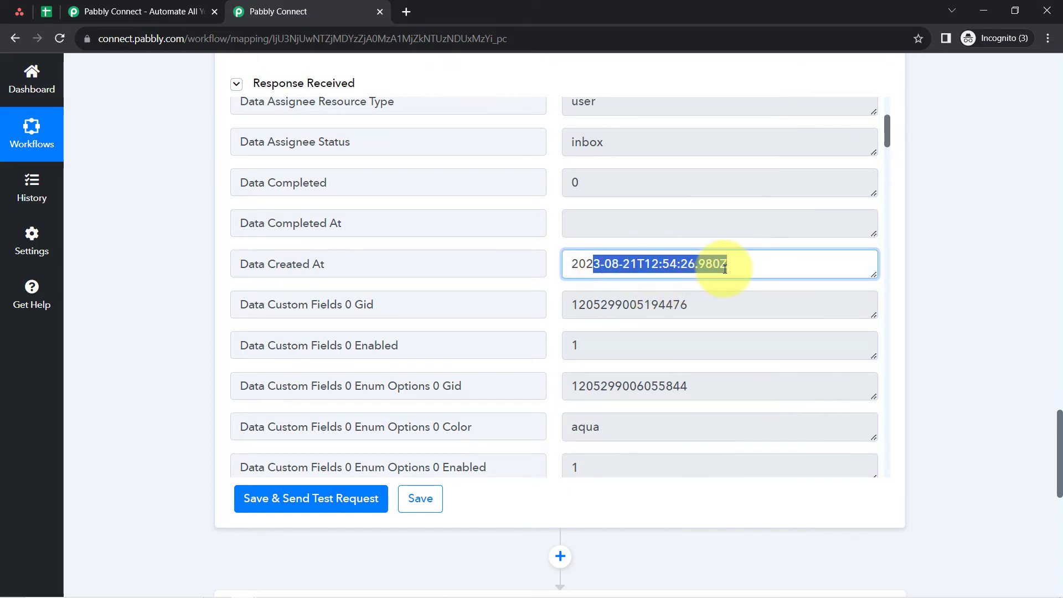
{"action": "scroll", "coordinate": [725, 271], "scroll_direction": "down", "scroll_amount": 15}
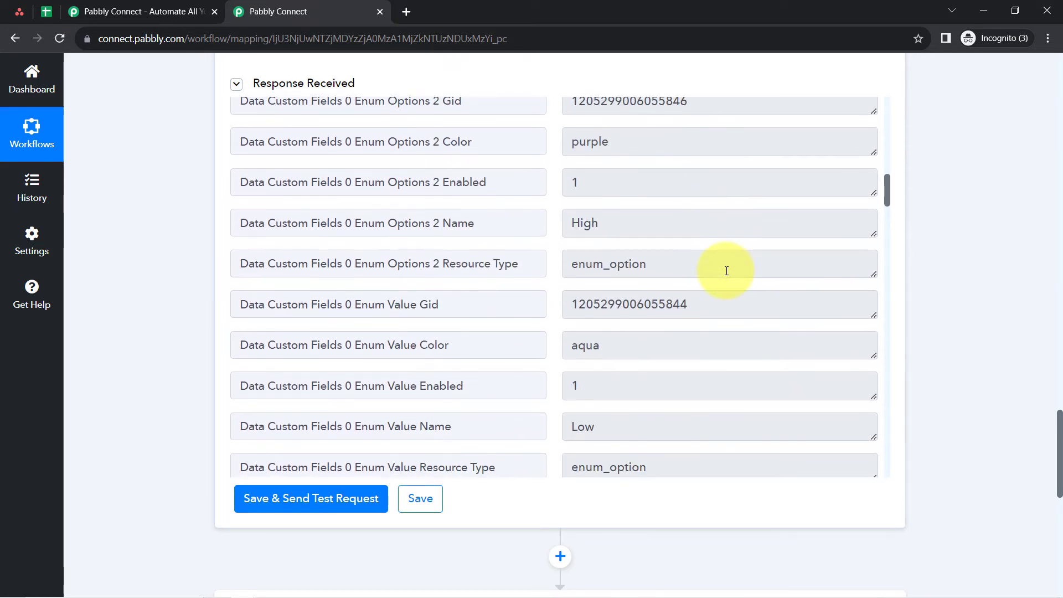
{"action": "scroll", "coordinate": [727, 271], "scroll_direction": "down", "scroll_amount": 10}
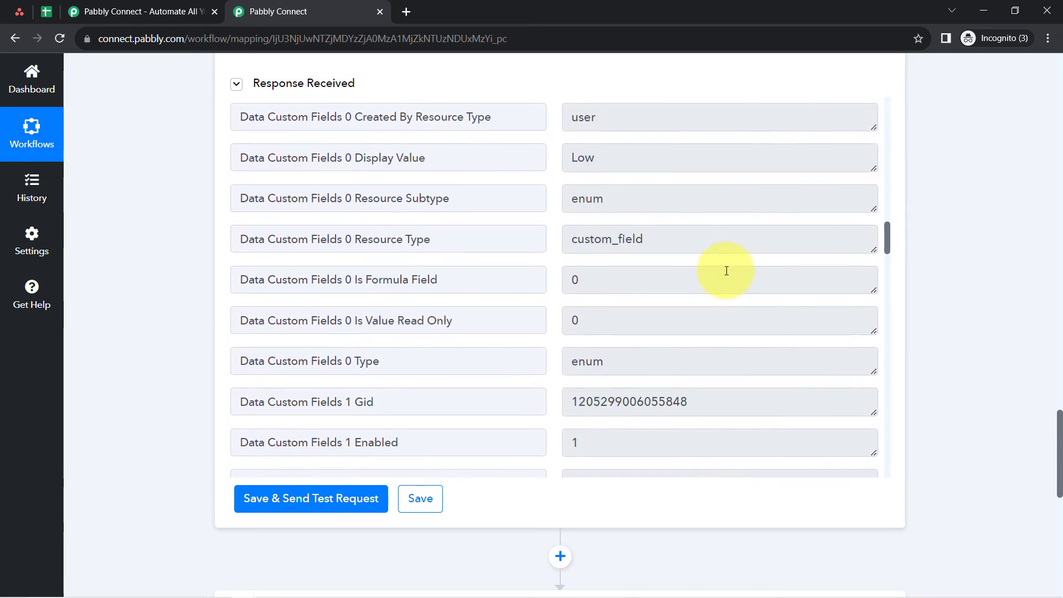
{"action": "scroll", "coordinate": [726, 271], "scroll_direction": "down", "scroll_amount": 8}
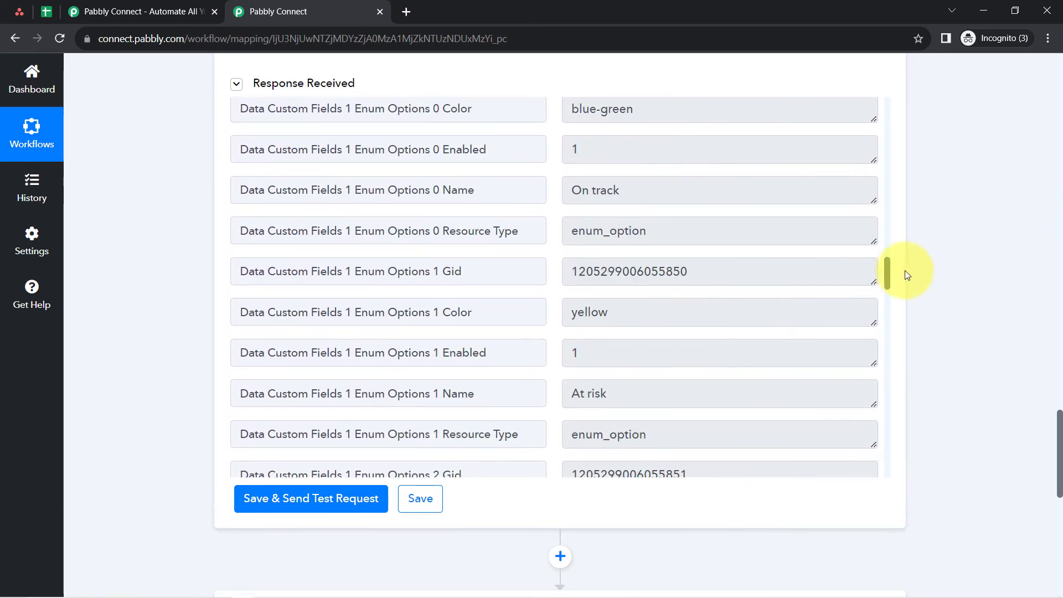
- Check the task name, the full notes text and the due date in the Get a Task response
{"action": "left_click_drag", "start_coordinate": [889, 264], "coordinate": [870, 419]}
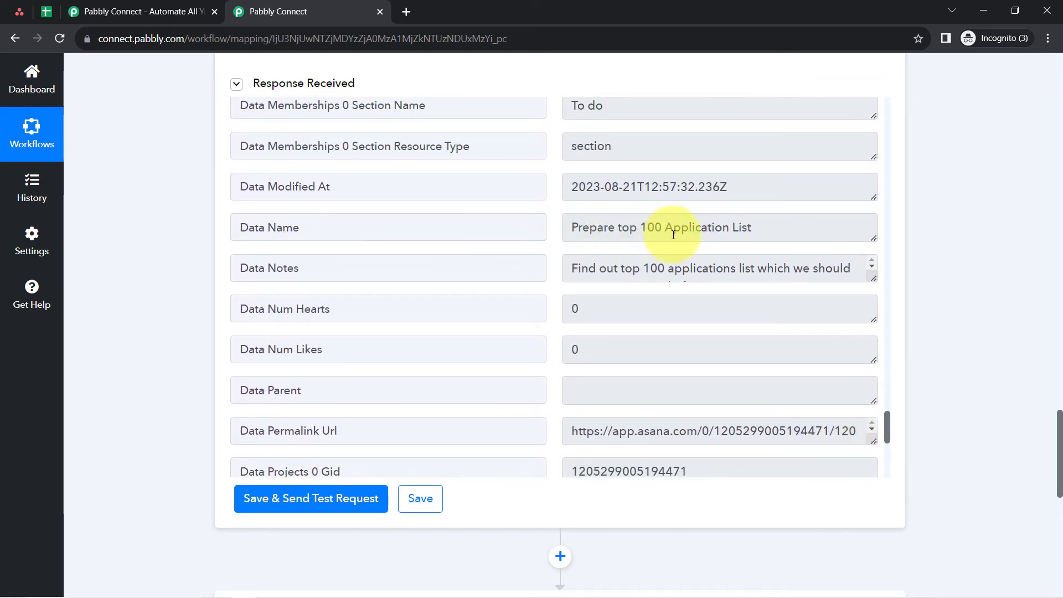
{"action": "left_click_drag", "start_coordinate": [722, 227], "coordinate": [570, 231]}
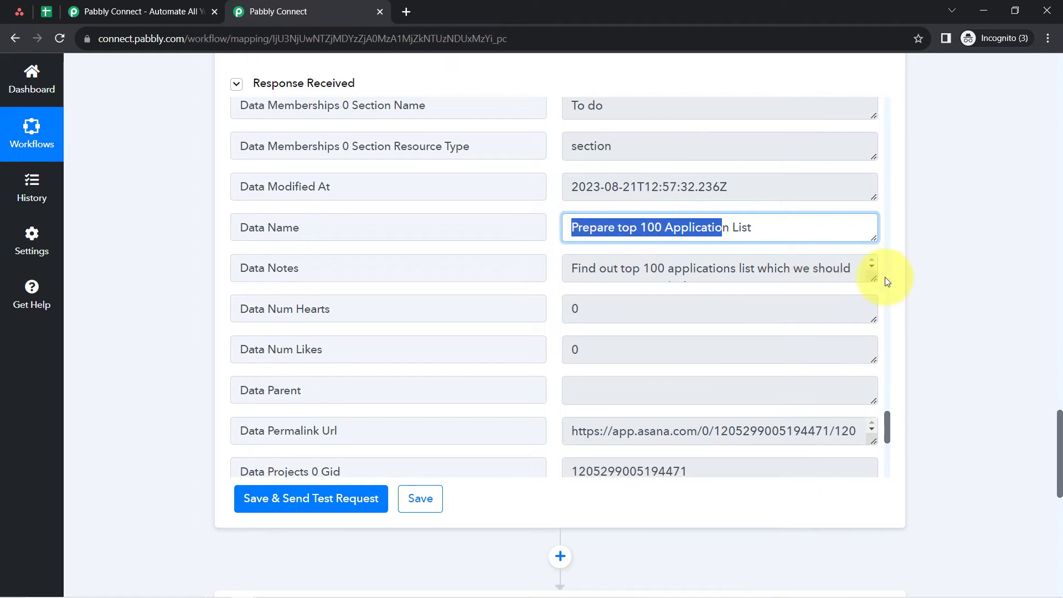
{"action": "left_click_drag", "start_coordinate": [873, 279], "coordinate": [859, 329]}
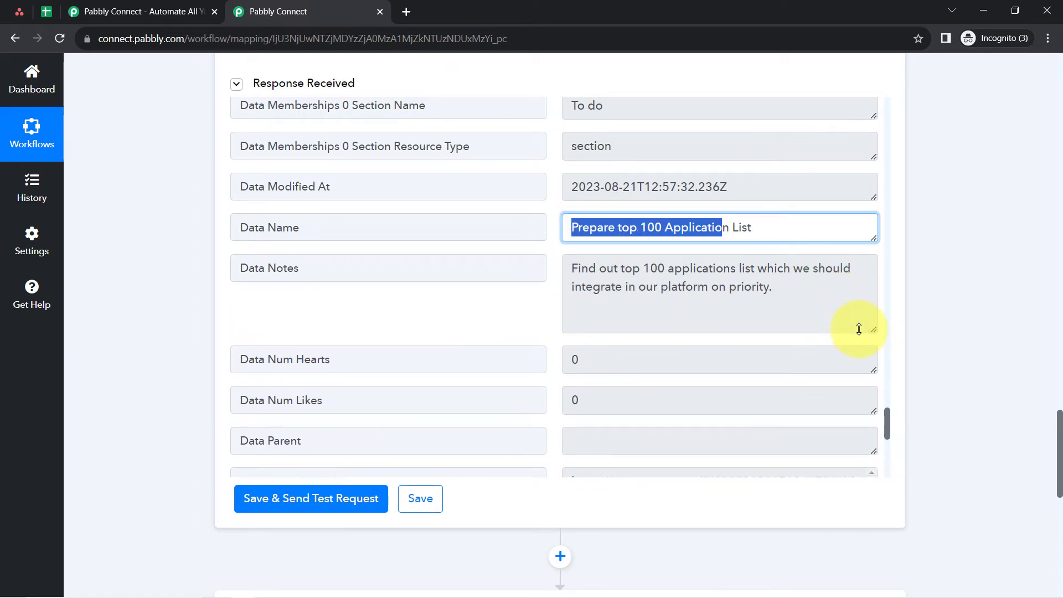
{"action": "left_click_drag", "start_coordinate": [887, 437], "coordinate": [871, 371]}
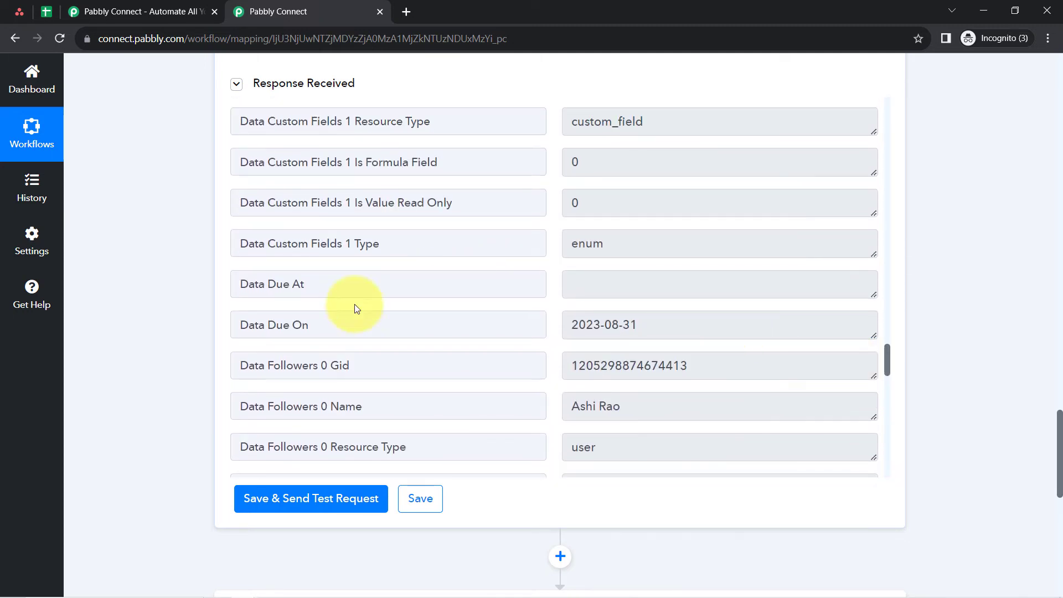
{"action": "left_click_drag", "start_coordinate": [301, 323], "coordinate": [213, 336]}
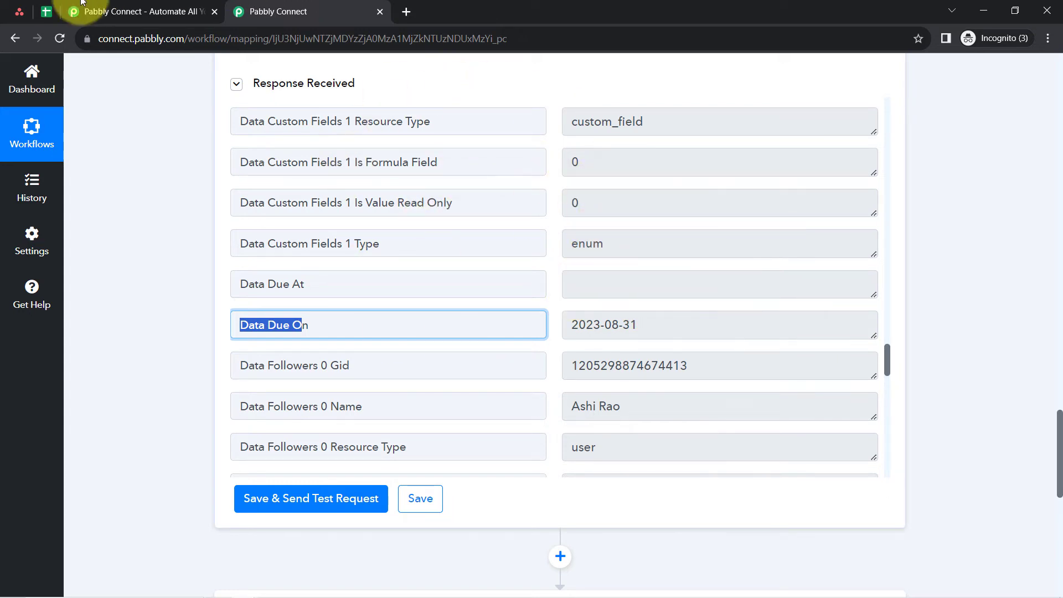
- Compare the response with the task details in Asana and close the extra Pabbly Connect tab
{"action": "left_click", "coordinate": [19, 11]}
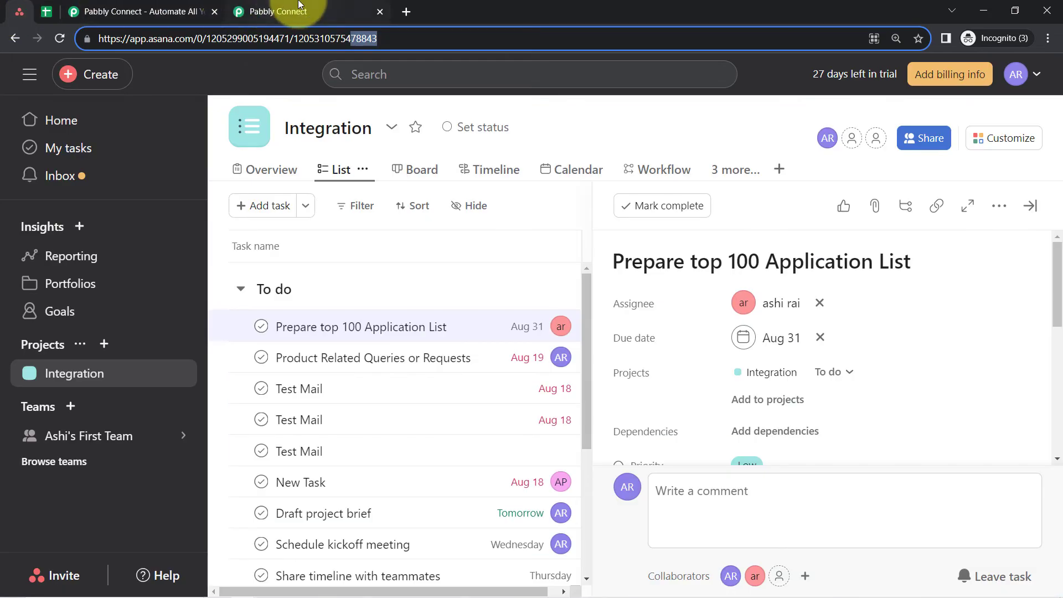
{"action": "left_click", "coordinate": [228, 1]}
{"action": "left_click", "coordinate": [213, 12]}
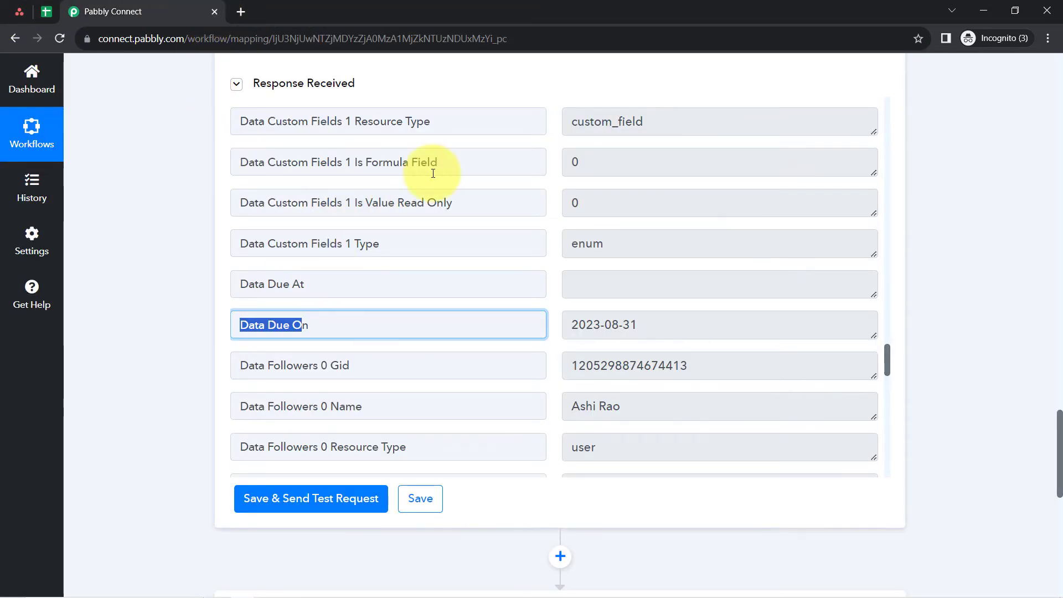
{"action": "left_click", "coordinate": [14, 15]}
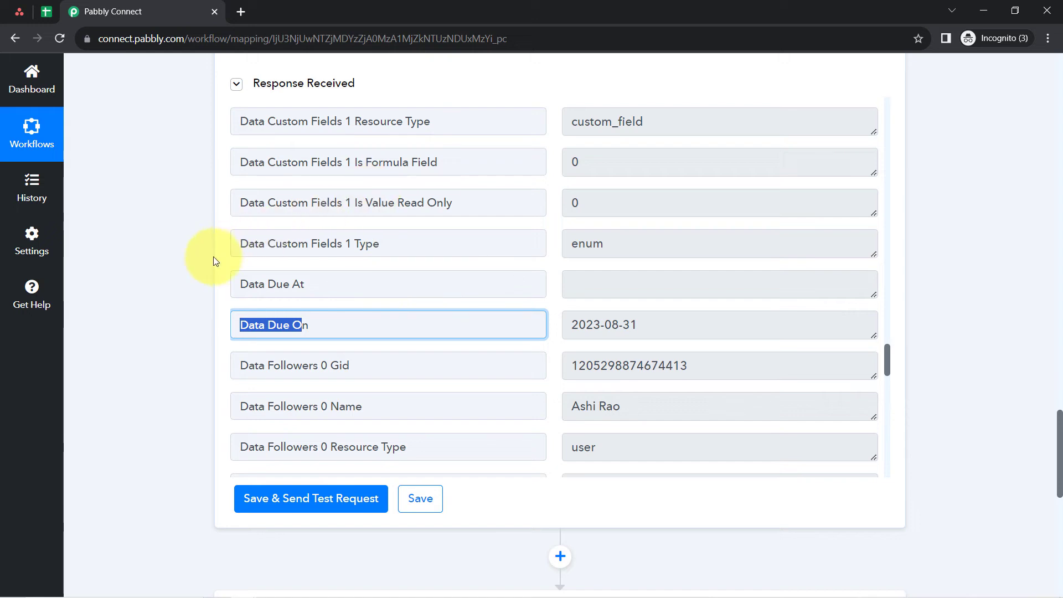
{"action": "left_click", "coordinate": [201, 268]}
{"action": "scroll", "coordinate": [201, 268], "scroll_direction": "down", "scroll_amount": 5}
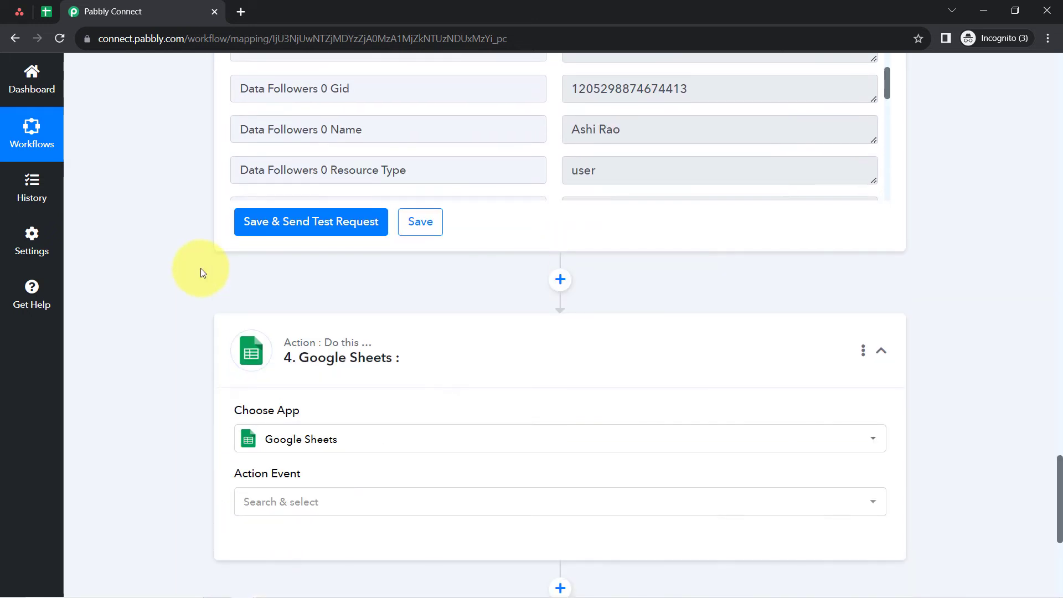
- Set the Google Sheets step's action event to Add New Row and check row 2 of the Task Details spreadsheet
{"action": "scroll", "coordinate": [197, 275], "scroll_direction": "down", "scroll_amount": 6}
{"action": "scroll", "coordinate": [195, 274], "scroll_direction": "up", "scroll_amount": 3}
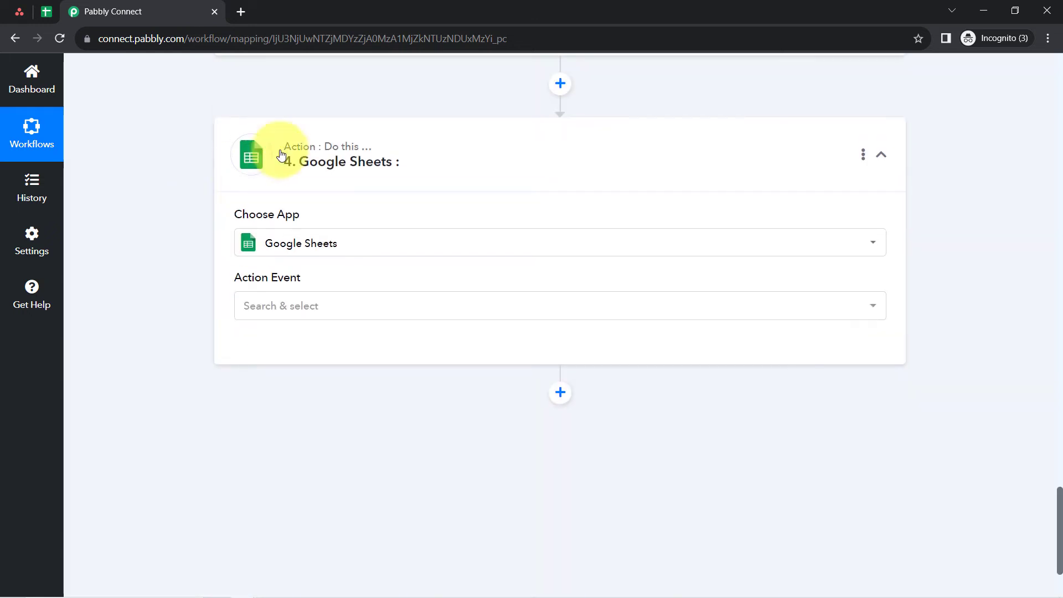
{"action": "left_click", "coordinate": [248, 318]}
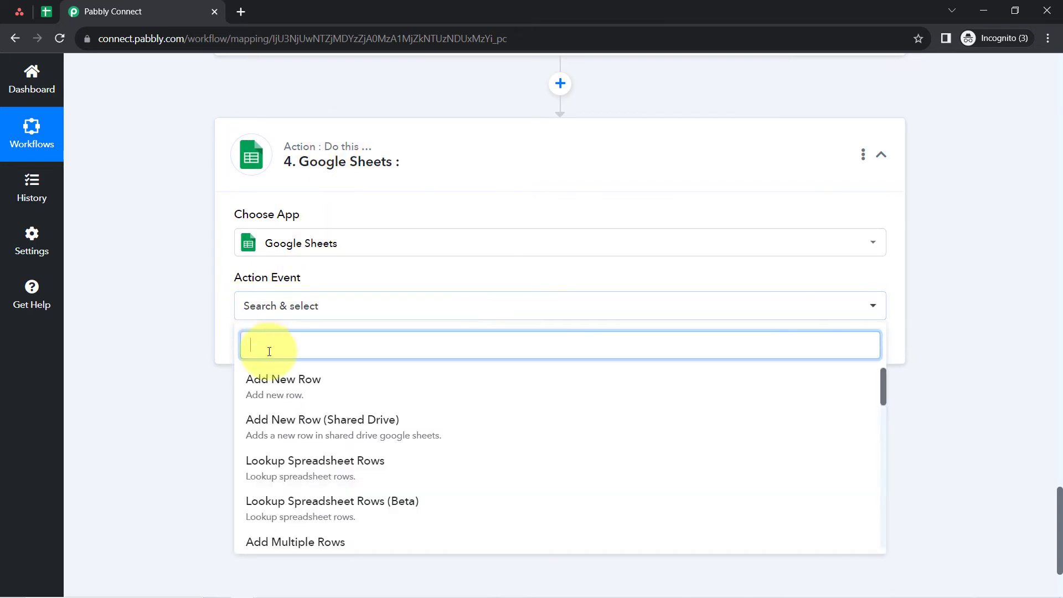
{"action": "left_click", "coordinate": [267, 381]}
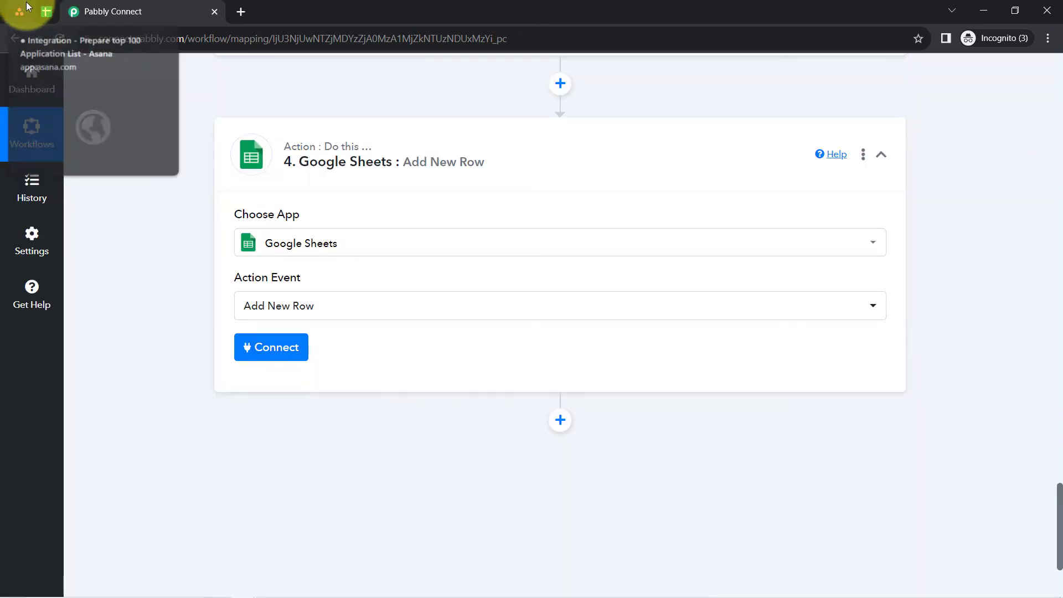
{"action": "left_click", "coordinate": [37, 9]}
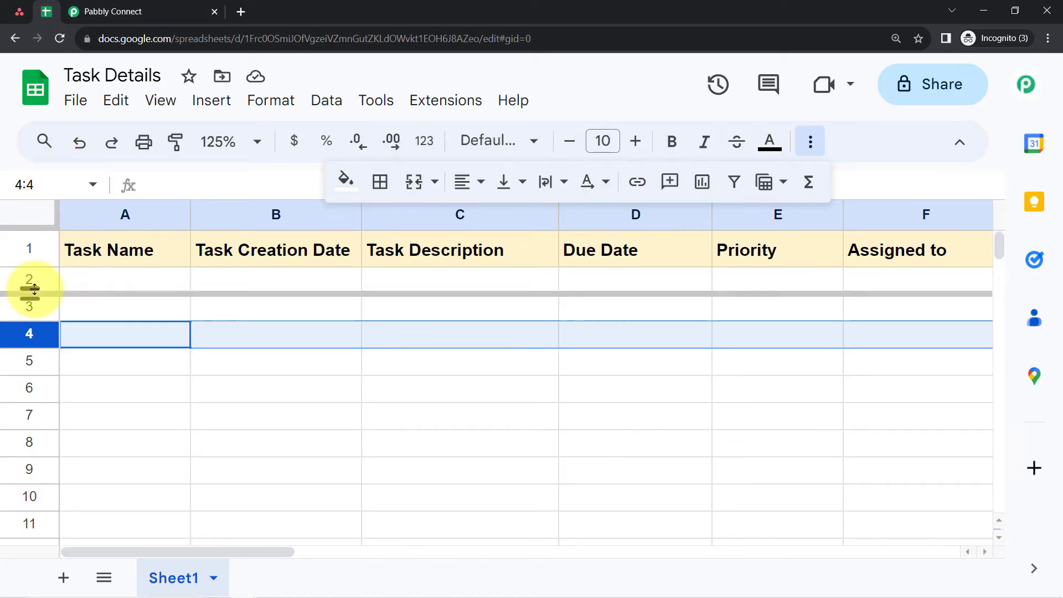
{"action": "left_click", "coordinate": [31, 280]}
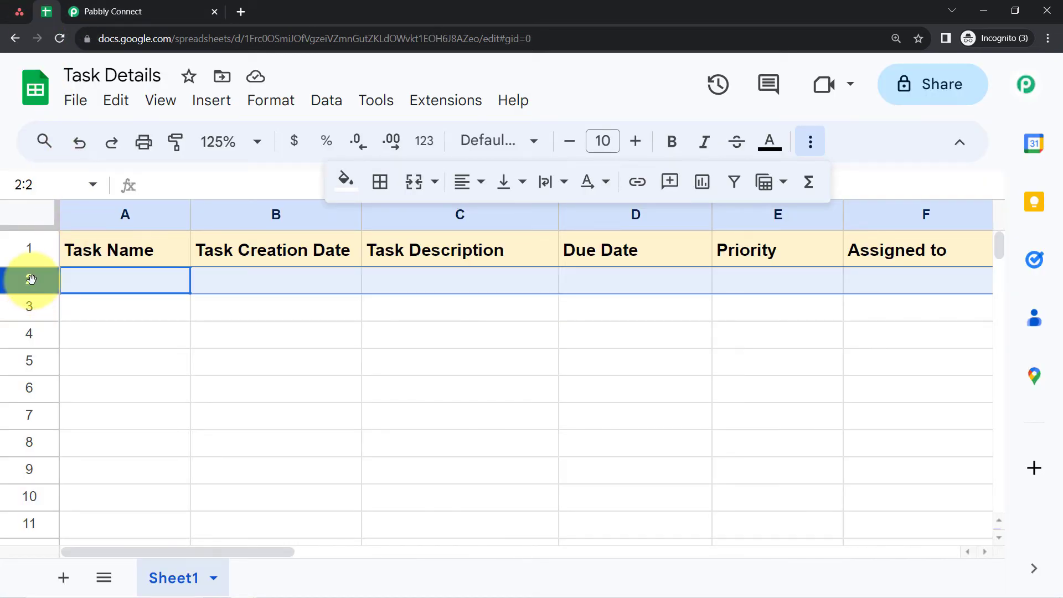
{"action": "left_click", "coordinate": [114, 11]}
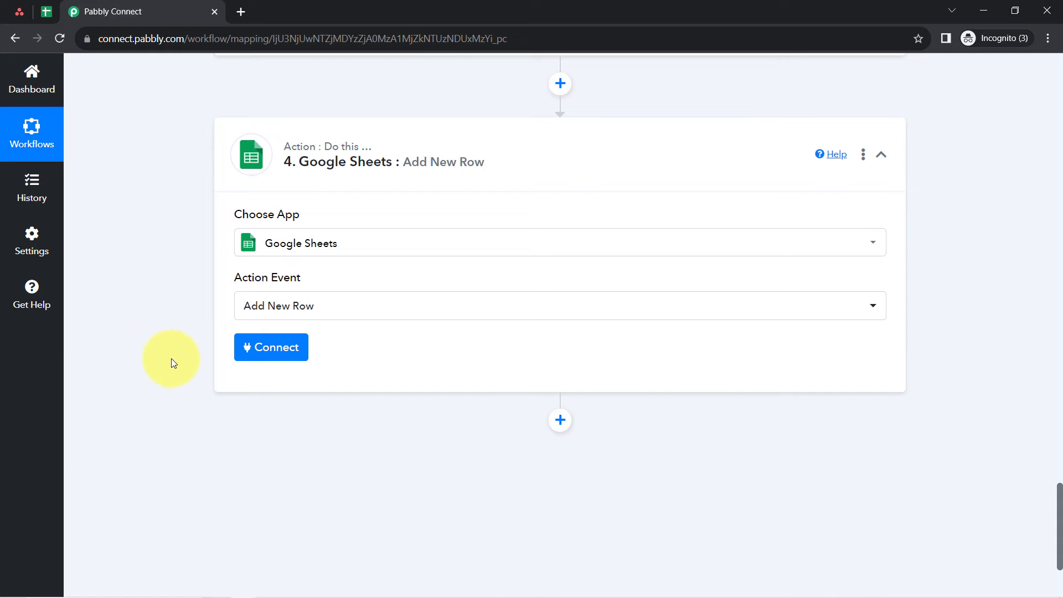
- Connect the Google Sheets step through the existing connection Google Sheets #3 and save it
{"action": "left_click", "coordinate": [252, 354]}
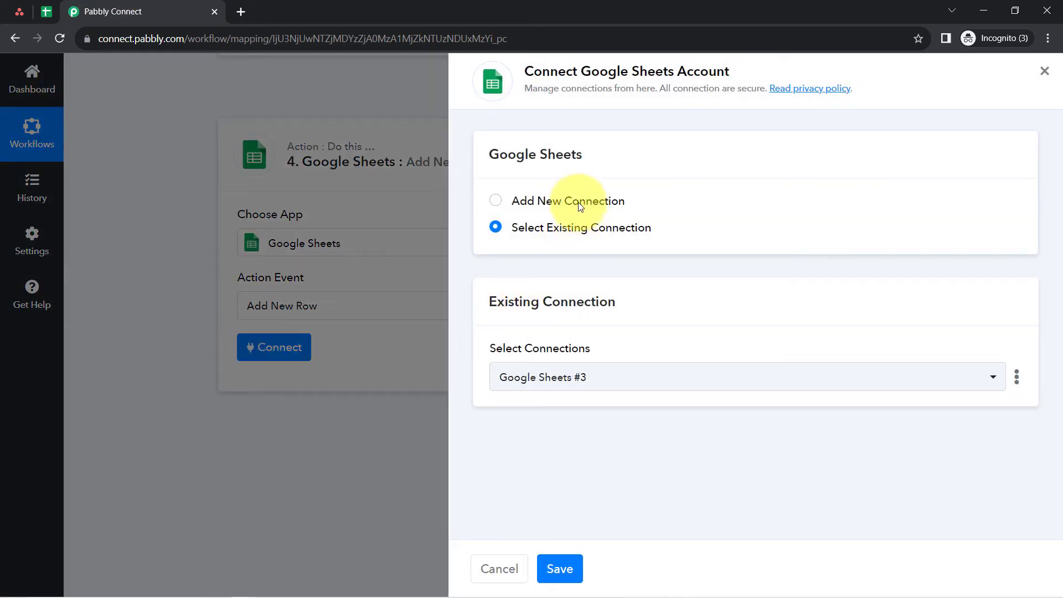
{"action": "left_click", "coordinate": [579, 202]}
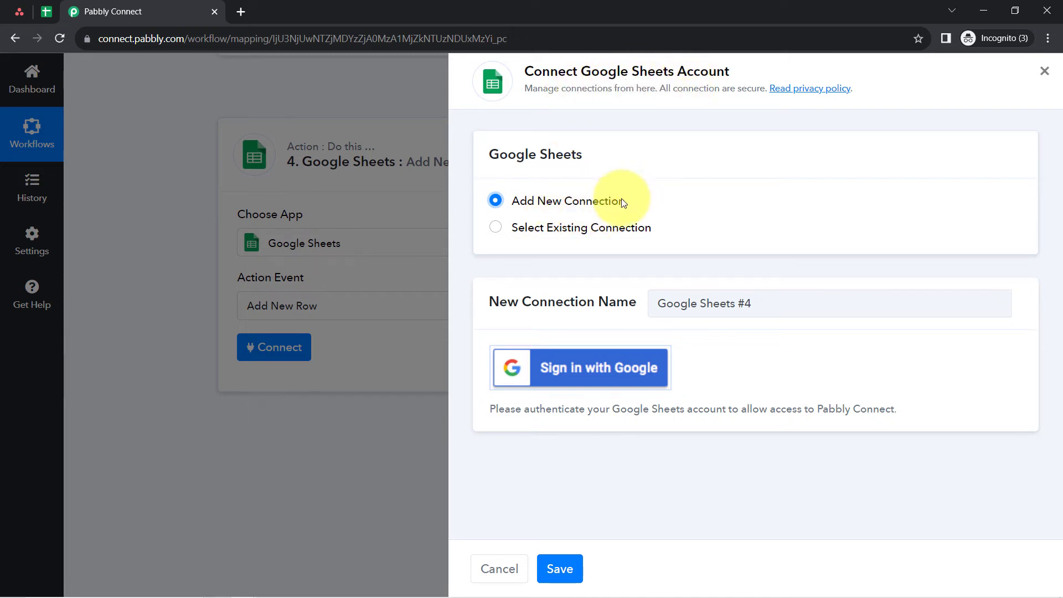
{"action": "left_click", "coordinate": [546, 370]}
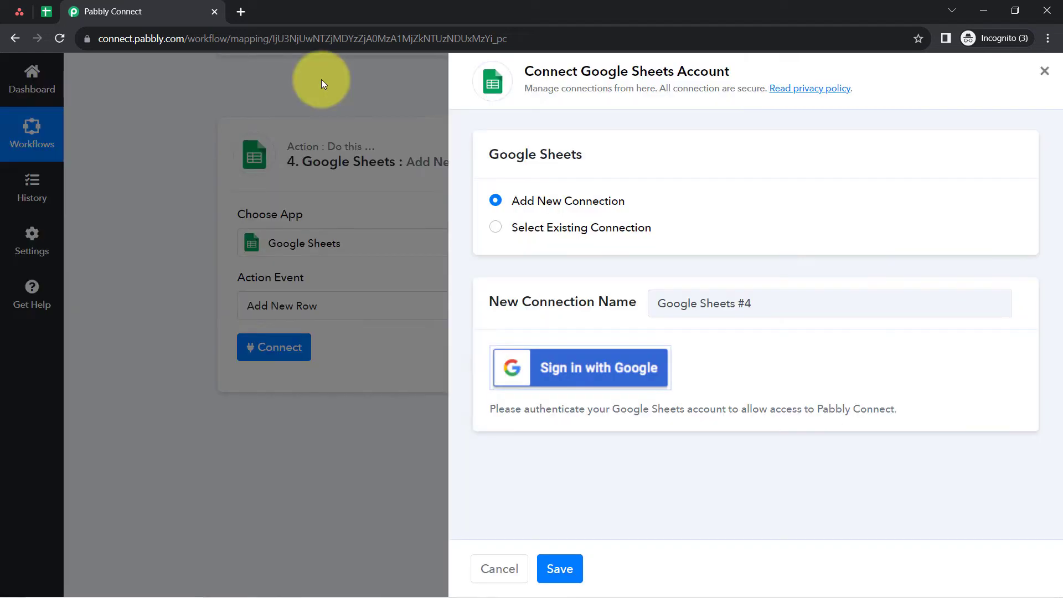
{"action": "left_click", "coordinate": [546, 10]}
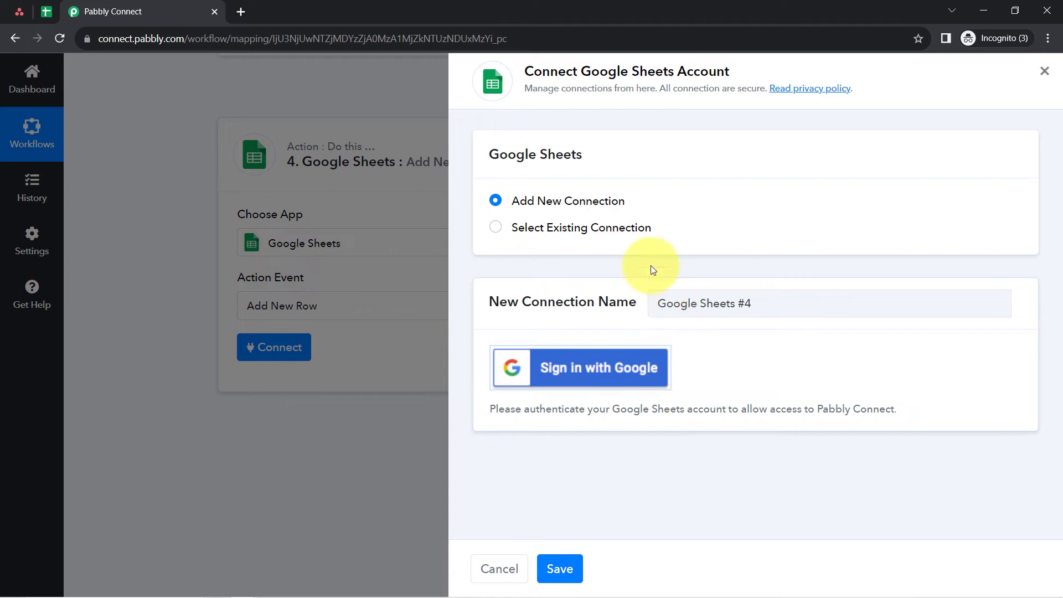
{"action": "left_click", "coordinate": [564, 225]}
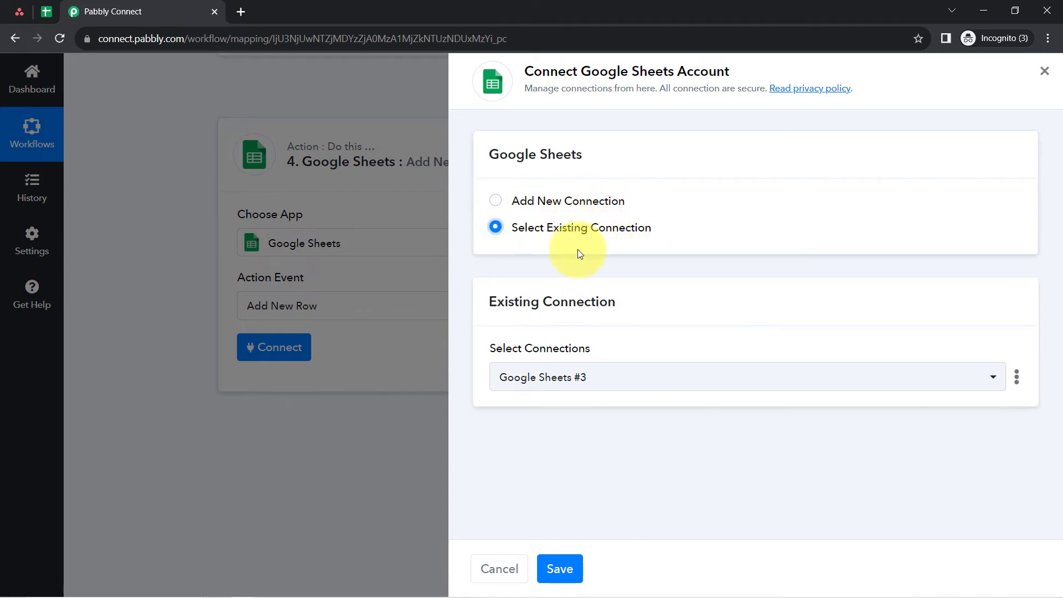
{"action": "left_click", "coordinate": [552, 578]}
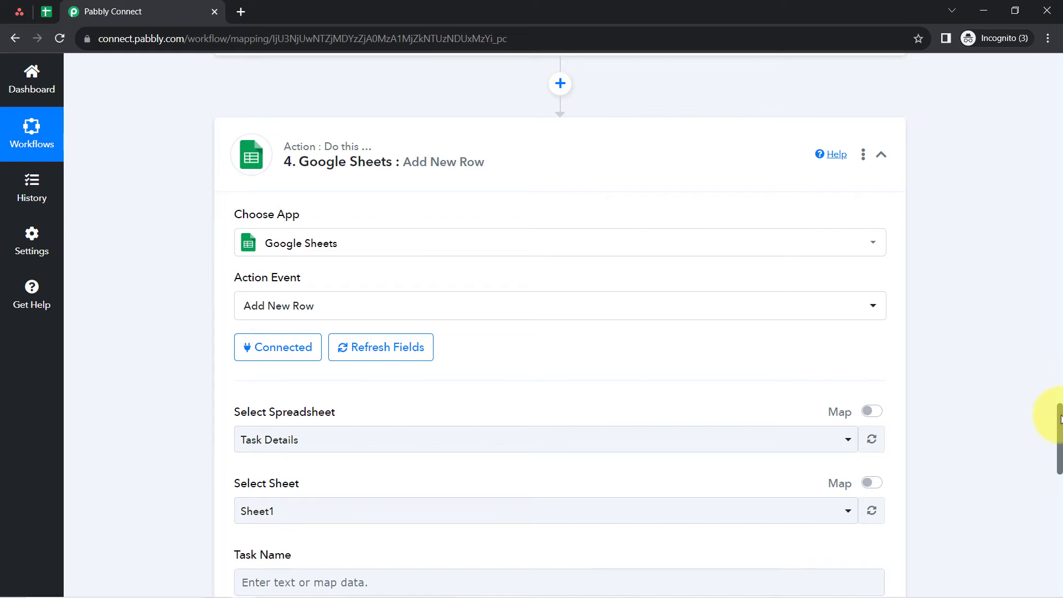
- Choose Task Details as the spreadsheet for the new row, checking its title in Google Sheets
{"action": "scroll", "coordinate": [1052, 424], "scroll_direction": "down", "scroll_amount": 2}
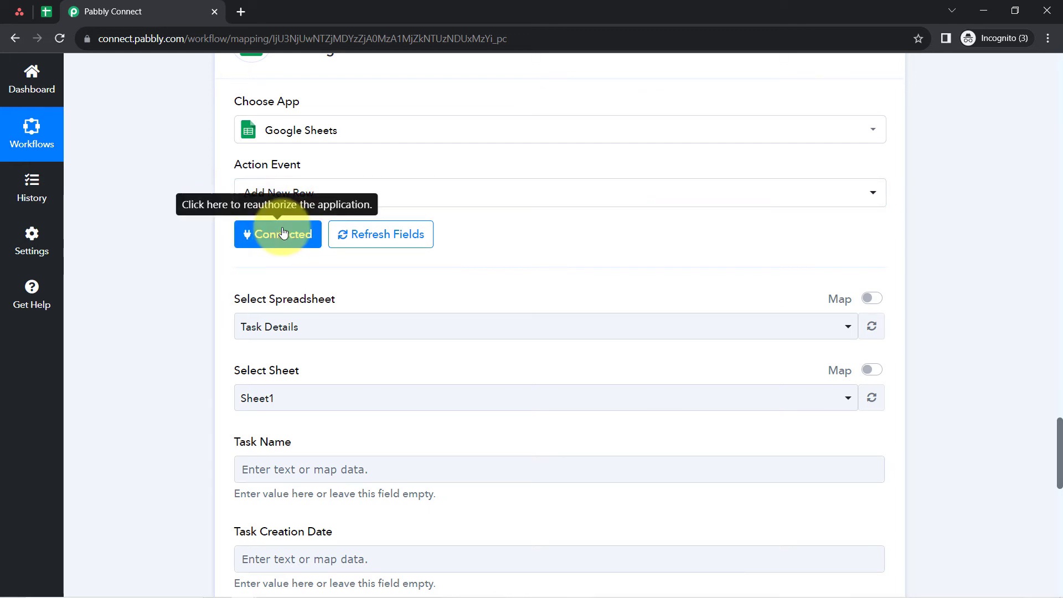
{"action": "left_click_drag", "start_coordinate": [318, 301], "coordinate": [338, 298]}
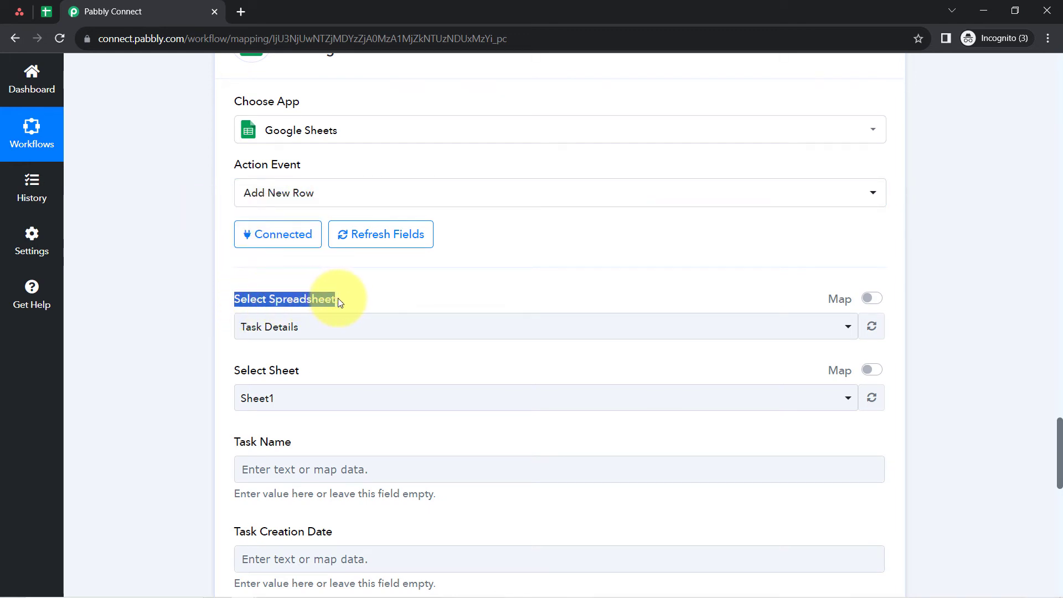
{"action": "left_click", "coordinate": [286, 326]}
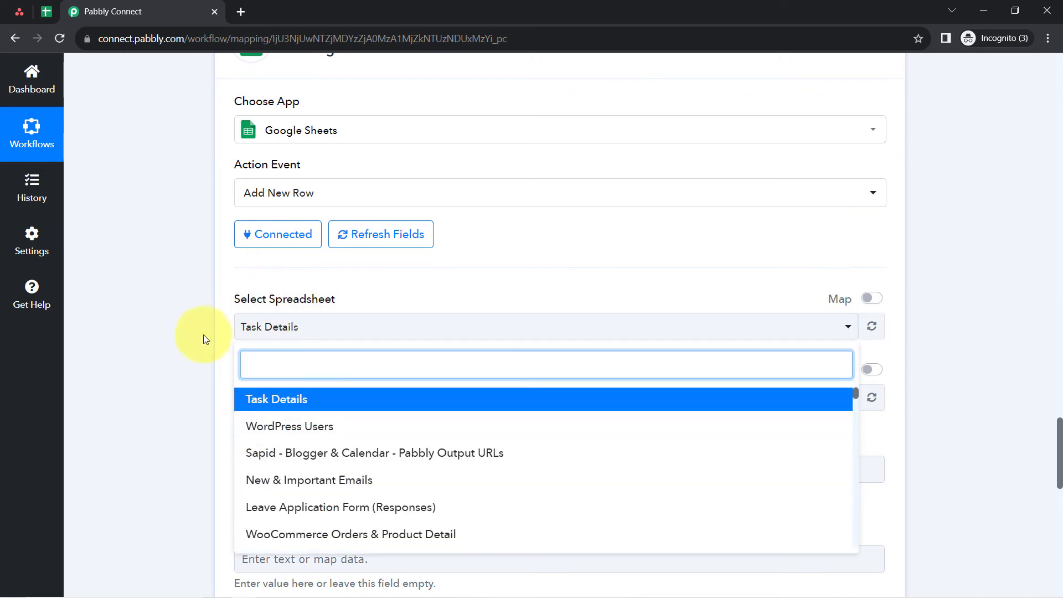
{"action": "scroll", "coordinate": [152, 258], "scroll_direction": "down", "scroll_amount": 4}
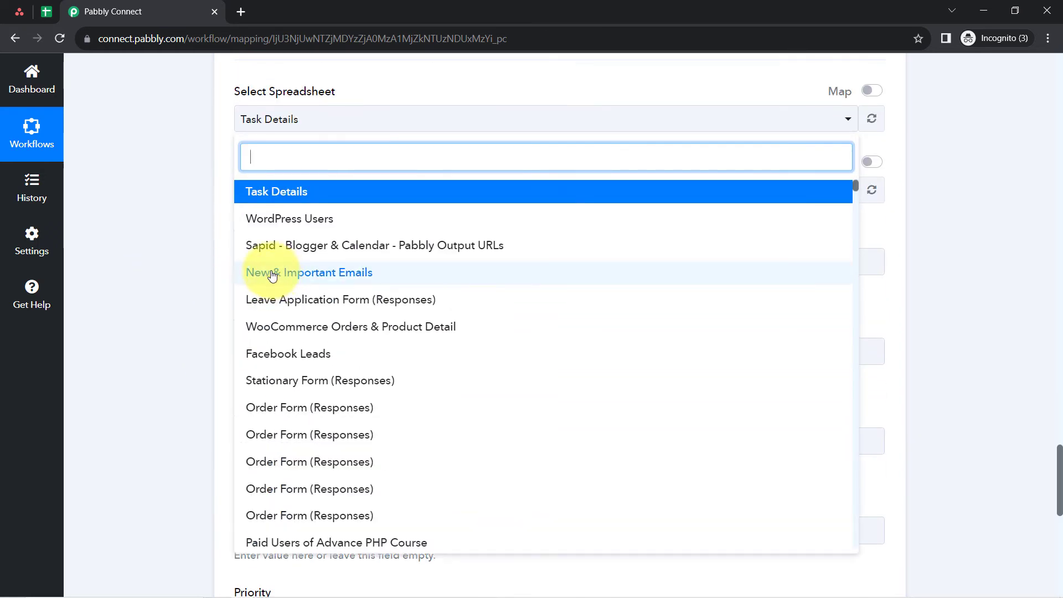
{"action": "left_click", "coordinate": [50, 13]}
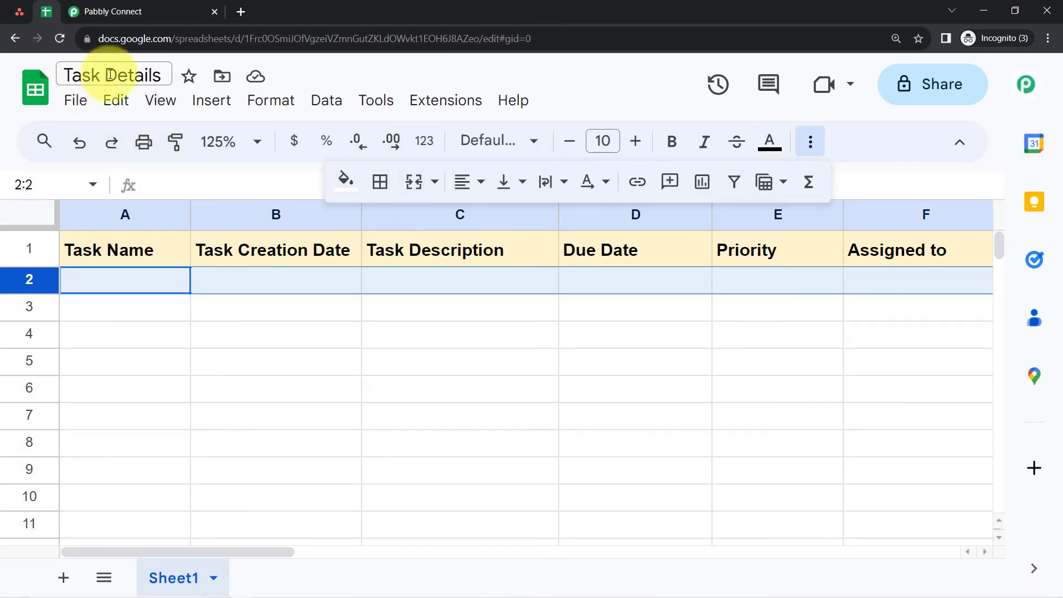
{"action": "left_click", "coordinate": [77, 11]}
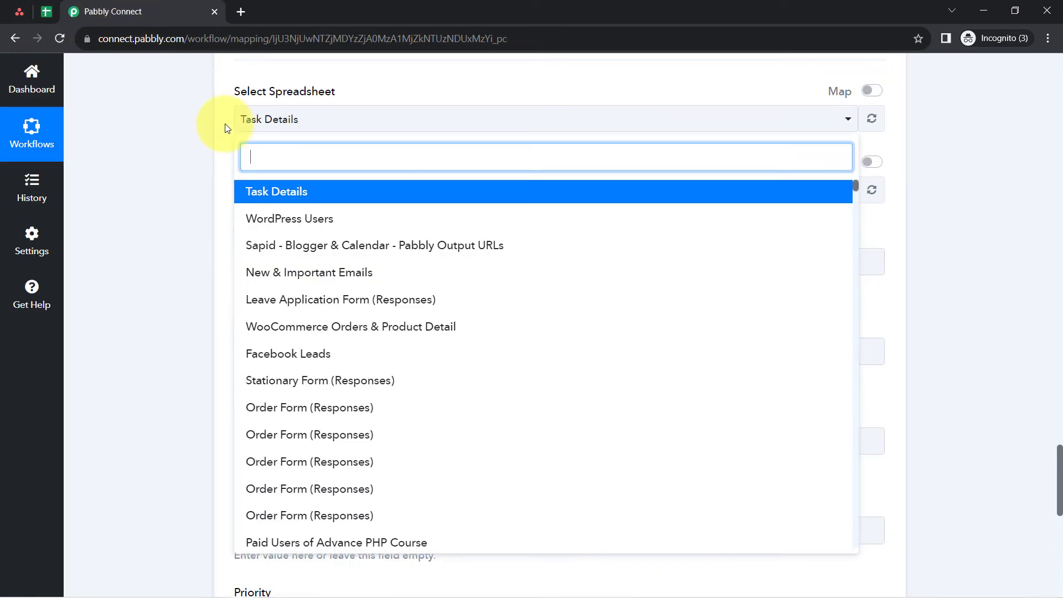
{"action": "left_click", "coordinate": [297, 192]}
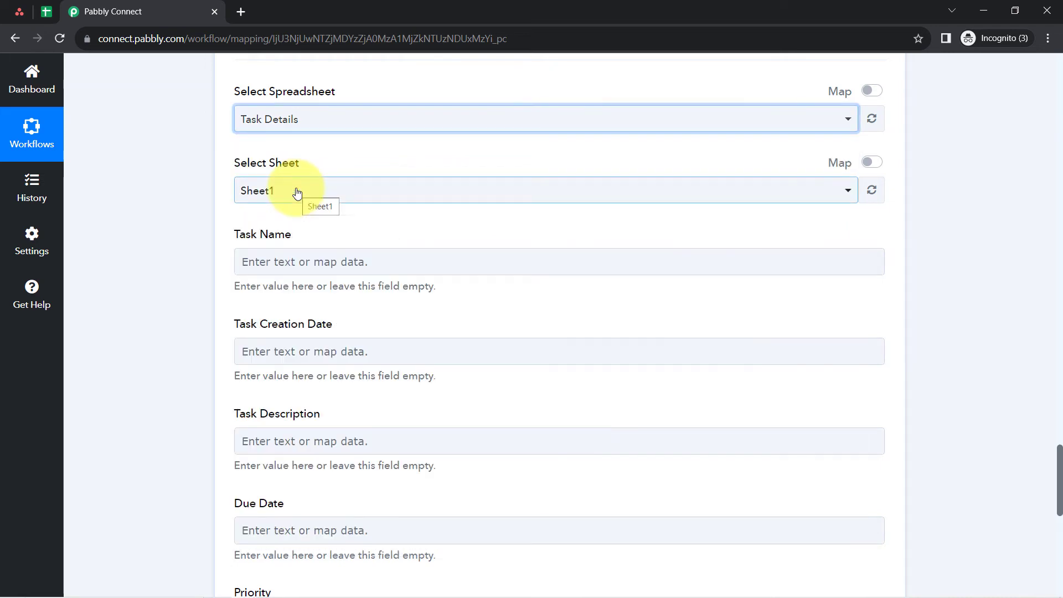
- Check the sheet name in the Task Details spreadsheet and keep Sheet1 as the target sheet
{"action": "left_click", "coordinate": [41, 12]}
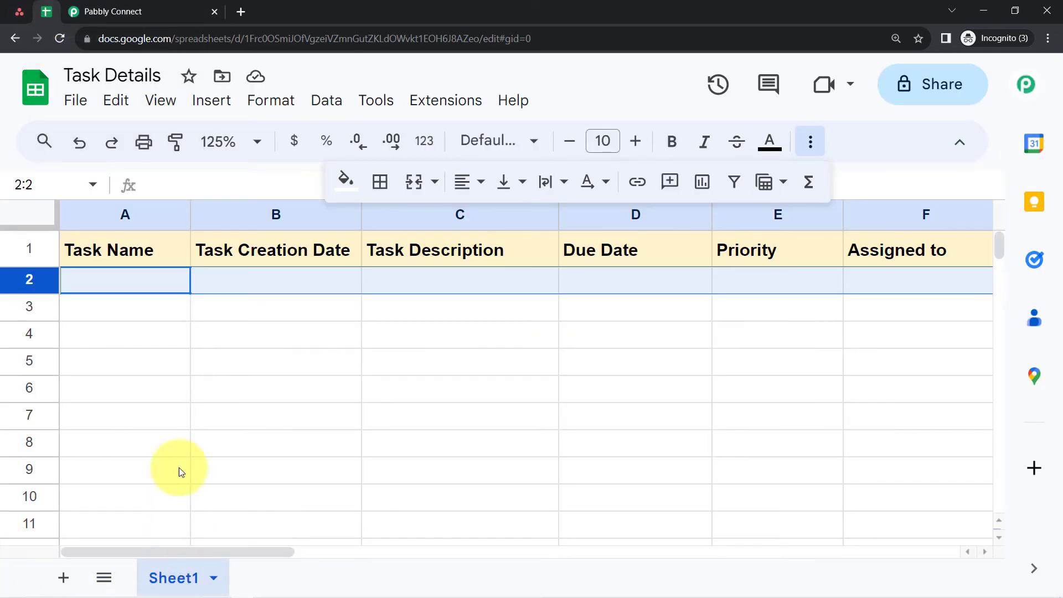
{"action": "left_click", "coordinate": [141, 11]}
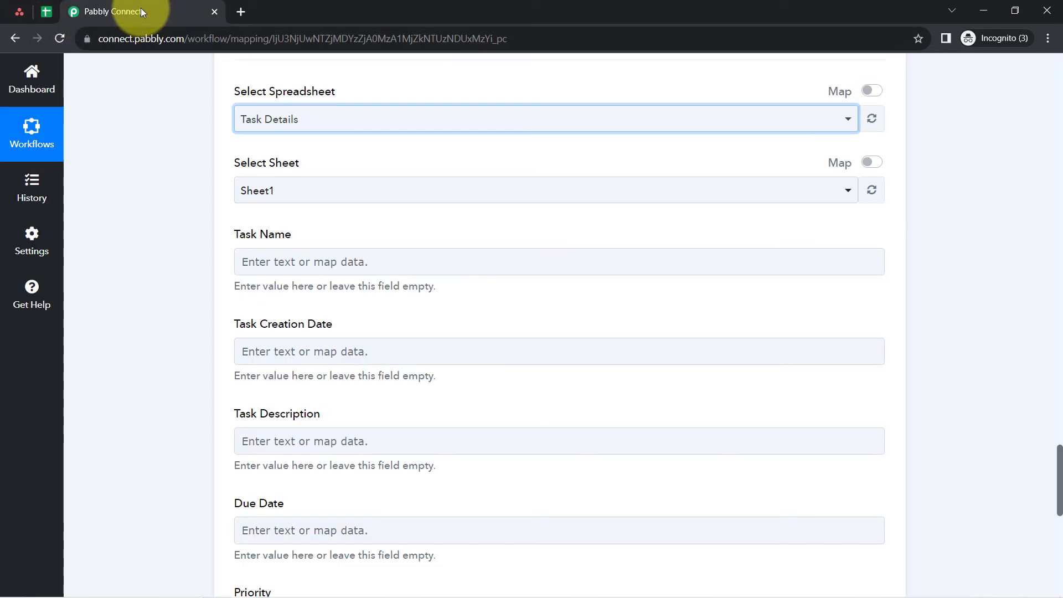
{"action": "left_click", "coordinate": [269, 191]}
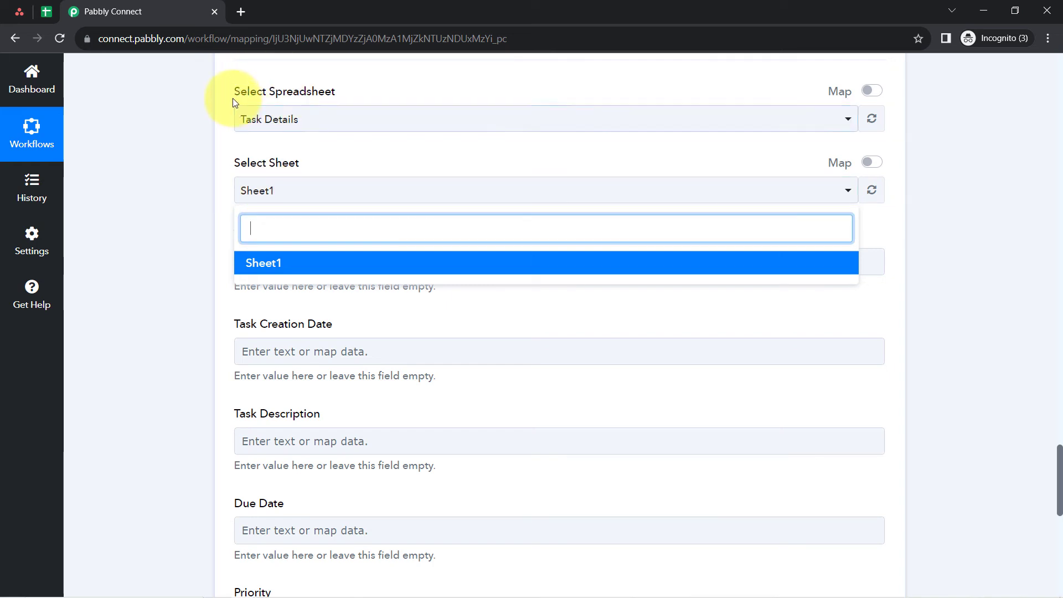
{"action": "left_click_drag", "start_coordinate": [234, 96], "coordinate": [283, 96]}
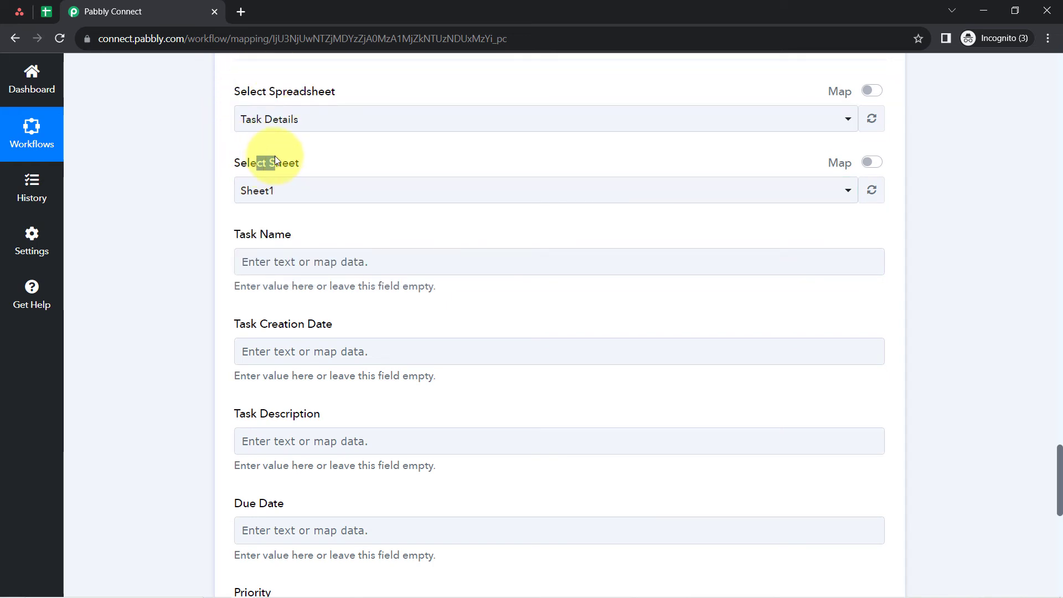
- Compare the spreadsheet's columns with the Google Sheets step's mapping fields from Task Name to Assigned To
{"action": "left_click", "coordinate": [44, 19]}
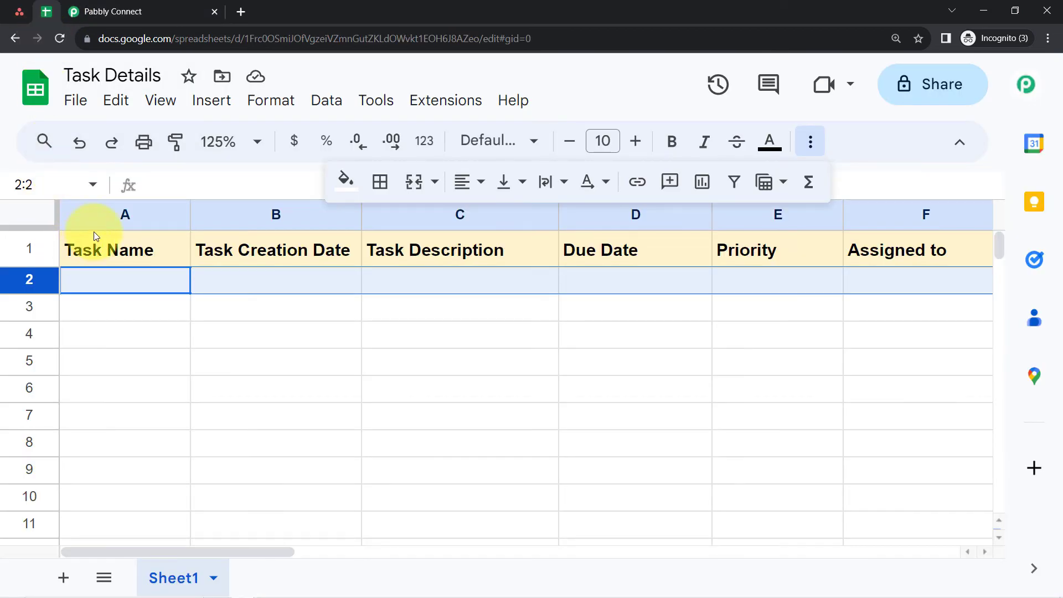
{"action": "left_click", "coordinate": [109, 213]}
{"action": "left_click", "coordinate": [238, 213]}
{"action": "left_click", "coordinate": [404, 213]}
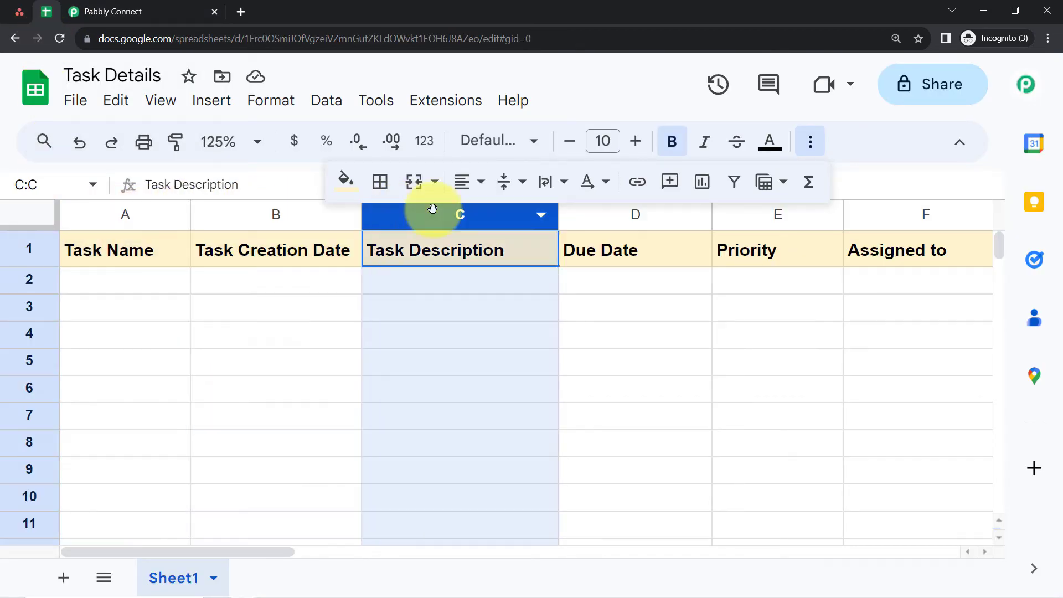
{"action": "left_click", "coordinate": [622, 216]}
{"action": "left_click", "coordinate": [166, 19]}
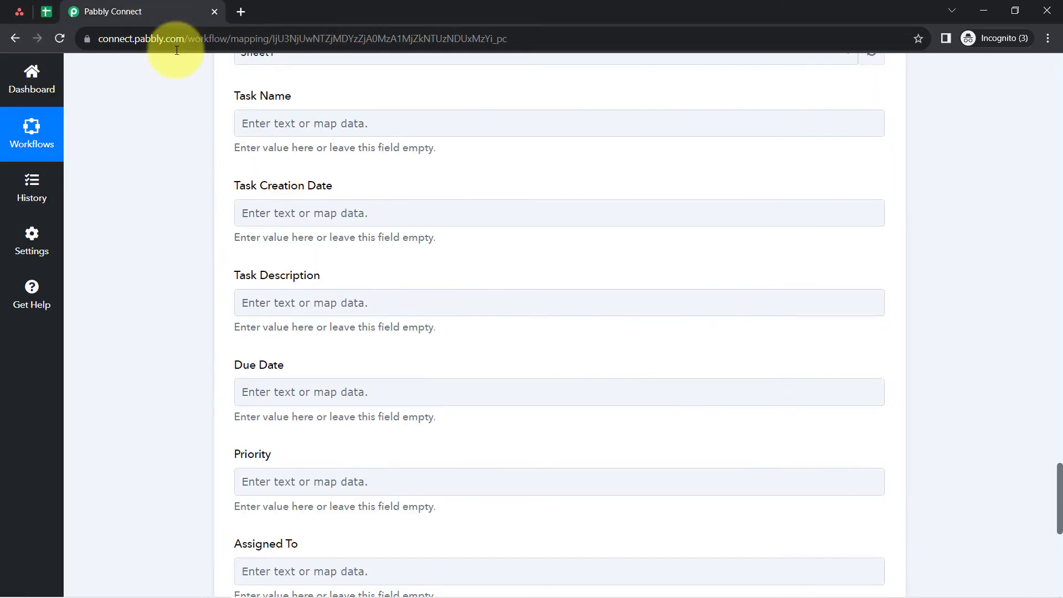
{"action": "scroll", "coordinate": [257, 122], "scroll_direction": "up", "scroll_amount": 3}
{"action": "left_click_drag", "start_coordinate": [238, 234], "coordinate": [321, 234]}
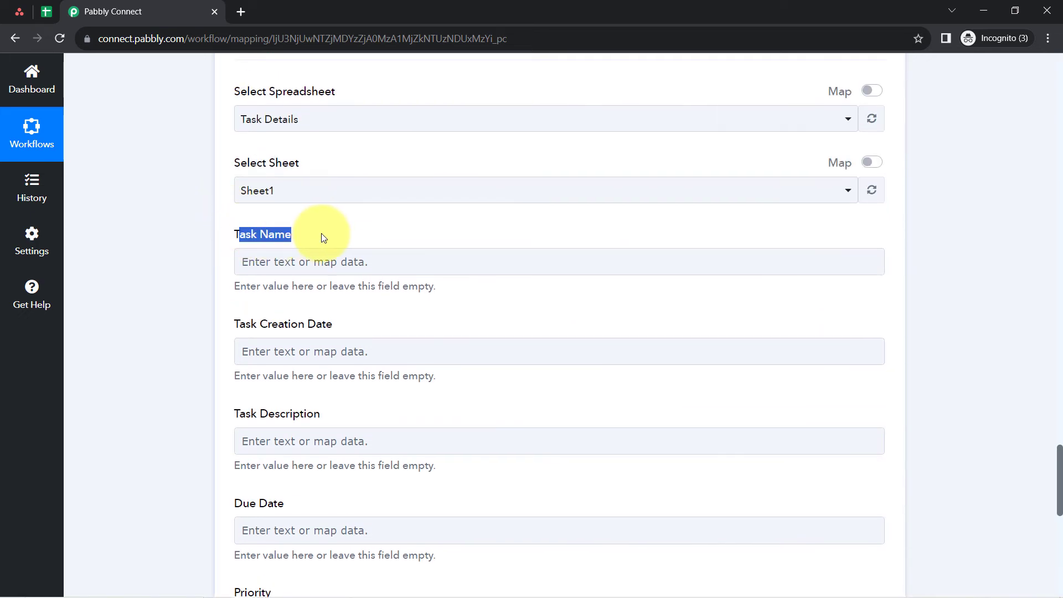
{"action": "left_click_drag", "start_coordinate": [251, 324], "coordinate": [294, 325]}
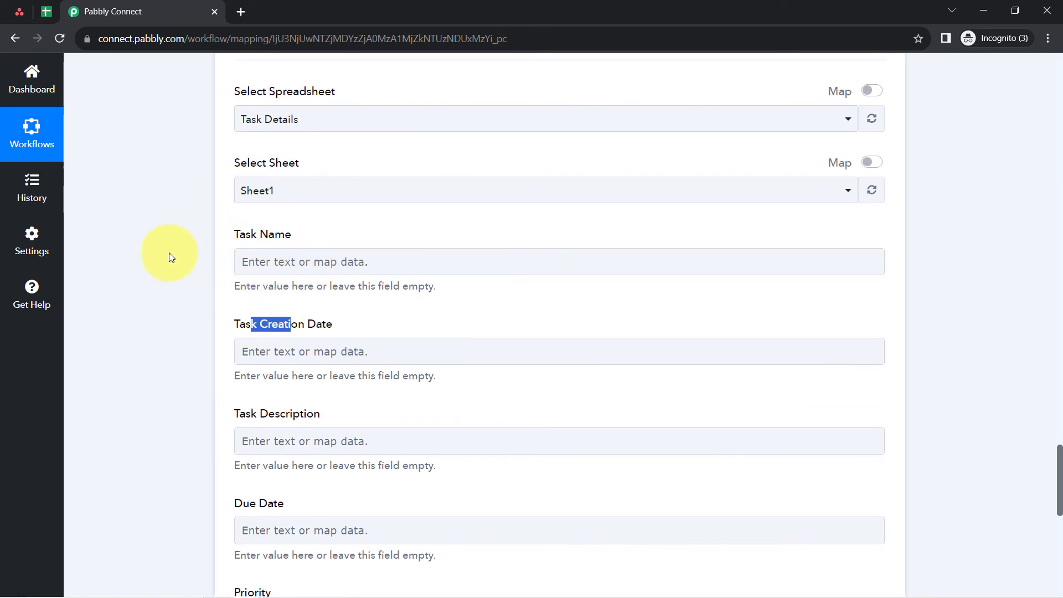
{"action": "scroll", "coordinate": [168, 253], "scroll_direction": "down", "scroll_amount": 3}
{"action": "left_click", "coordinate": [246, 98]}
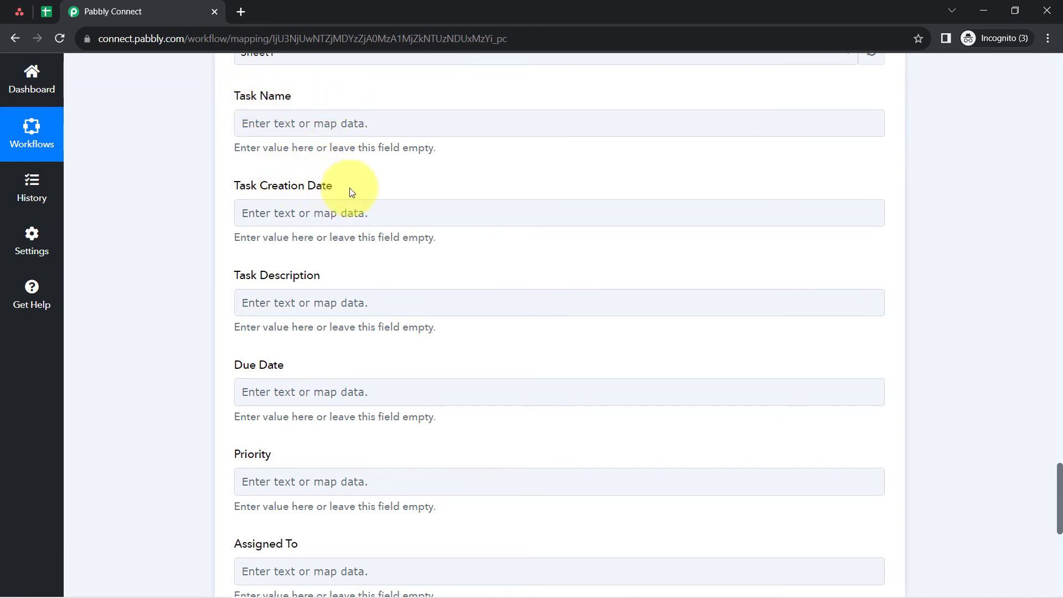
{"action": "scroll", "coordinate": [270, 351], "scroll_direction": "down", "scroll_amount": 1}
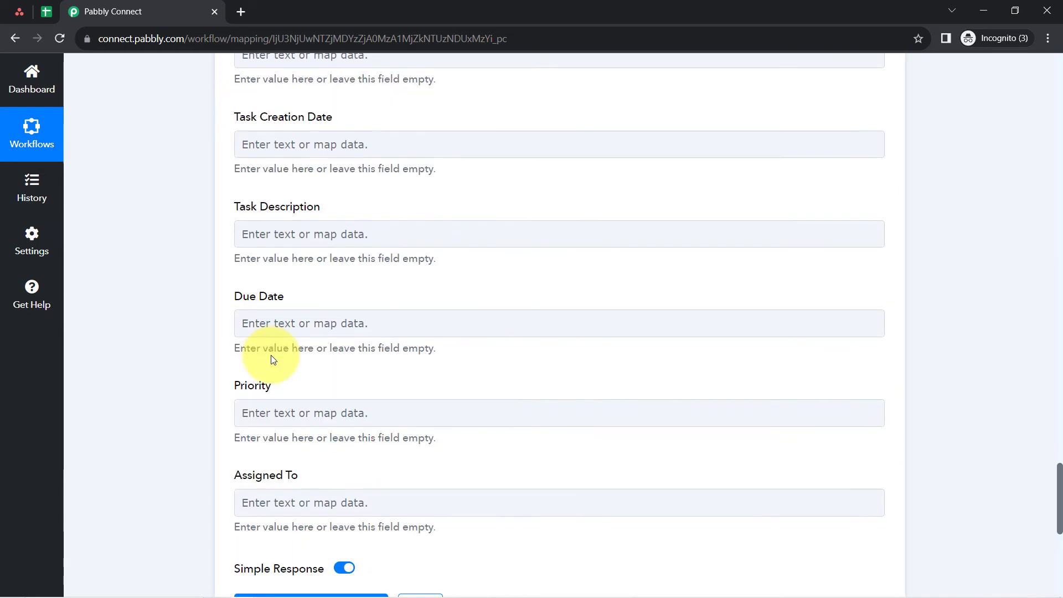
{"action": "scroll", "coordinate": [234, 384], "scroll_direction": "up", "scroll_amount": 2}
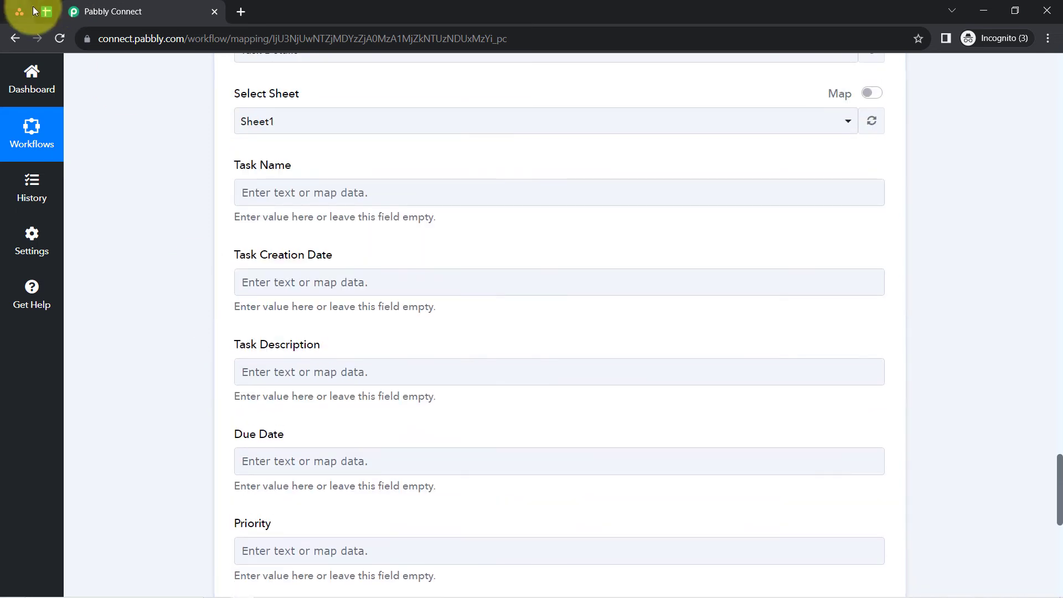
- Review the Task Name, Task Creation Date and Task Description headers in the spreadsheet and return to the workflow
{"action": "left_click", "coordinate": [46, 11]}
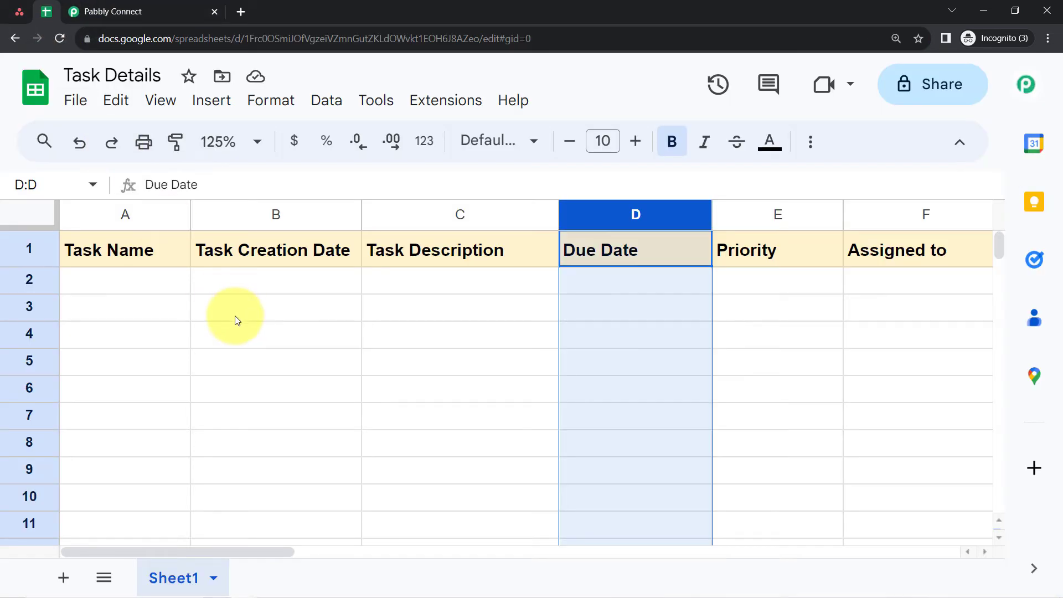
{"action": "left_click", "coordinate": [235, 316]}
{"action": "left_click", "coordinate": [129, 248]}
{"action": "left_click", "coordinate": [298, 246]}
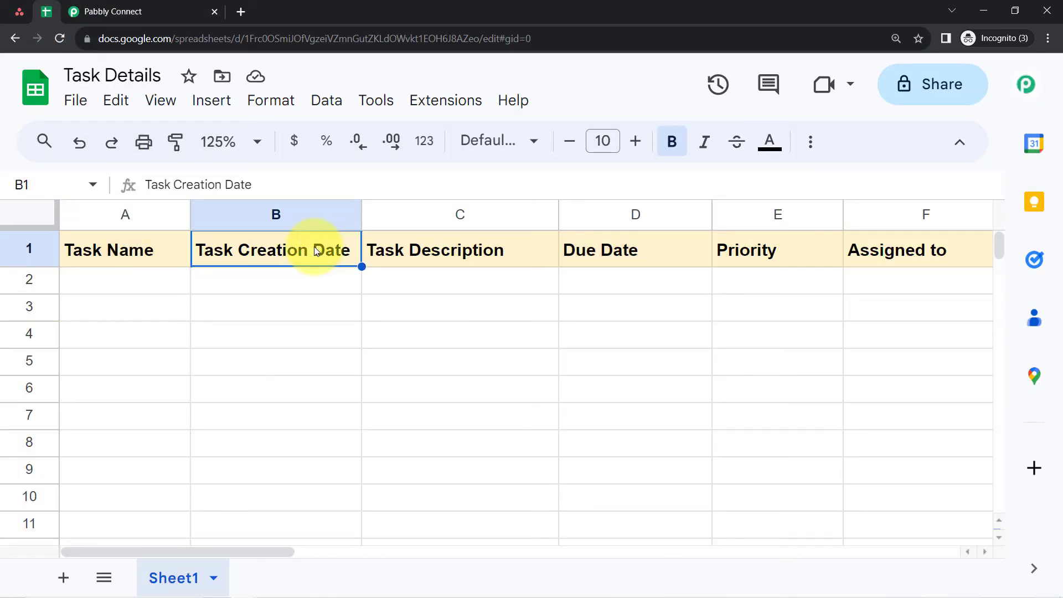
{"action": "left_click", "coordinate": [438, 253]}
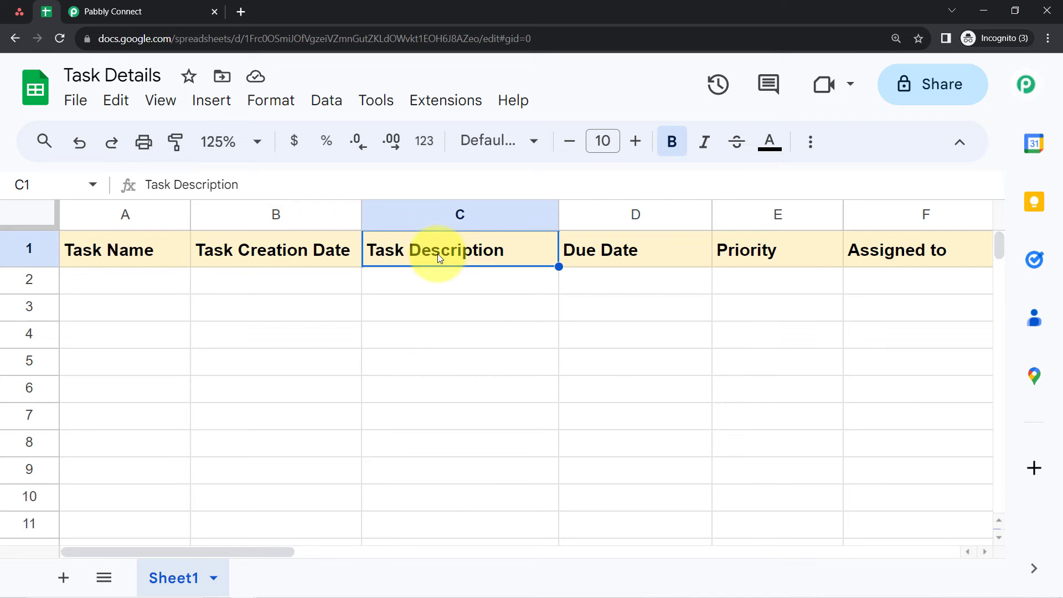
{"action": "left_click", "coordinate": [798, 301]}
{"action": "left_click", "coordinate": [160, 11]}
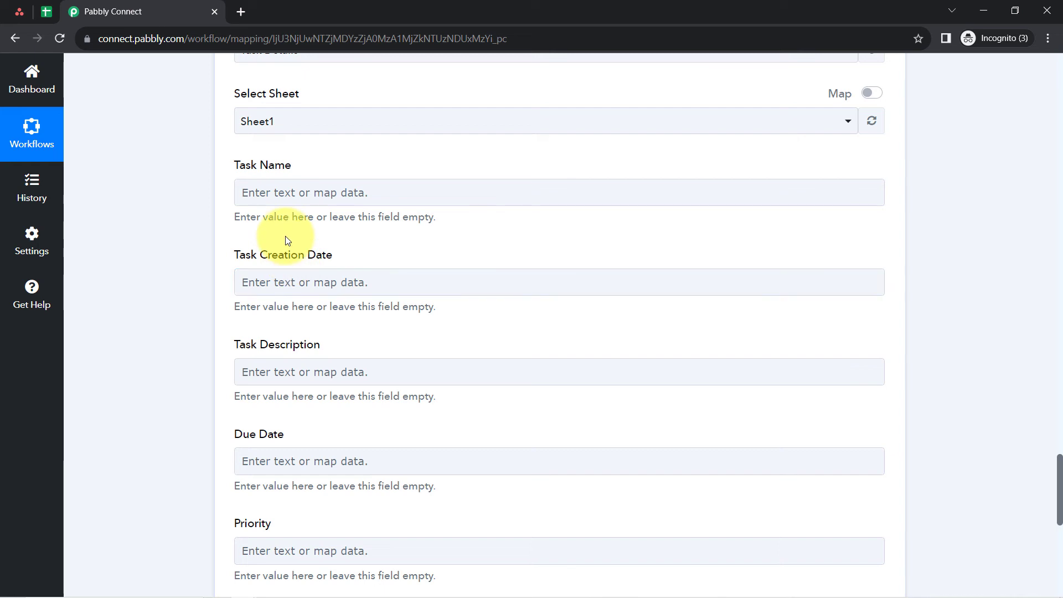
- Map the Task Name field to Data Name, Prepare top 100 Application List, from the Asana Get a Task step
{"action": "left_click", "coordinate": [278, 197]}
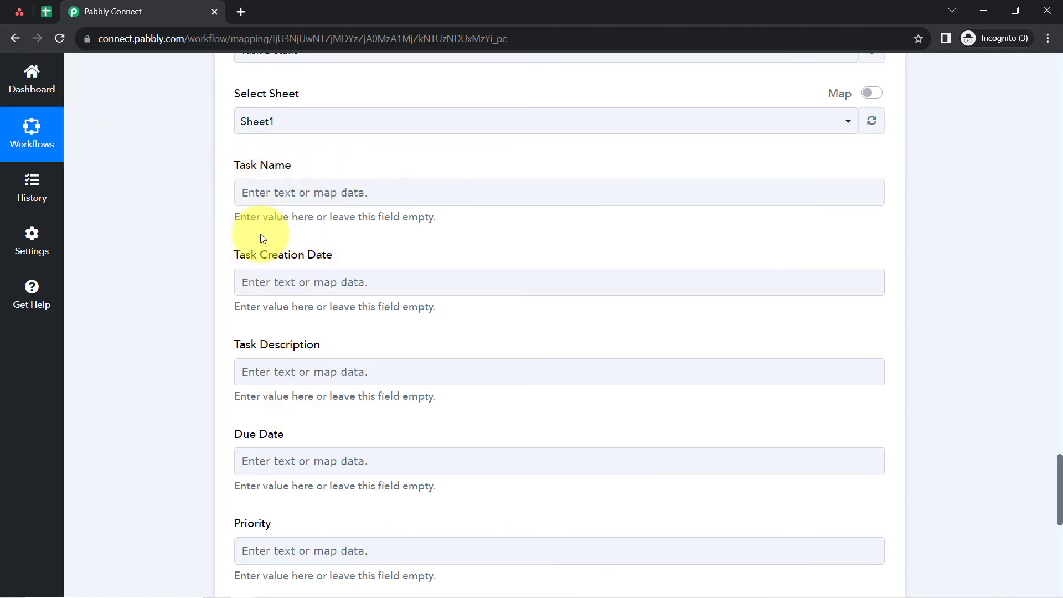
{"action": "scroll", "coordinate": [227, 278], "scroll_direction": "up", "scroll_amount": 8}
{"action": "scroll", "coordinate": [184, 312], "scroll_direction": "up", "scroll_amount": 8}
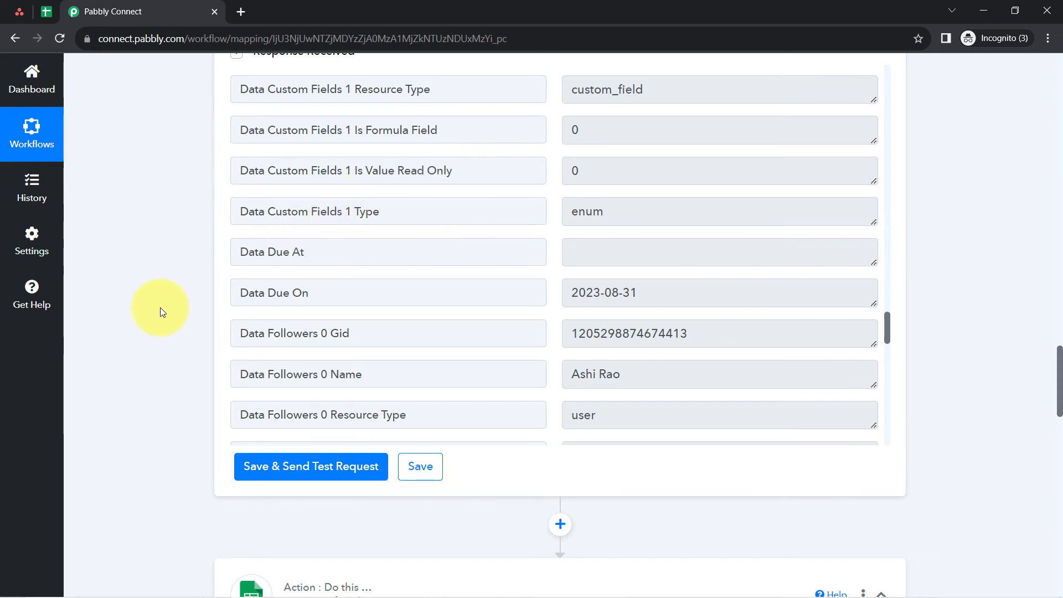
{"action": "scroll", "coordinate": [158, 304], "scroll_direction": "down", "scroll_amount": 13}
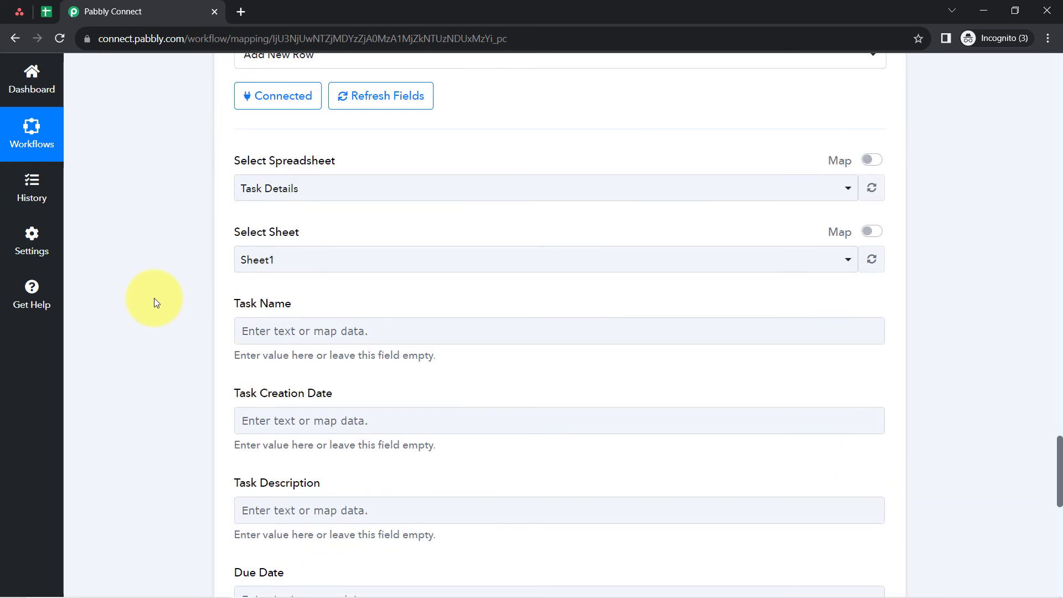
{"action": "scroll", "coordinate": [154, 302], "scroll_direction": "down", "scroll_amount": 3}
{"action": "left_click", "coordinate": [251, 194]}
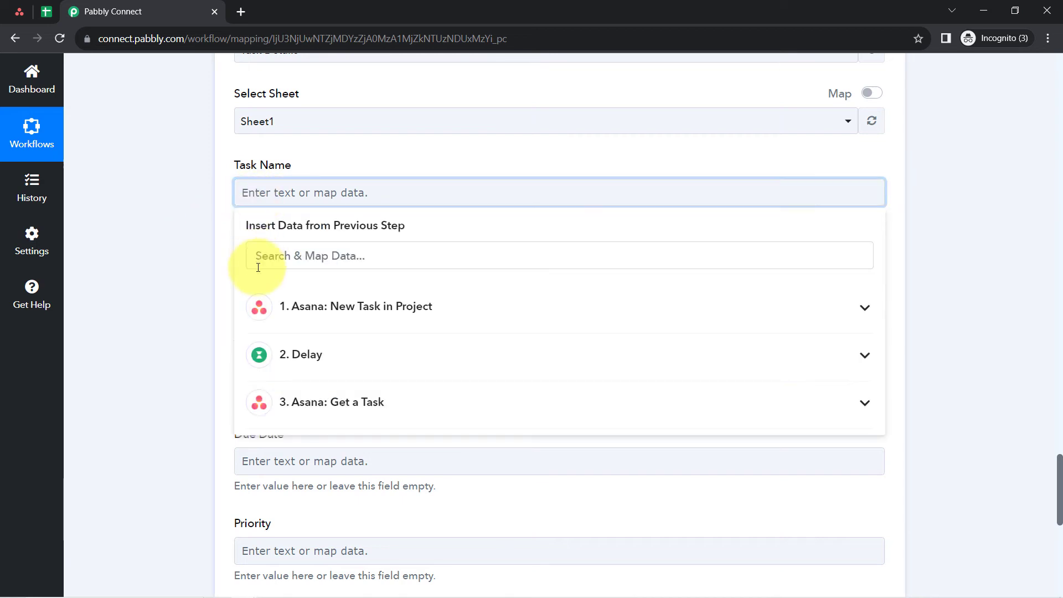
{"action": "left_click", "coordinate": [346, 405]}
{"action": "left_click", "coordinate": [345, 405]}
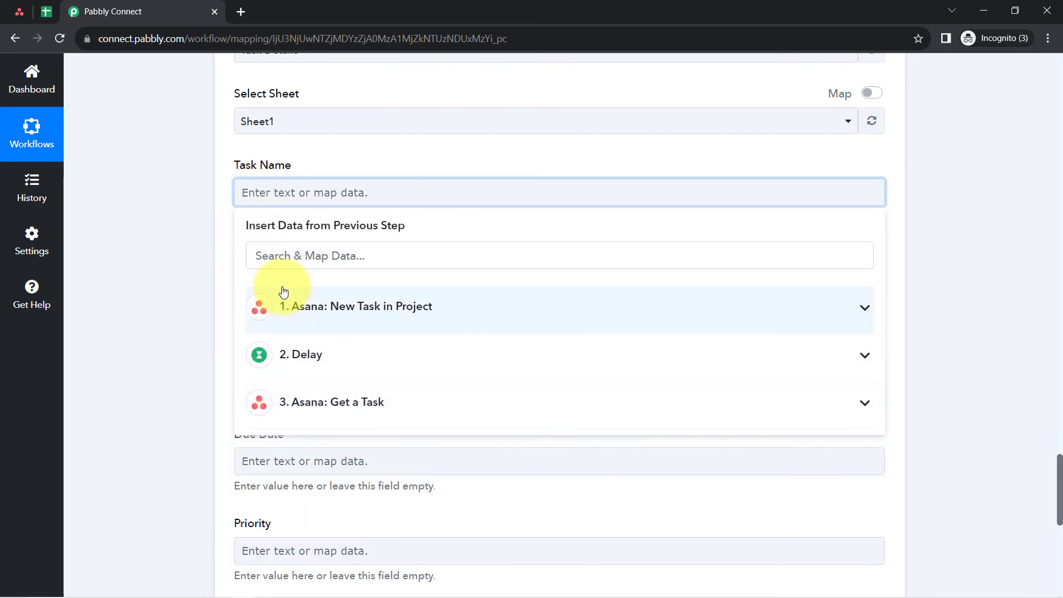
{"action": "left_click", "coordinate": [264, 246]}
{"action": "type", "text": "prep"}
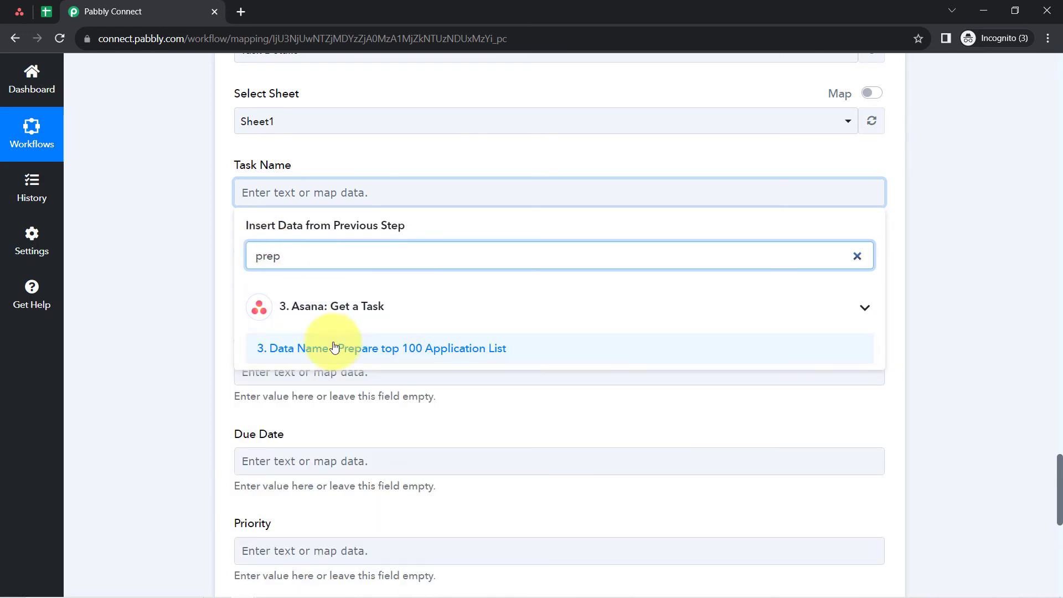
{"action": "left_click", "coordinate": [348, 359]}
{"action": "left_click", "coordinate": [216, 268]}
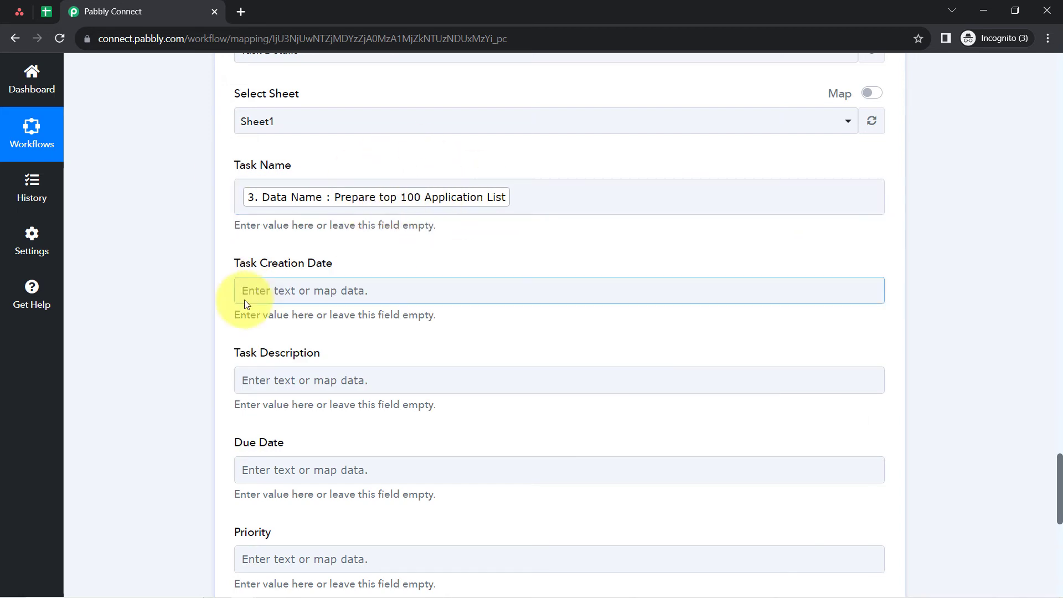
- Map the Task Creation Date field to Res2 Data Created At from the Asana New Task in Project step
{"action": "left_click", "coordinate": [255, 290]}
{"action": "scroll", "coordinate": [185, 280], "scroll_direction": "down", "scroll_amount": 1}
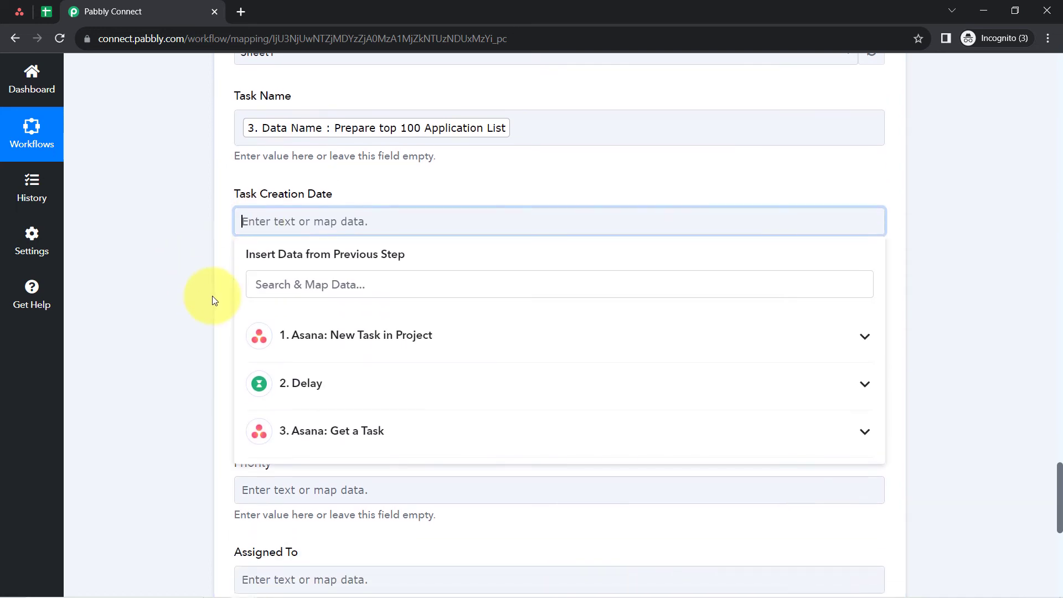
{"action": "left_click", "coordinate": [295, 284]}
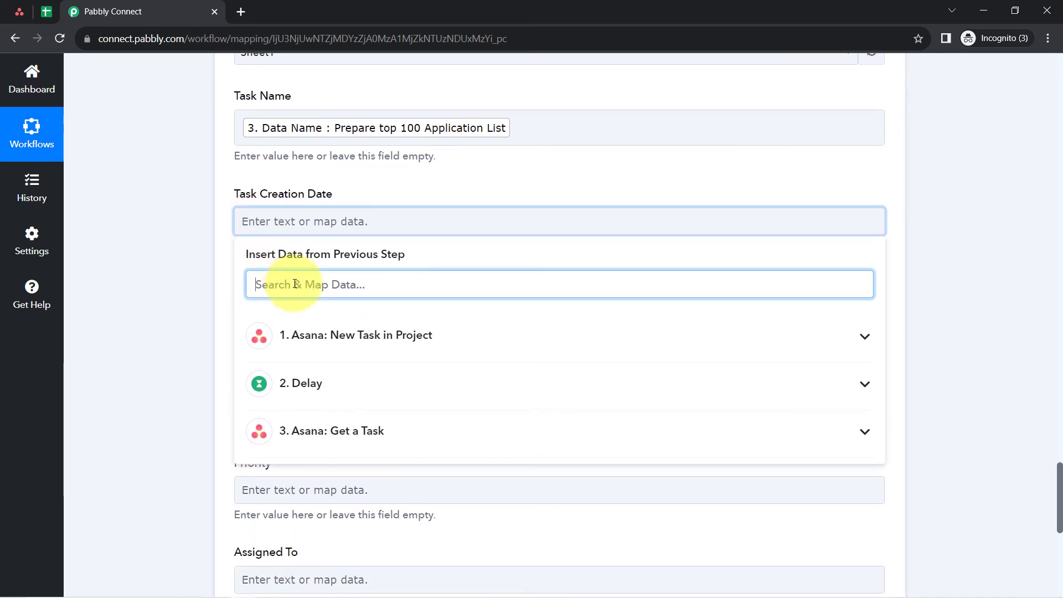
{"action": "type", "text": "creat"}
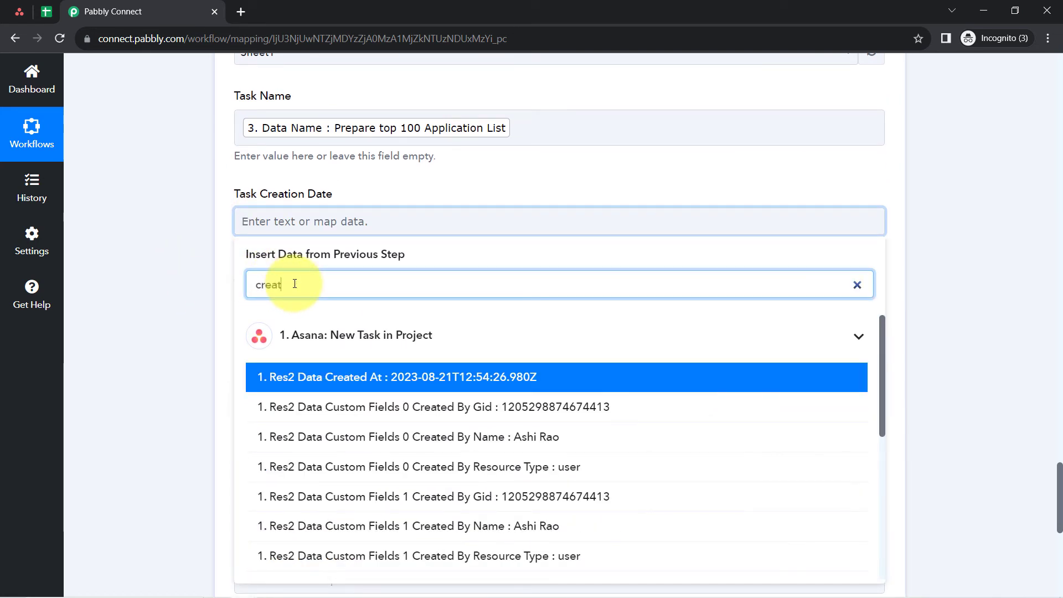
{"action": "left_click", "coordinate": [404, 386]}
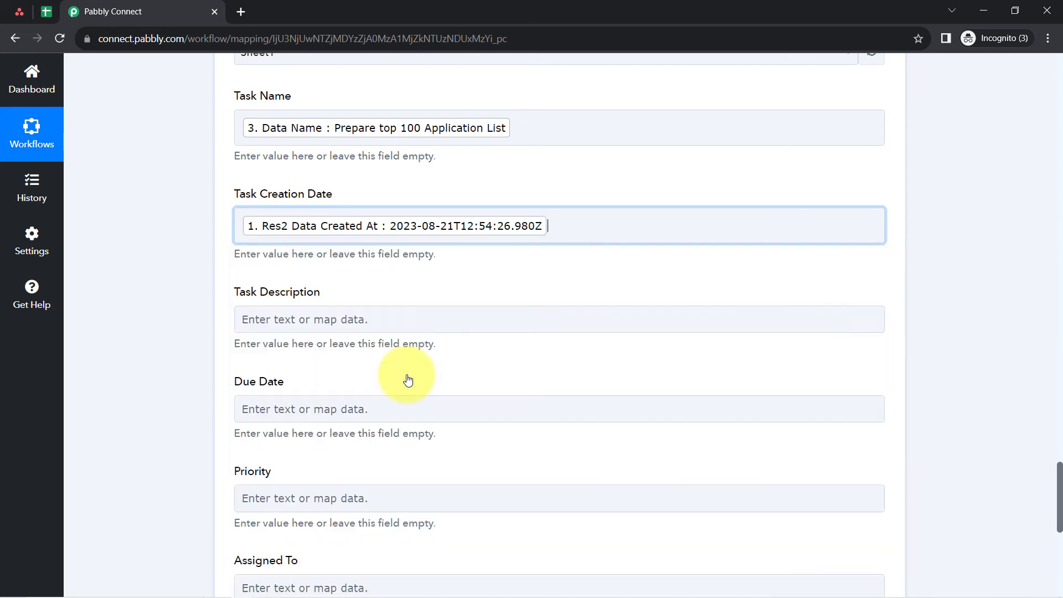
{"action": "left_click", "coordinate": [221, 256]}
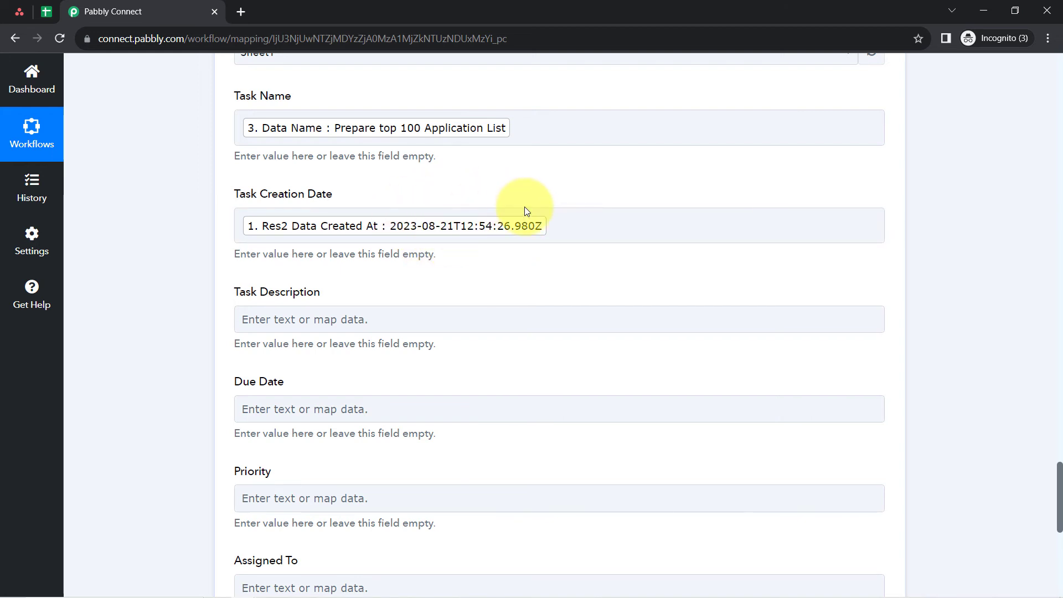
- Review the mapped creation date's format and the point before the Google Sheets step where another action could be inserted
{"action": "scroll", "coordinate": [534, 282], "scroll_direction": "up", "scroll_amount": 10}
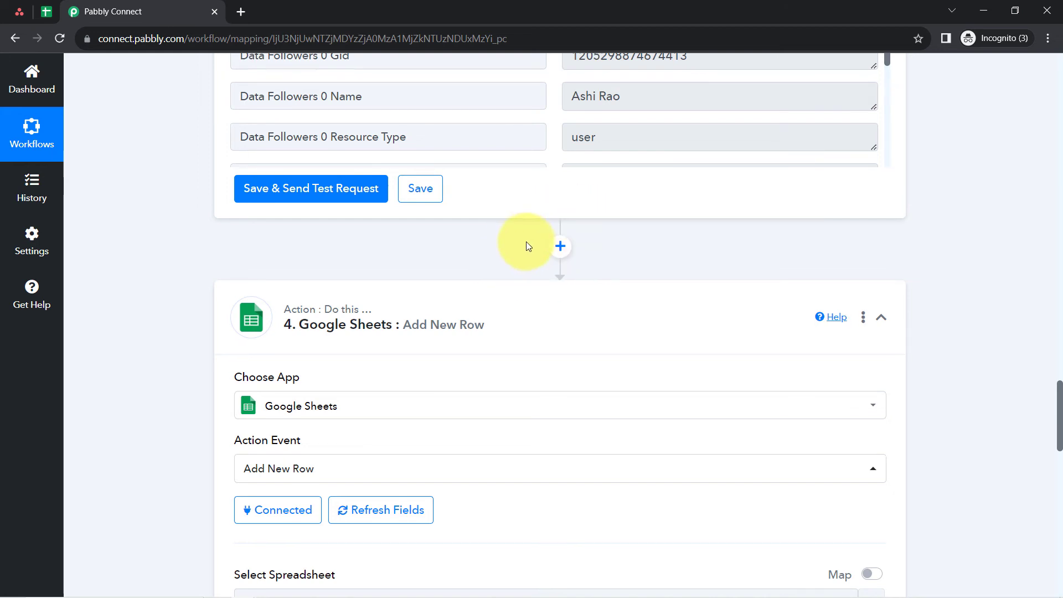
{"action": "scroll", "coordinate": [524, 244], "scroll_direction": "down", "scroll_amount": 6}
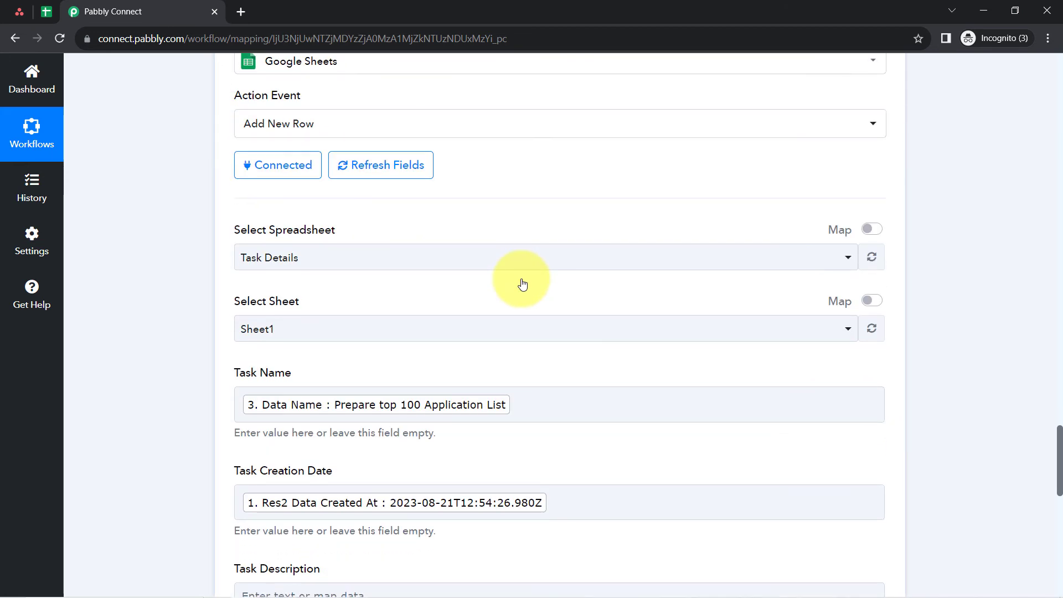
{"action": "scroll", "coordinate": [524, 284], "scroll_direction": "down", "scroll_amount": 1}
{"action": "scroll", "coordinate": [451, 349], "scroll_direction": "down", "scroll_amount": 2}
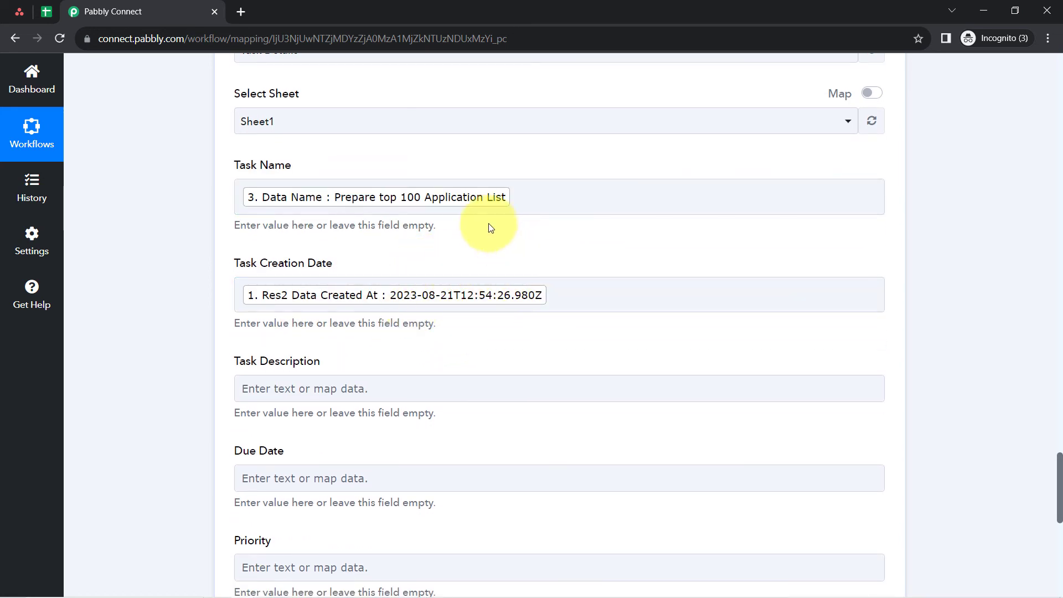
{"action": "left_click", "coordinate": [436, 292]}
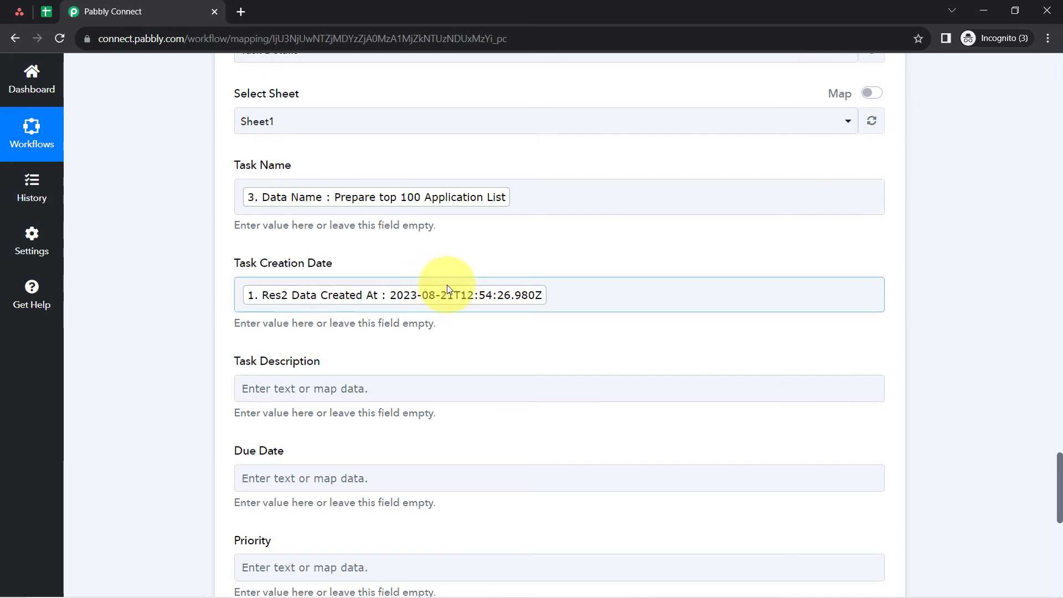
{"action": "scroll", "coordinate": [448, 287], "scroll_direction": "up", "scroll_amount": 5}
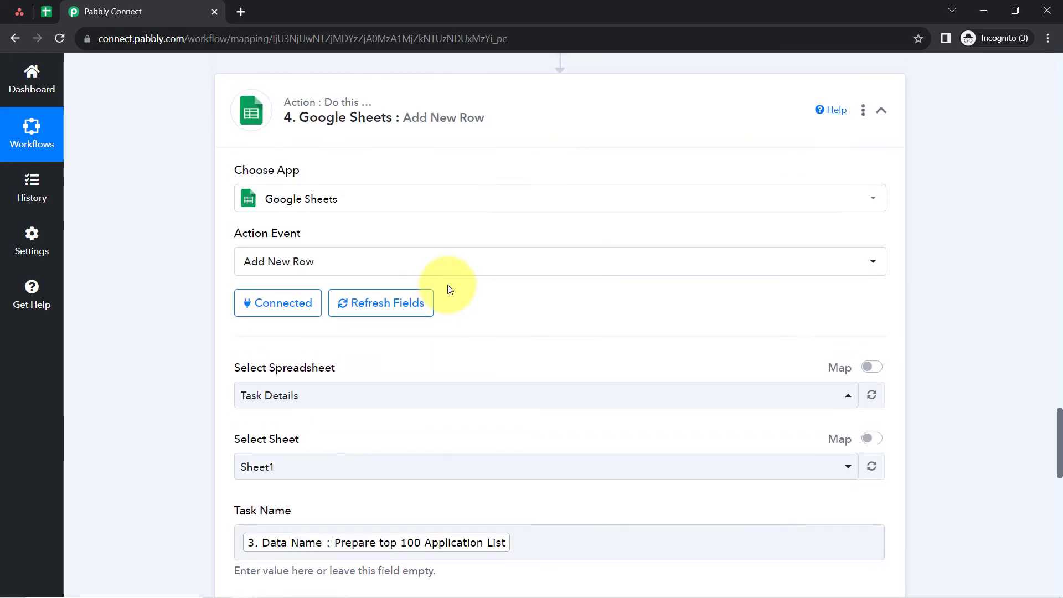
{"action": "scroll", "coordinate": [448, 287], "scroll_direction": "up", "scroll_amount": 2}
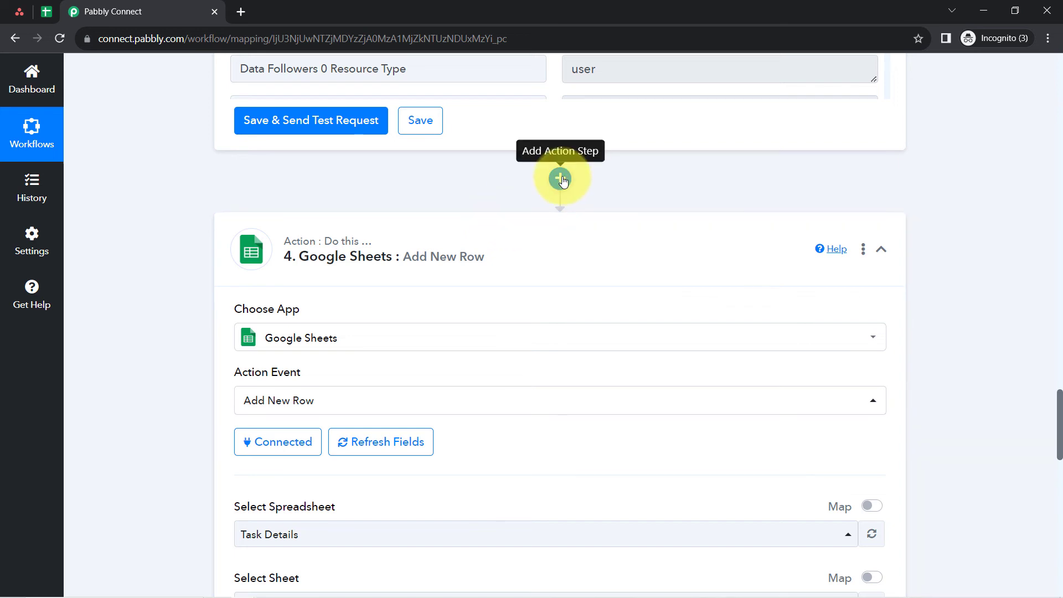
{"action": "scroll", "coordinate": [422, 335], "scroll_direction": "down", "scroll_amount": 8}
{"action": "left_click", "coordinate": [457, 233]}
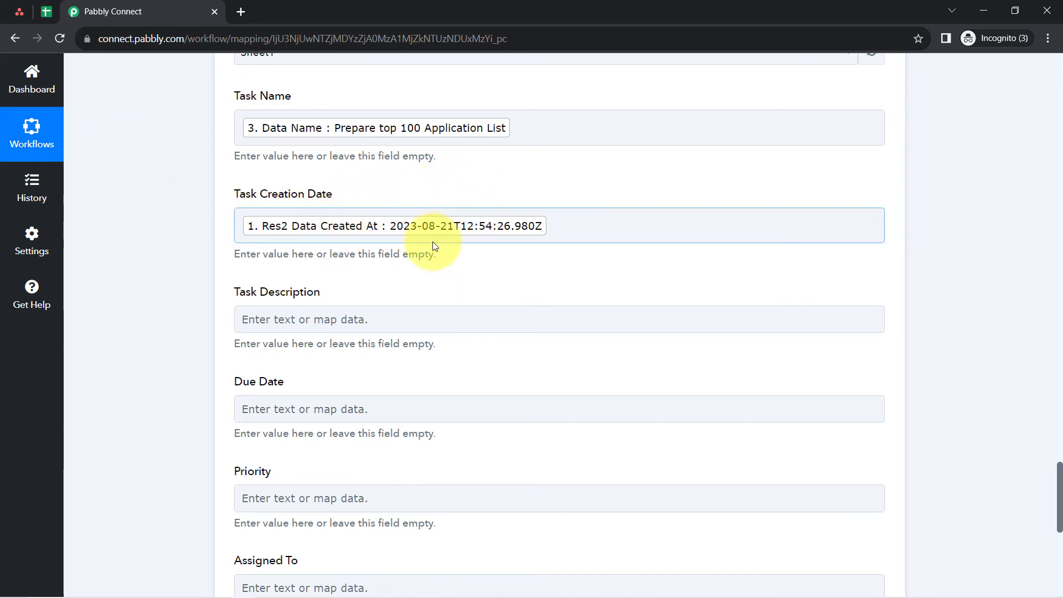
{"action": "left_click", "coordinate": [478, 173]}
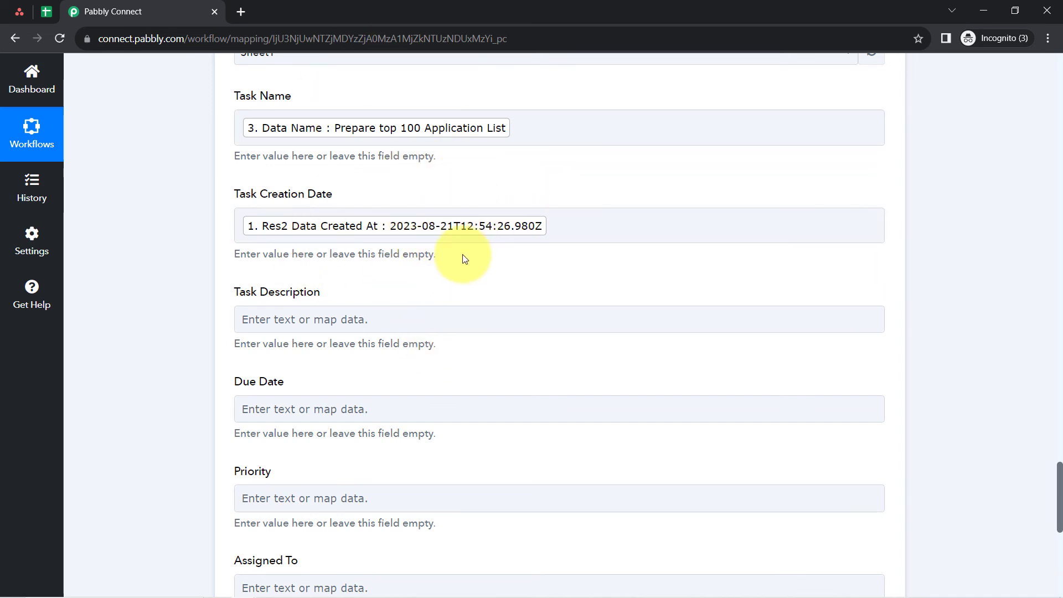
- Map the Task Description field to Data Notes from the Asana Get a Task step
{"action": "left_click_drag", "start_coordinate": [240, 302], "coordinate": [273, 303]}
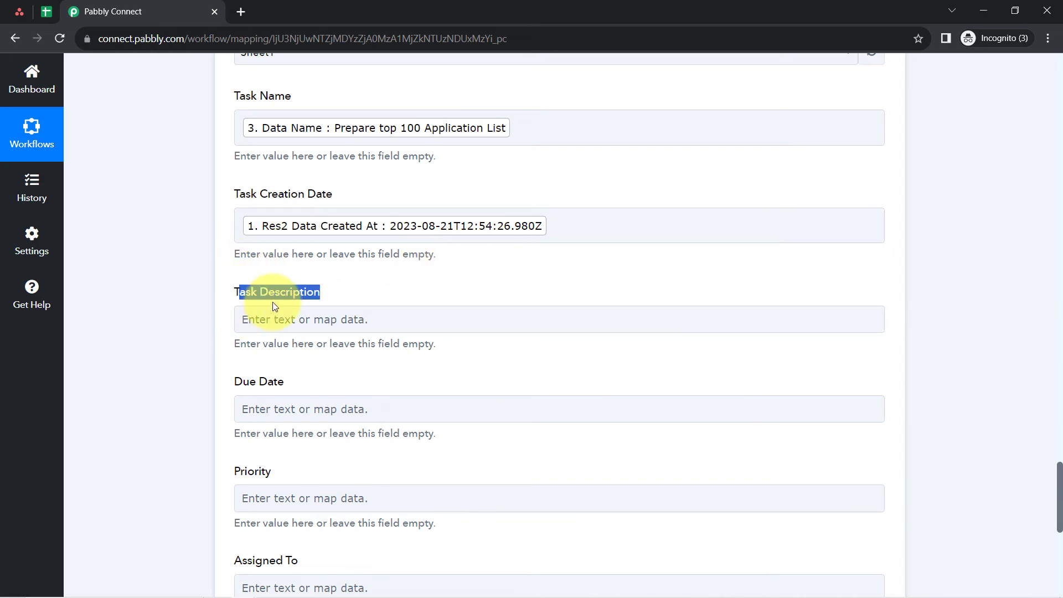
{"action": "left_click", "coordinate": [259, 320]}
{"action": "left_click", "coordinate": [268, 384]}
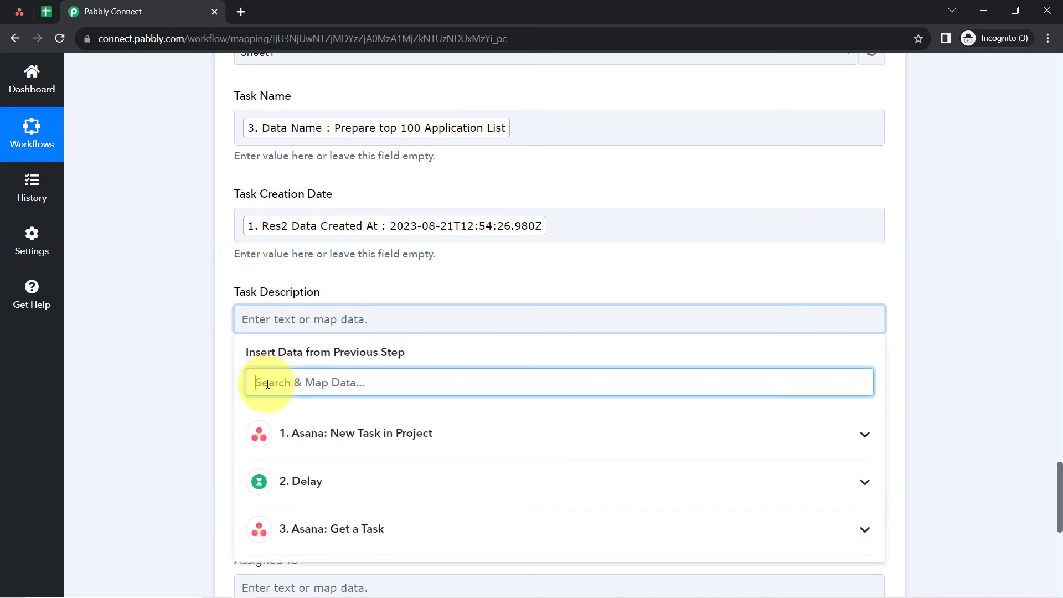
{"action": "type", "text": "desc"}
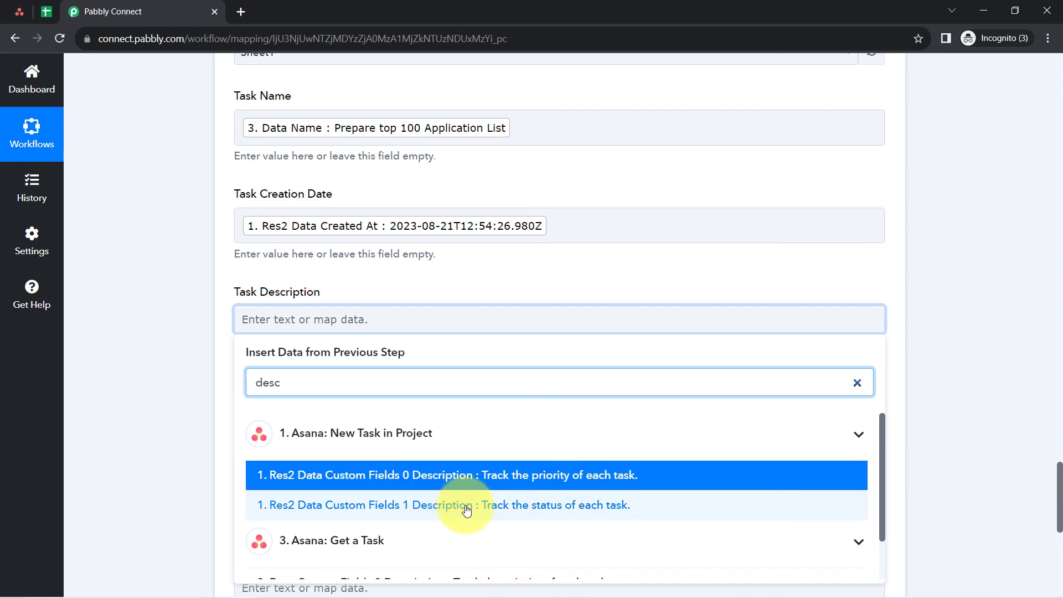
{"action": "scroll", "coordinate": [309, 380], "scroll_direction": "down", "scroll_amount": 5}
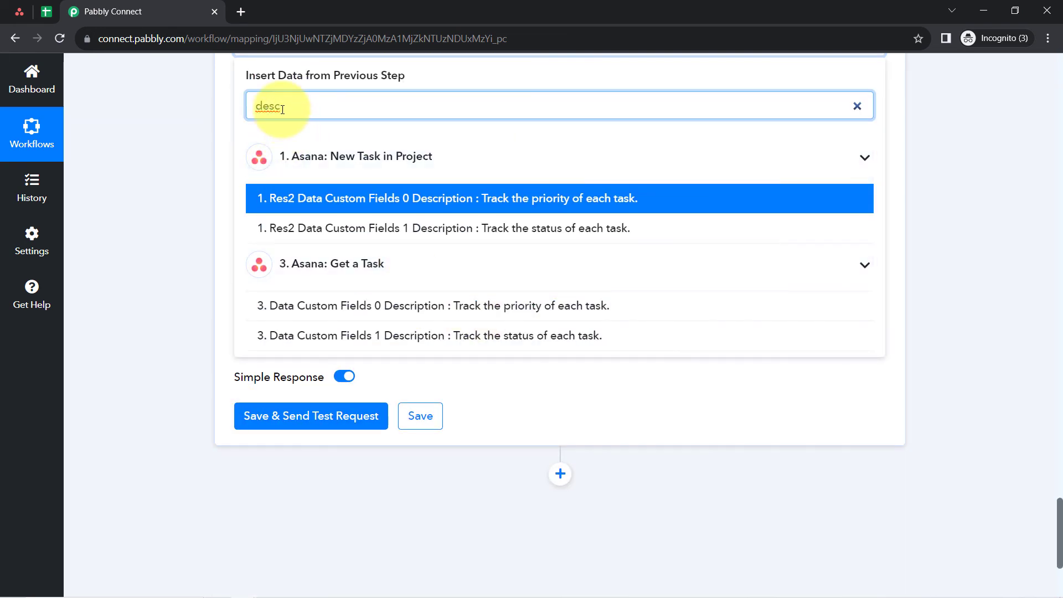
{"action": "key", "text": "BackSpace"}
{"action": "scroll", "coordinate": [379, 365], "scroll_direction": "down", "scroll_amount": 15}
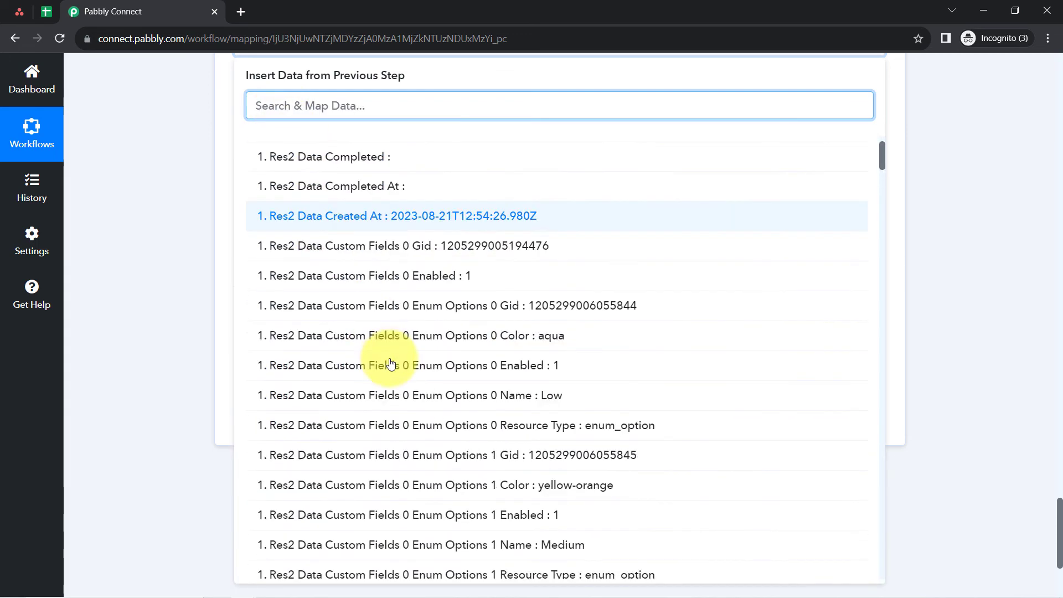
{"action": "scroll", "coordinate": [391, 364], "scroll_direction": "down", "scroll_amount": 20}
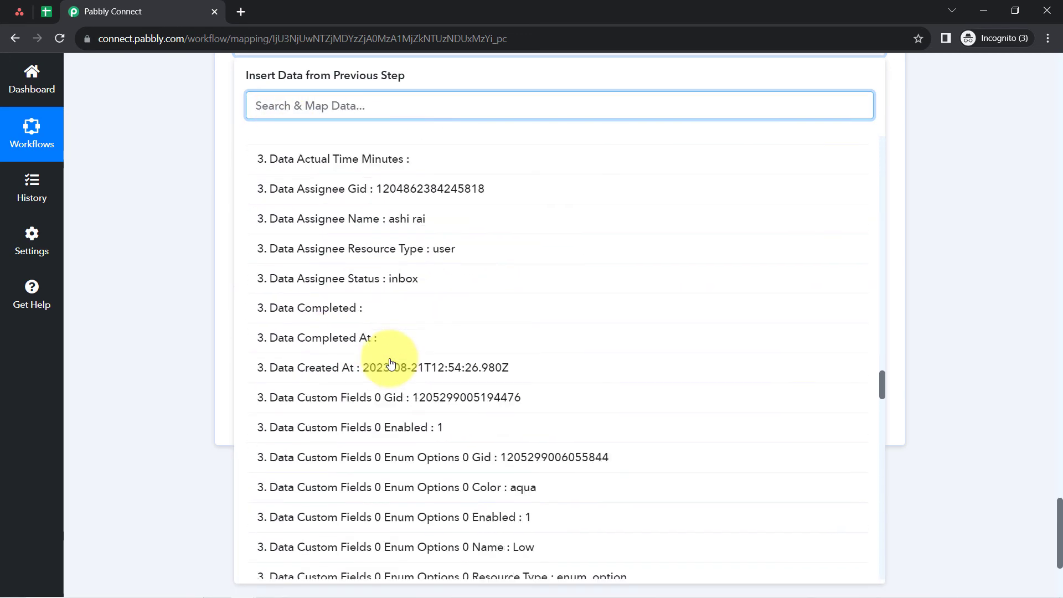
{"action": "scroll", "coordinate": [358, 384], "scroll_direction": "down", "scroll_amount": 15}
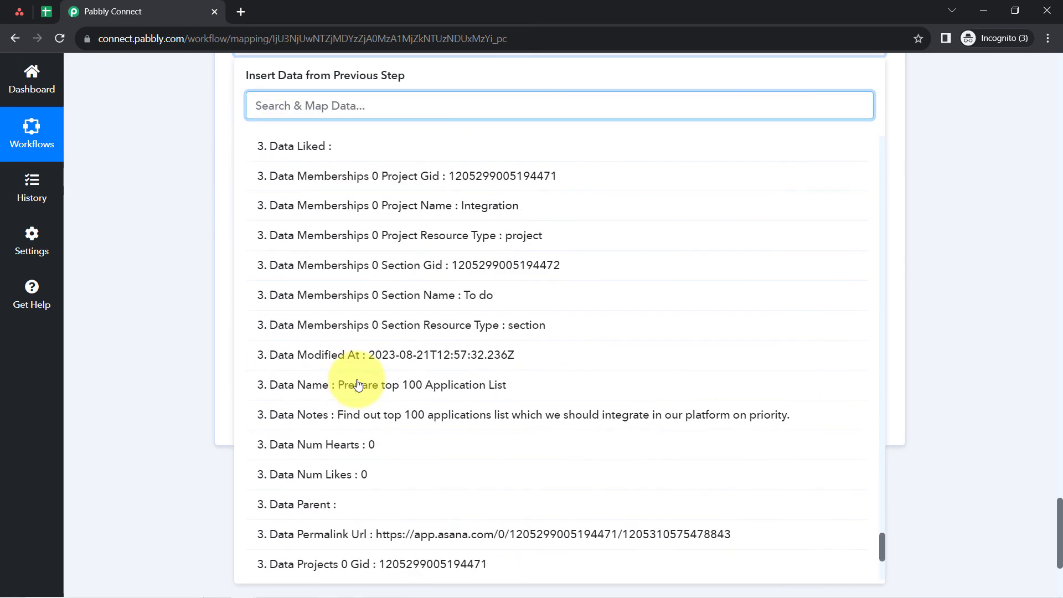
{"action": "left_click", "coordinate": [446, 419]}
{"action": "left_click", "coordinate": [141, 199]}
{"action": "scroll", "coordinate": [281, 223], "scroll_direction": "up", "scroll_amount": 3}
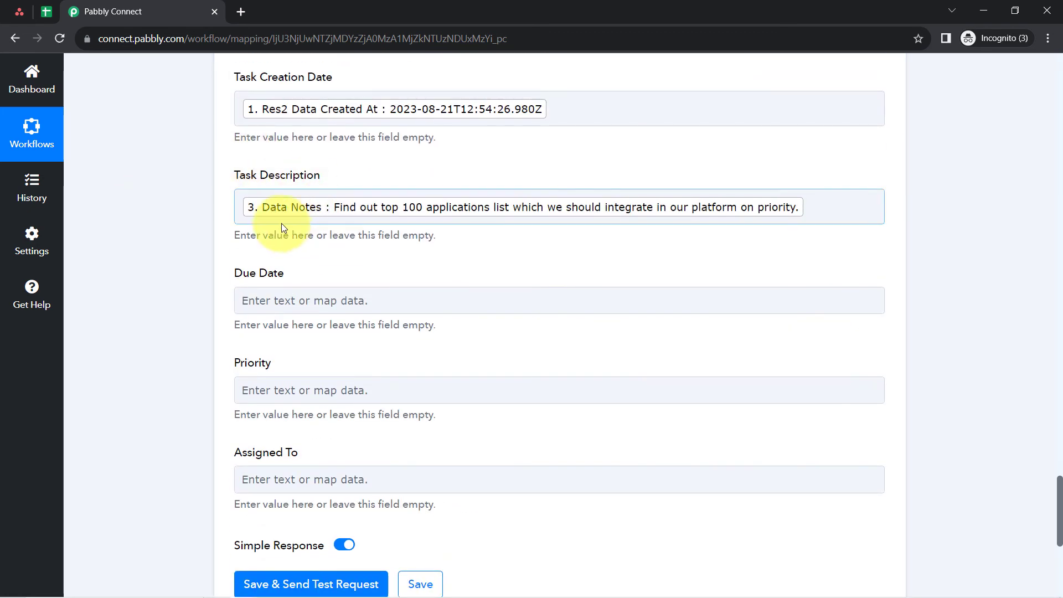
- Map the Due Date field to Data Due On from the Asana Get a Task step
{"action": "scroll", "coordinate": [261, 158], "scroll_direction": "down", "scroll_amount": 4}
{"action": "left_click", "coordinate": [256, 90]}
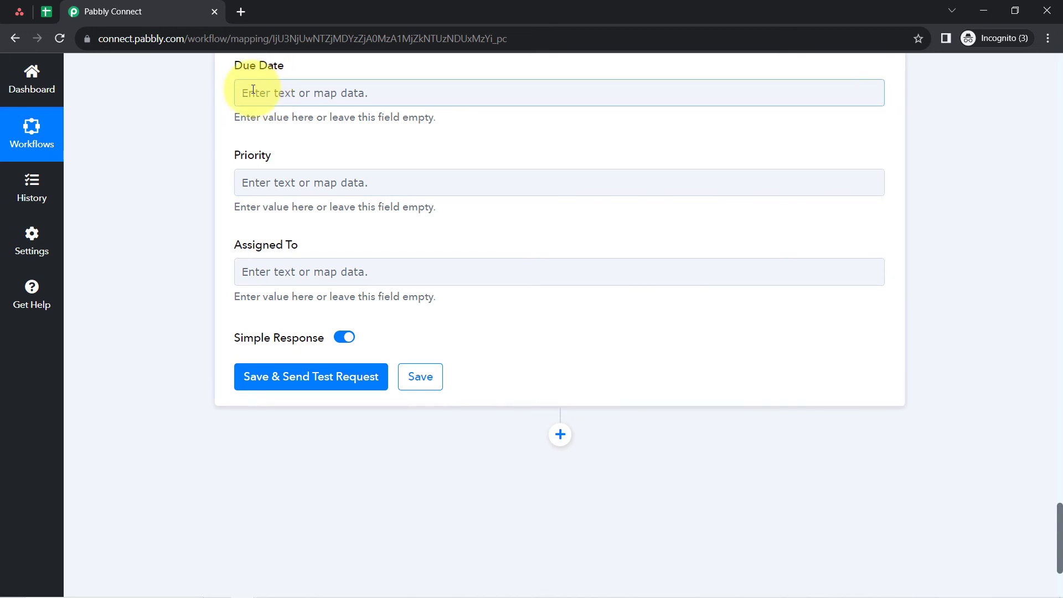
{"action": "left_click", "coordinate": [273, 158]}
{"action": "type", "text": "due"}
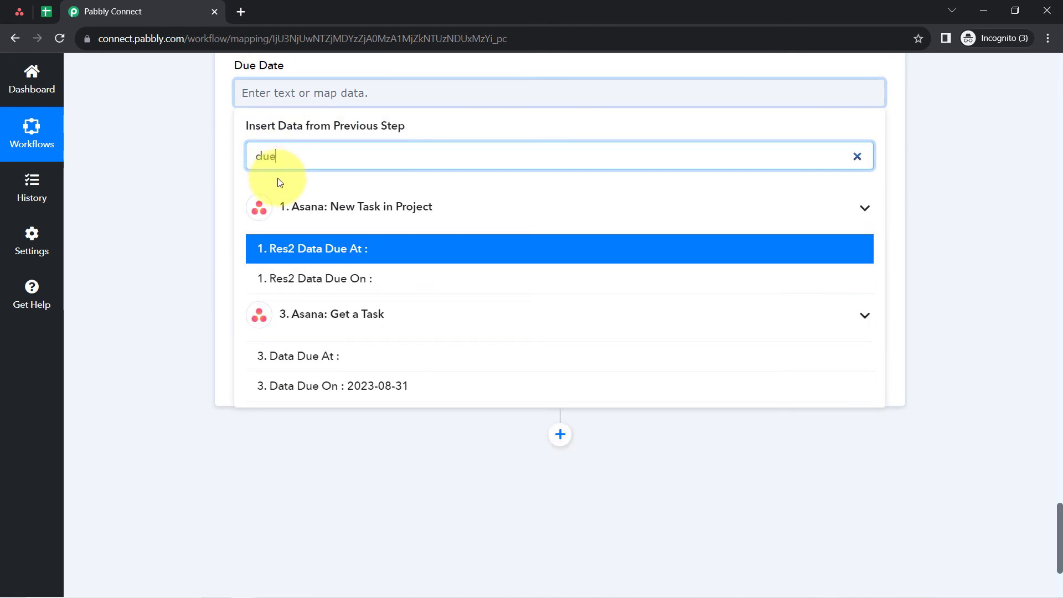
{"action": "left_click", "coordinate": [315, 386]}
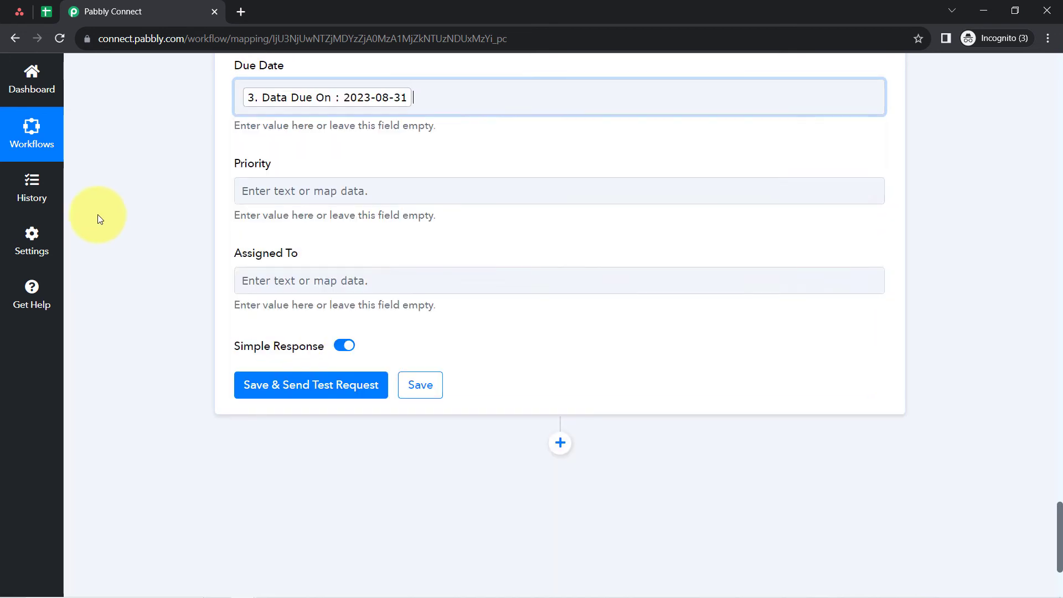
- Search the mapping data for "low" and map the Priority field to Data Custom Fields 0 Enum Options 0 Name from the Asana Get a Task step
{"action": "left_click", "coordinate": [280, 189]}
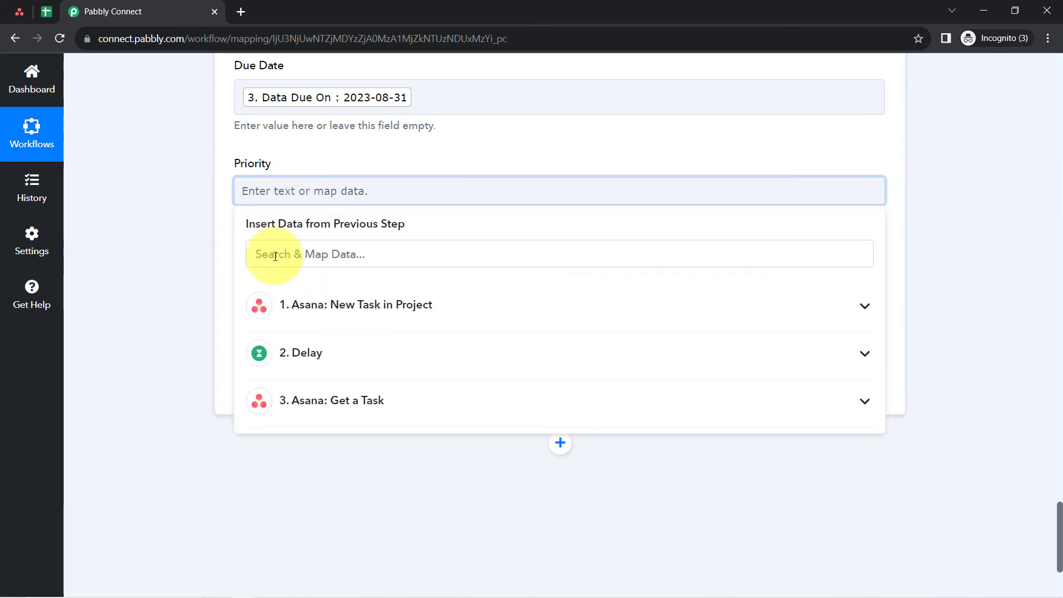
{"action": "left_click", "coordinate": [274, 255]}
{"action": "left_click", "coordinate": [302, 420]}
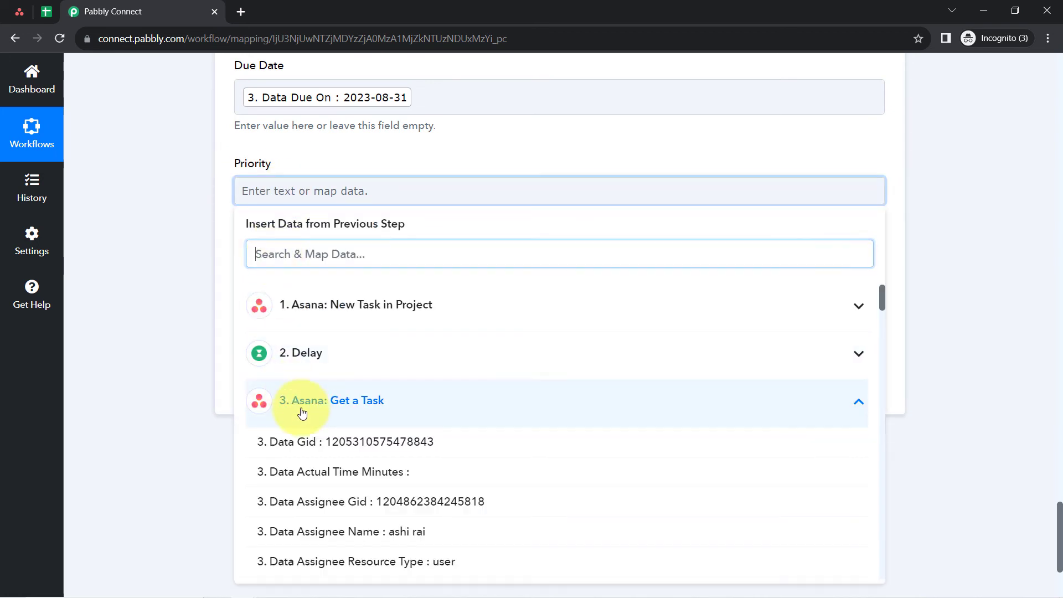
{"action": "scroll", "coordinate": [309, 410], "scroll_direction": "down", "scroll_amount": 3}
{"action": "scroll", "coordinate": [365, 435], "scroll_direction": "down", "scroll_amount": 3}
{"action": "scroll", "coordinate": [421, 399], "scroll_direction": "up", "scroll_amount": 2}
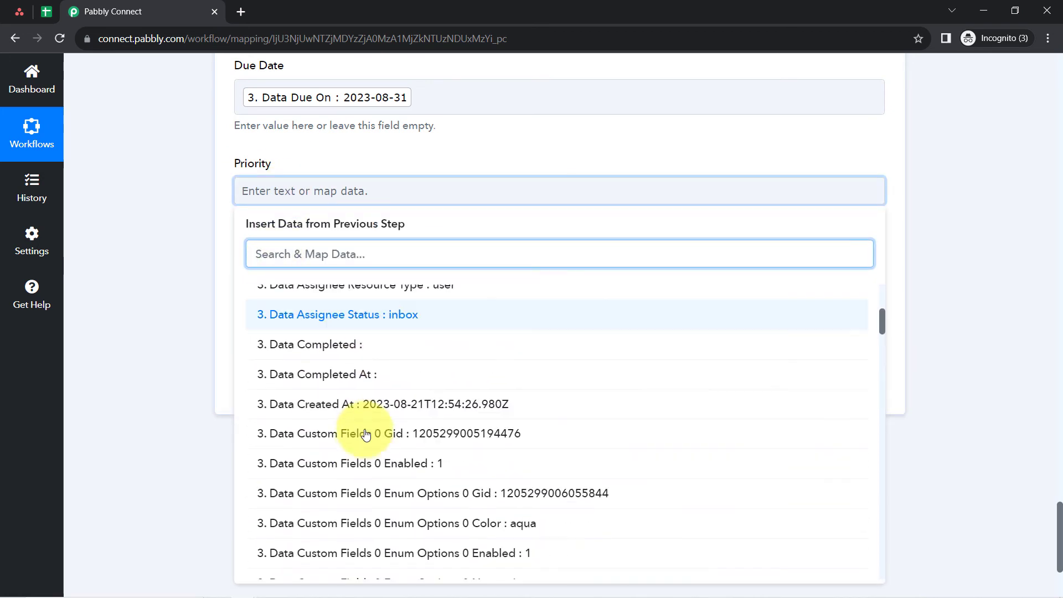
{"action": "scroll", "coordinate": [410, 421], "scroll_direction": "down", "scroll_amount": 3}
{"action": "left_click", "coordinate": [332, 256]}
{"action": "type", "text": "low"}
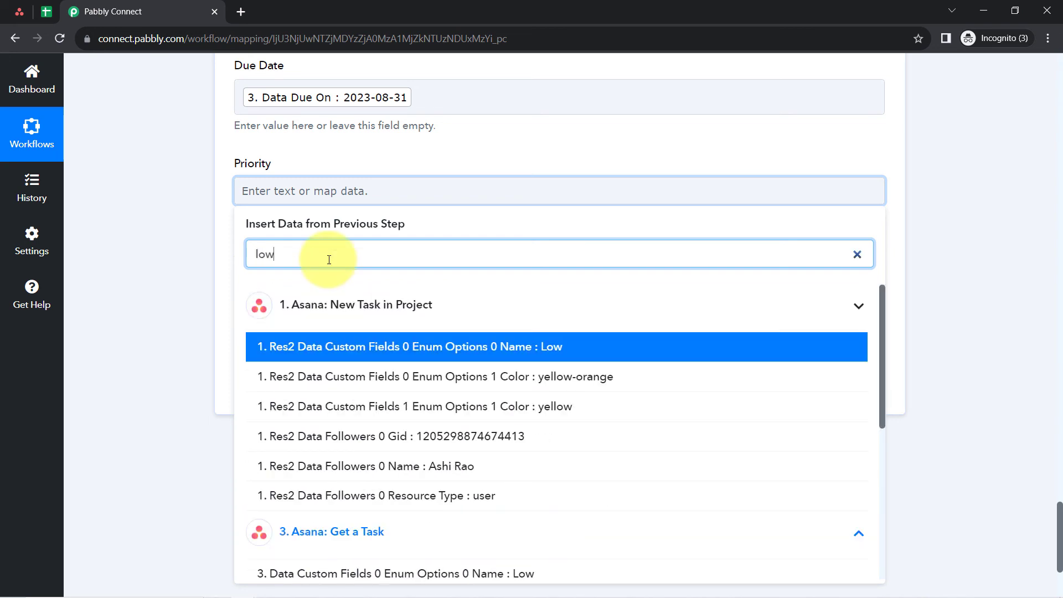
{"action": "scroll", "coordinate": [398, 416], "scroll_direction": "down", "scroll_amount": 5}
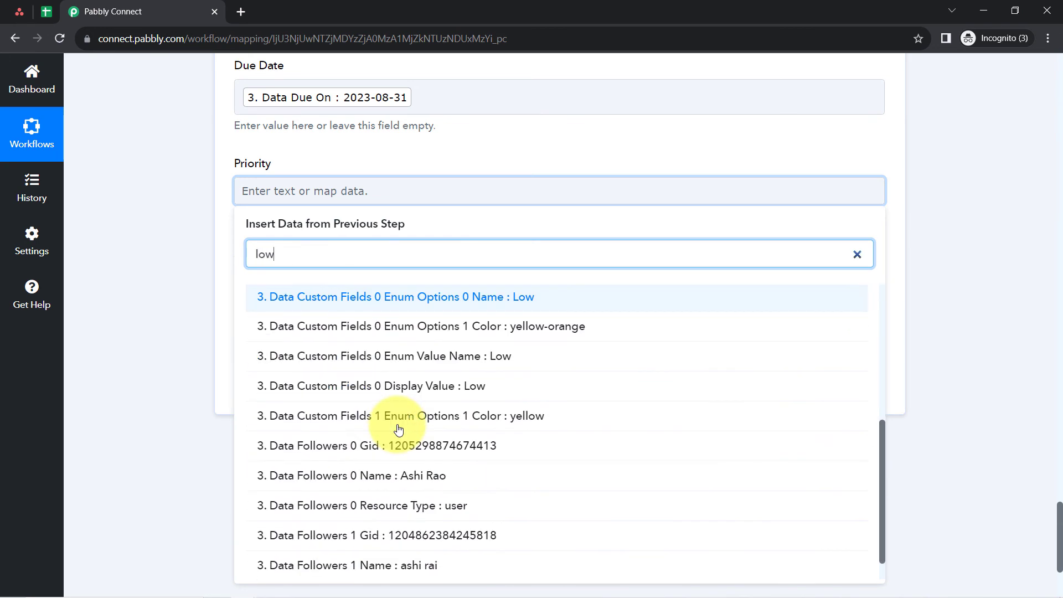
{"action": "left_click", "coordinate": [440, 300]}
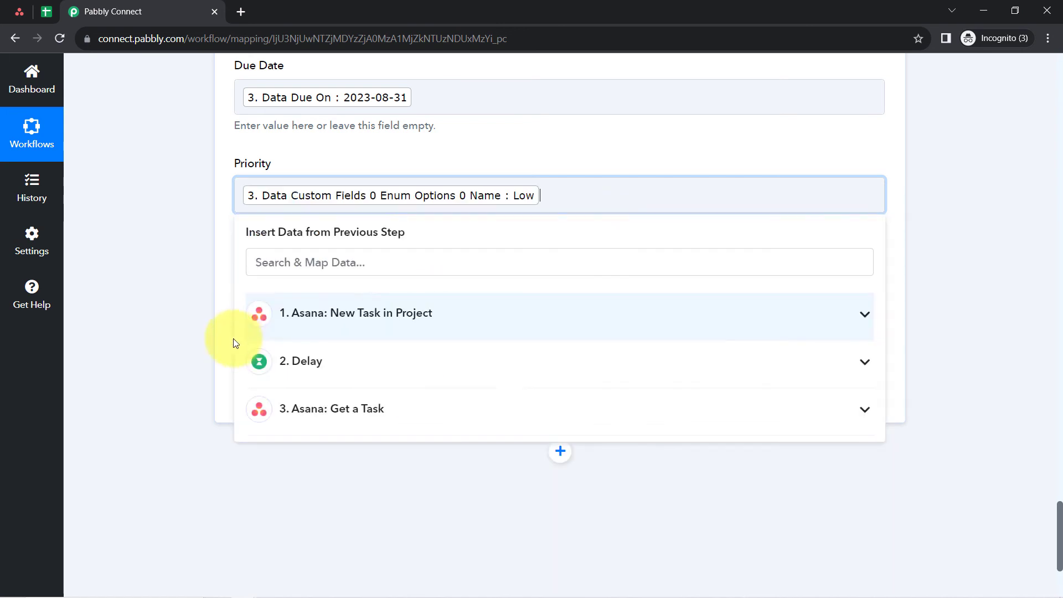
{"action": "left_click", "coordinate": [206, 327]}
- Search the mapping data for "ass" and map the Assigned To field to Data Assignee Name from the Asana Get a Task step
{"action": "left_click", "coordinate": [277, 290]}
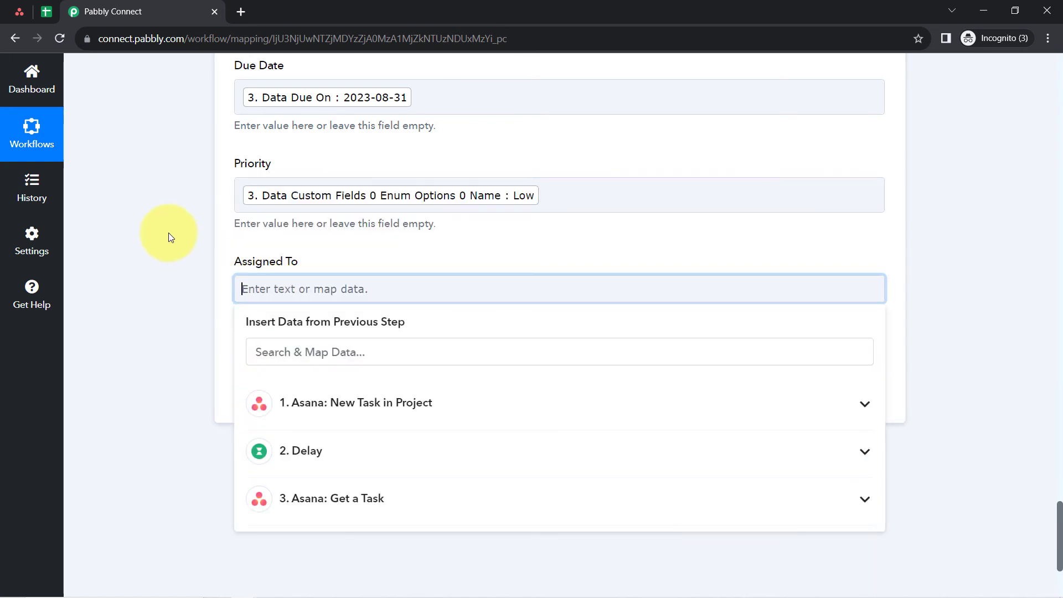
{"action": "scroll", "coordinate": [168, 233], "scroll_direction": "down", "scroll_amount": 1}
{"action": "left_click", "coordinate": [292, 286]}
{"action": "type", "text": "ass"}
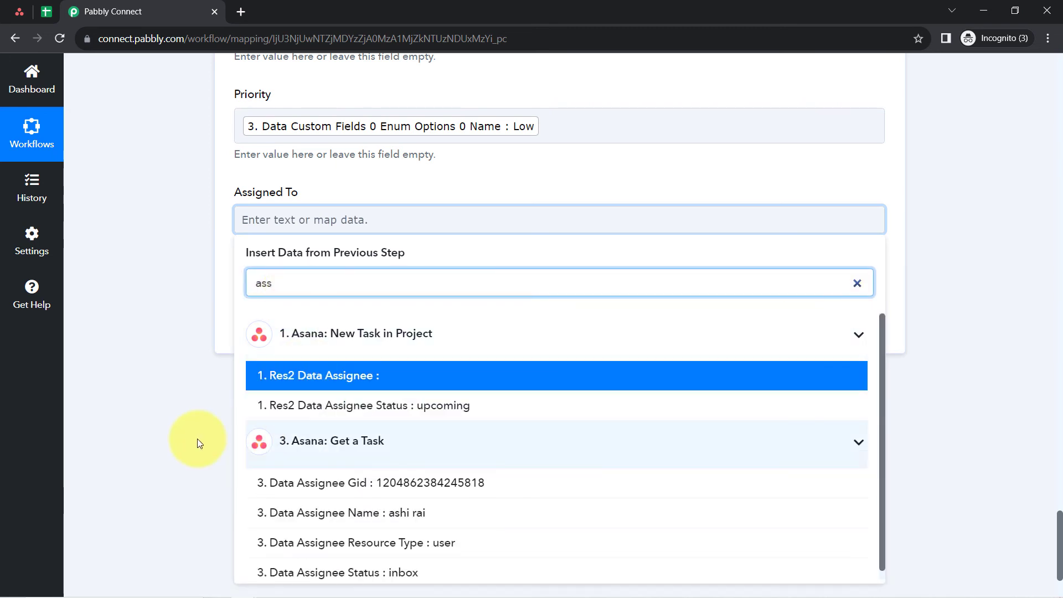
{"action": "scroll", "coordinate": [197, 439], "scroll_direction": "down", "scroll_amount": 1}
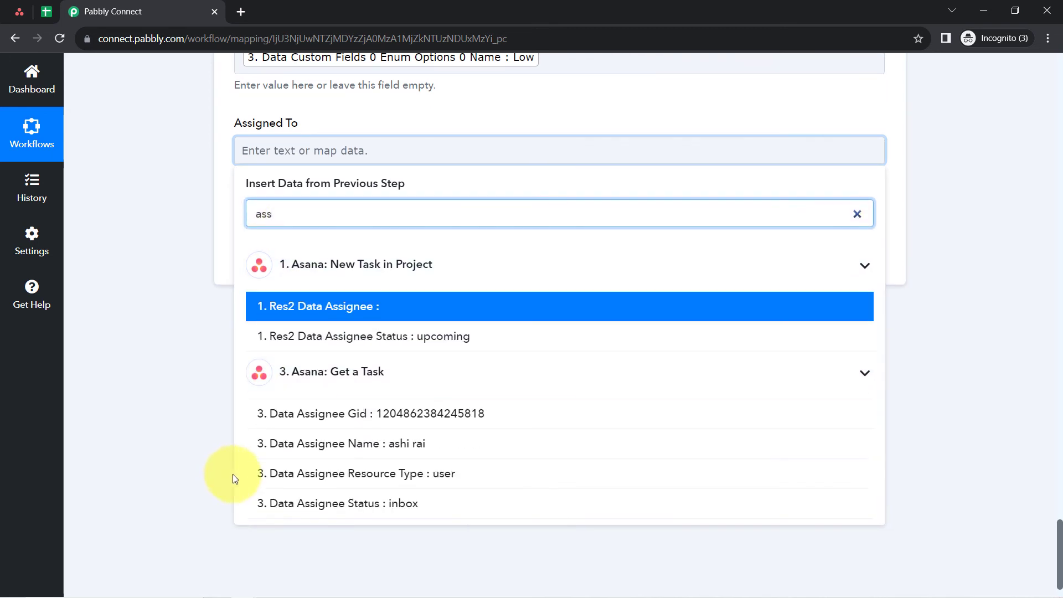
{"action": "left_click", "coordinate": [402, 446]}
{"action": "left_click", "coordinate": [154, 188]}
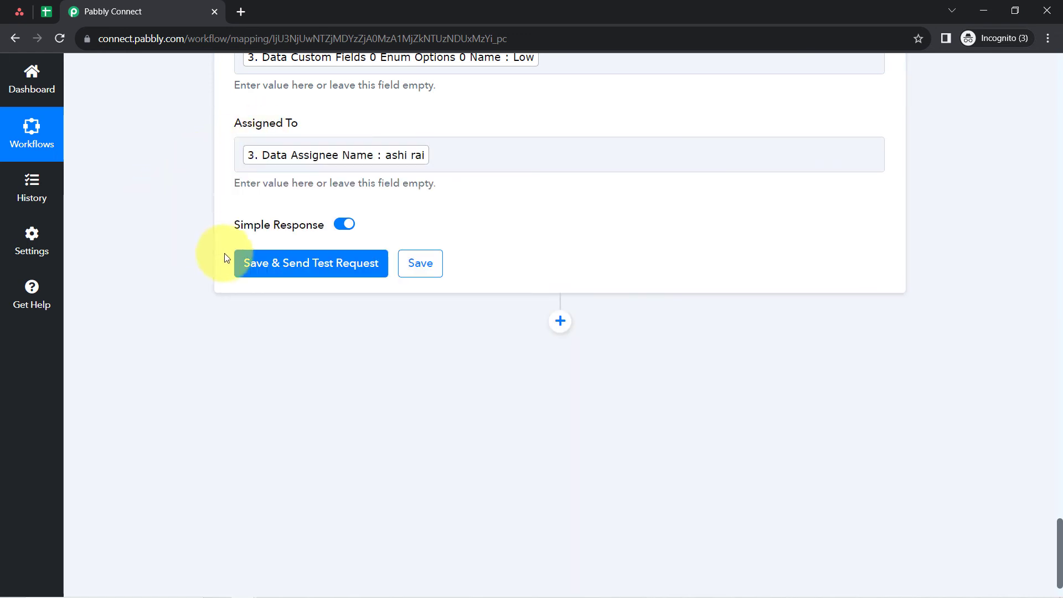
- Save the Google Sheets Add New Row step, send a test request and display the received response
{"action": "left_click", "coordinate": [250, 271]}
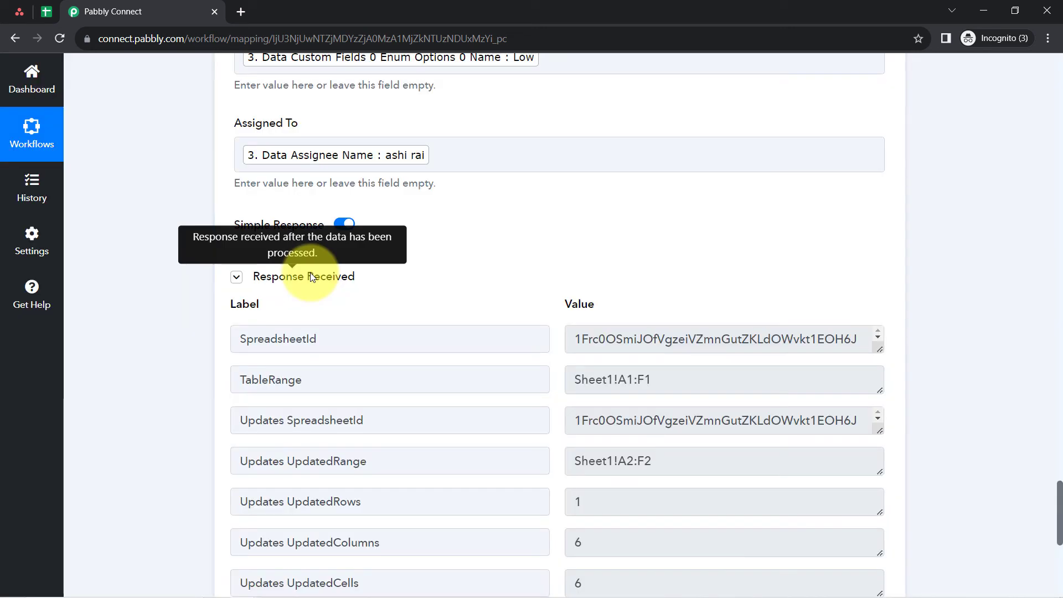
{"action": "double_click", "coordinate": [313, 278]}
{"action": "left_click", "coordinate": [313, 278]}
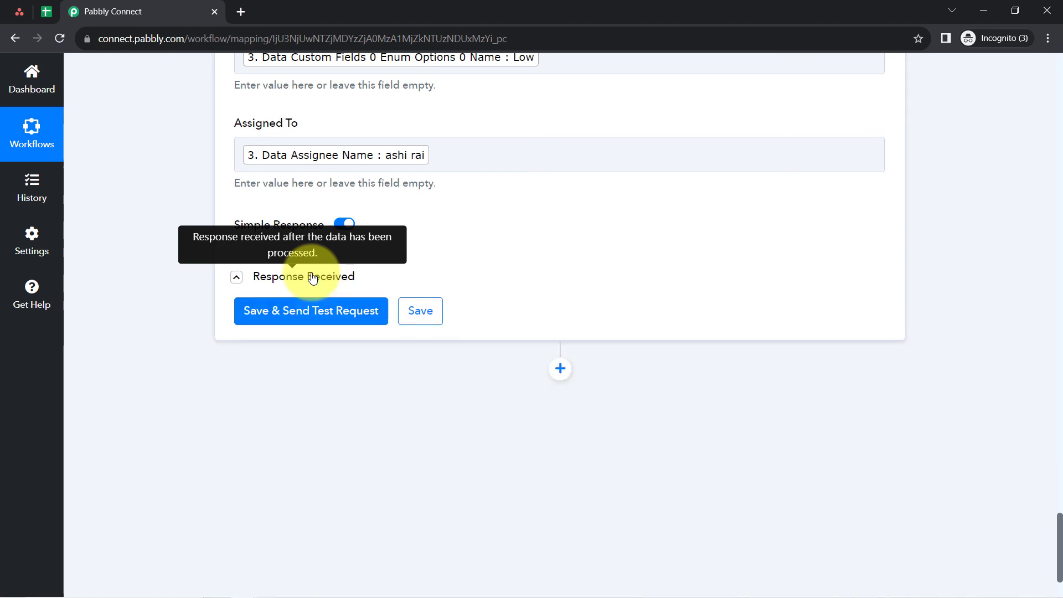
{"action": "left_click", "coordinate": [313, 278]}
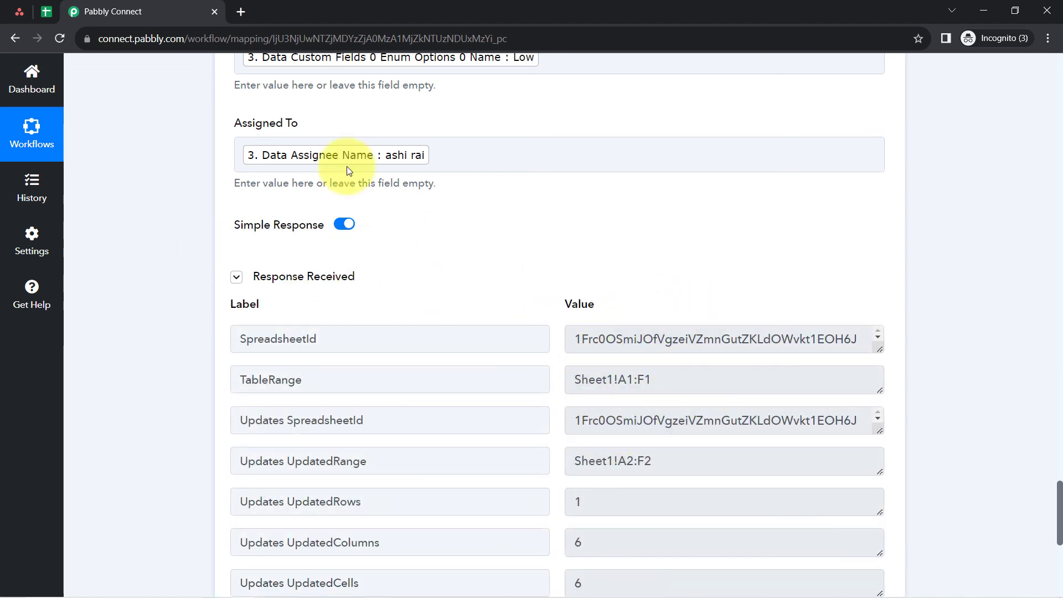
- Switch to the Task Details Google Sheet, remove the fill colour and bold formatting from row 2, and widen the Task Name column
{"action": "left_click", "coordinate": [43, 14]}
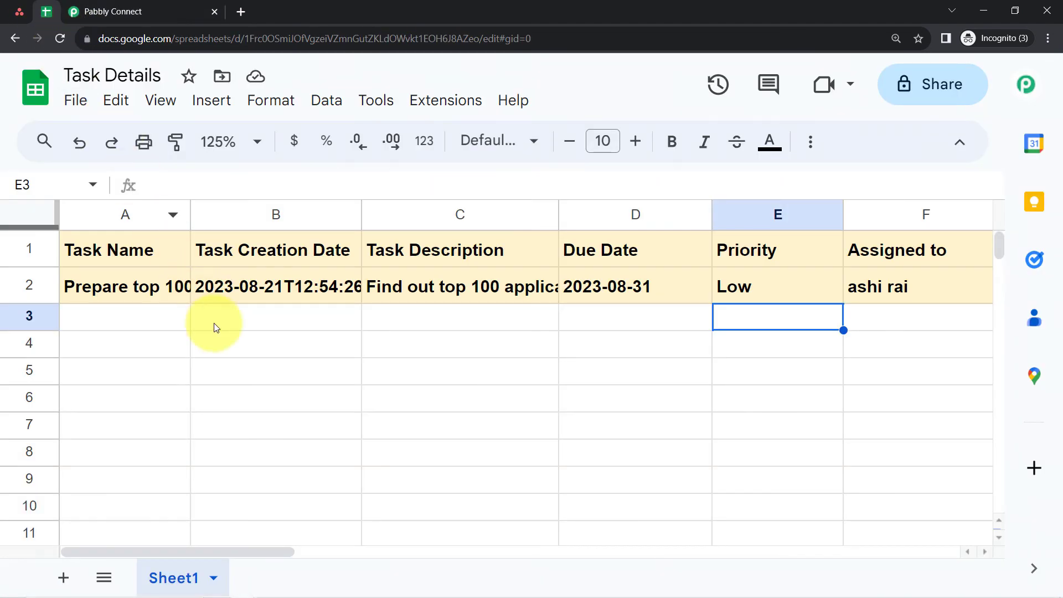
{"action": "left_click", "coordinate": [30, 286]}
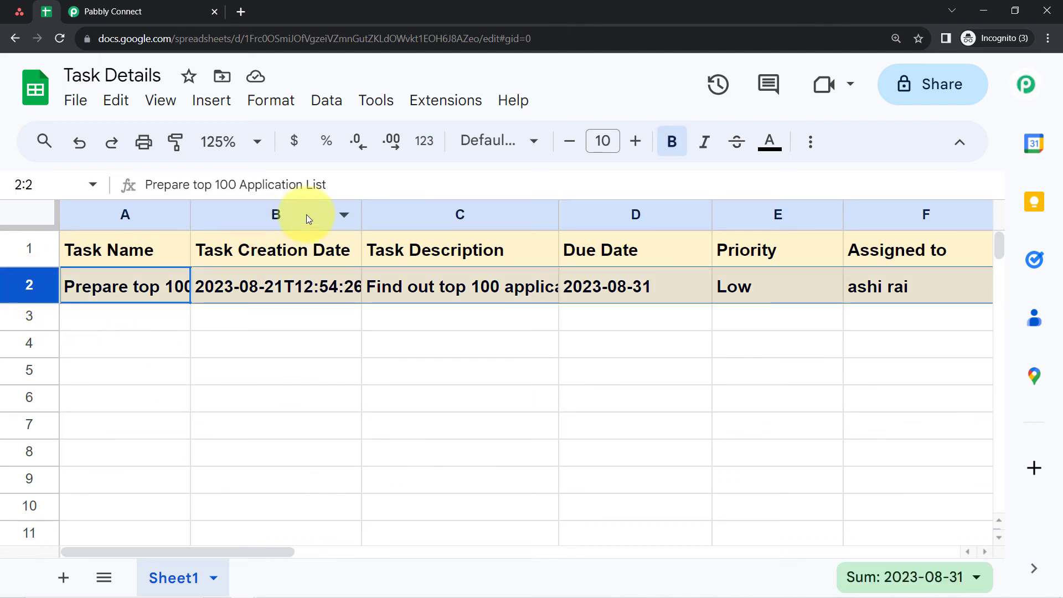
{"action": "left_click", "coordinate": [1049, 39]}
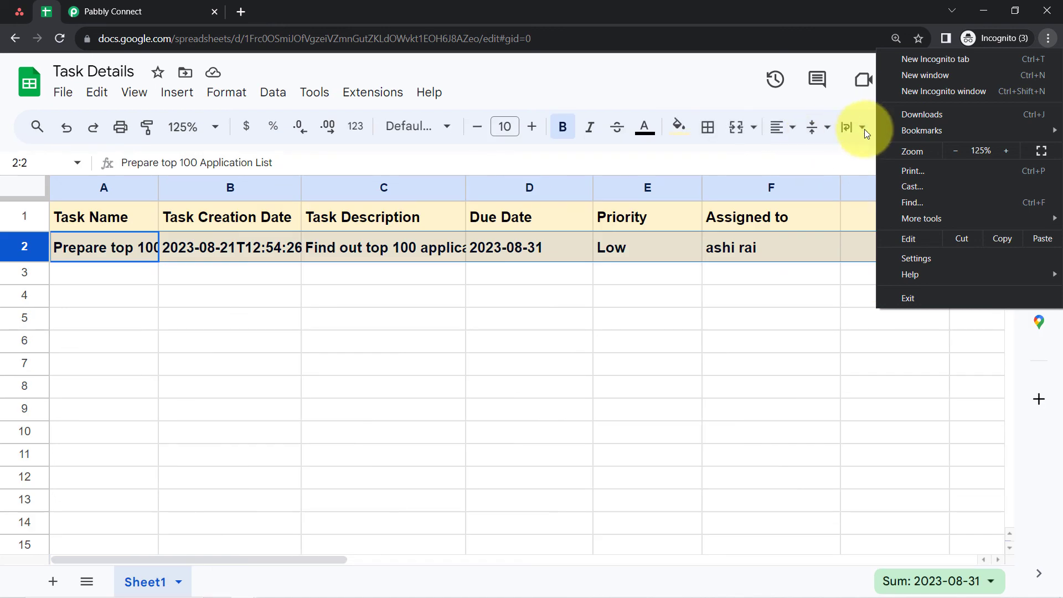
{"action": "left_click_drag", "start_coordinate": [840, 334], "coordinate": [843, 334]}
{"action": "left_click", "coordinate": [11, 247]}
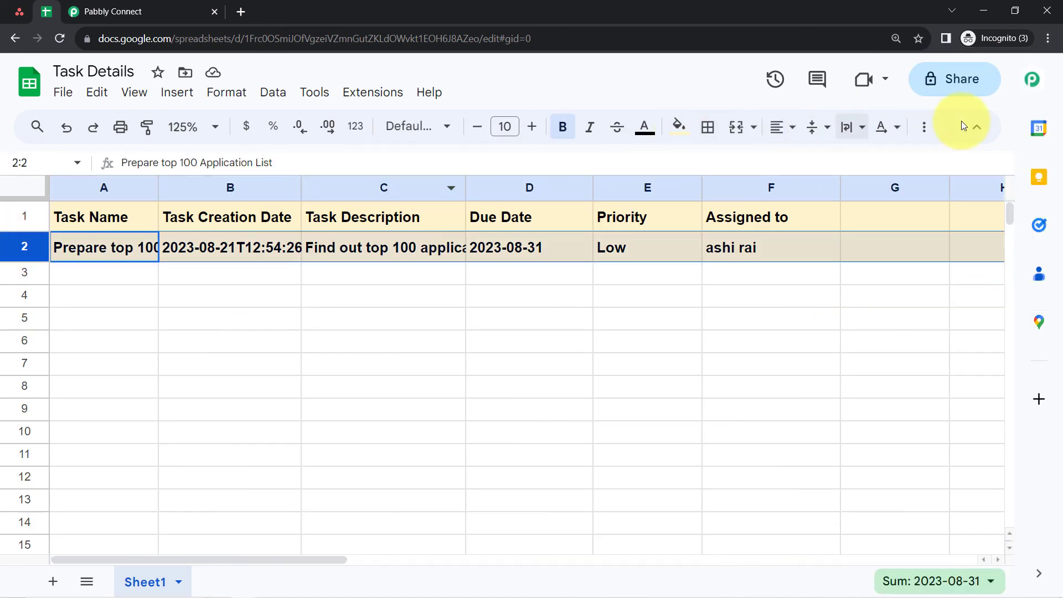
{"action": "left_click", "coordinate": [679, 127]}
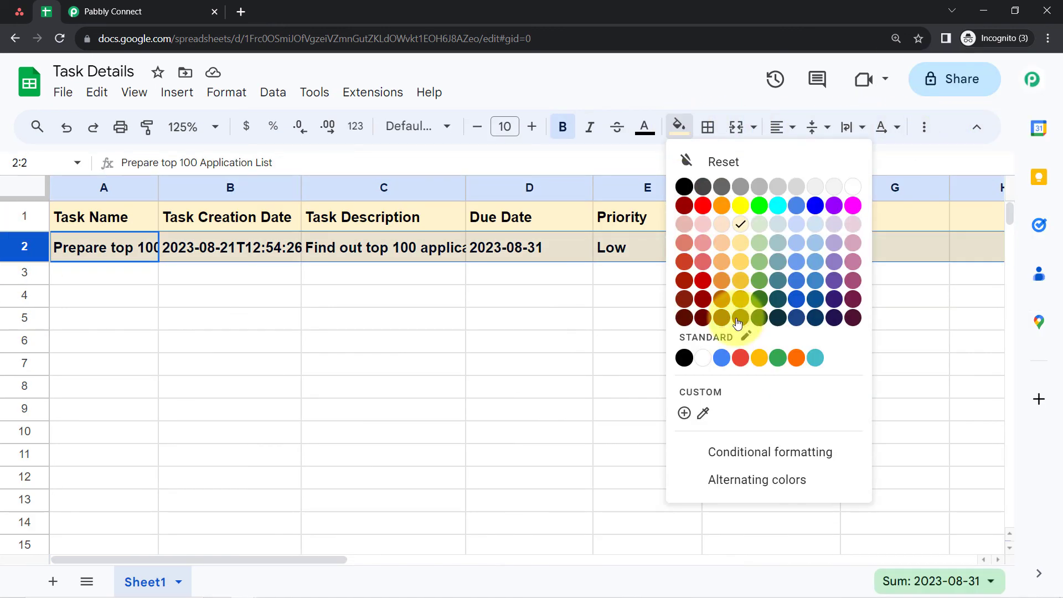
{"action": "left_click", "coordinate": [719, 165]}
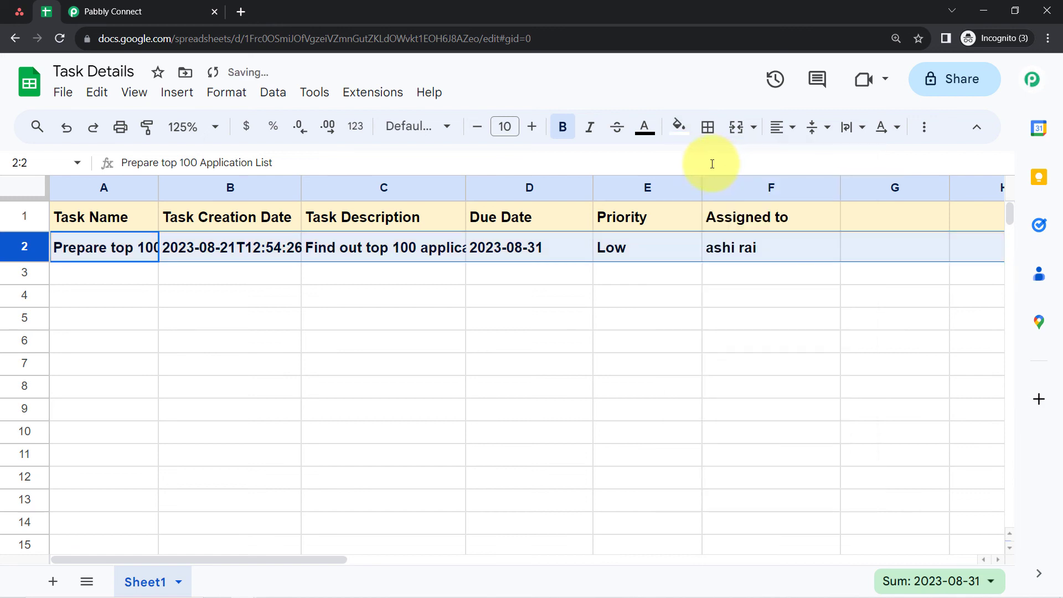
{"action": "left_click", "coordinate": [564, 128]}
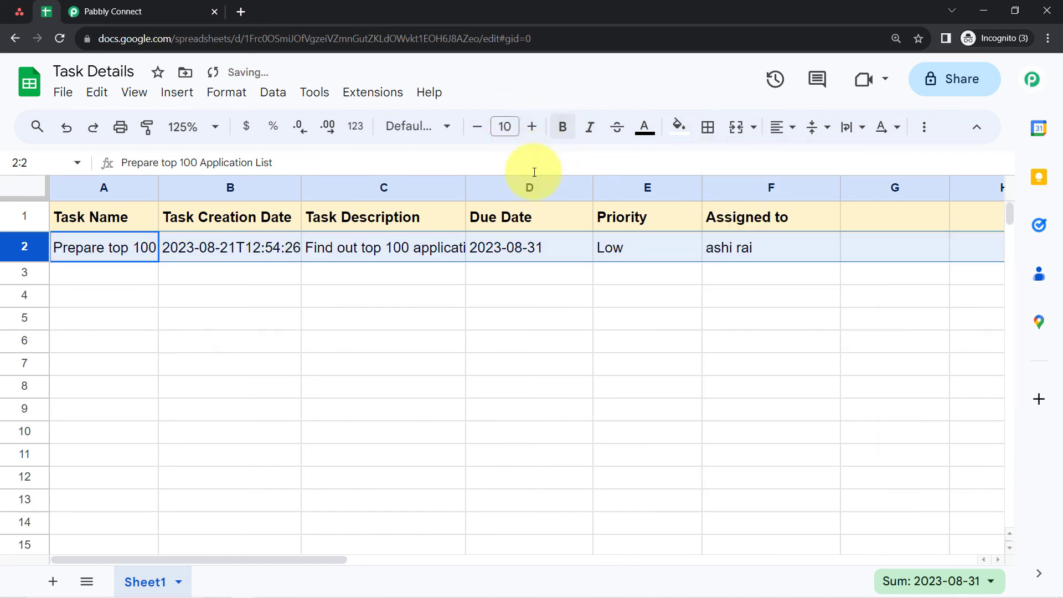
{"action": "left_click", "coordinate": [393, 310]}
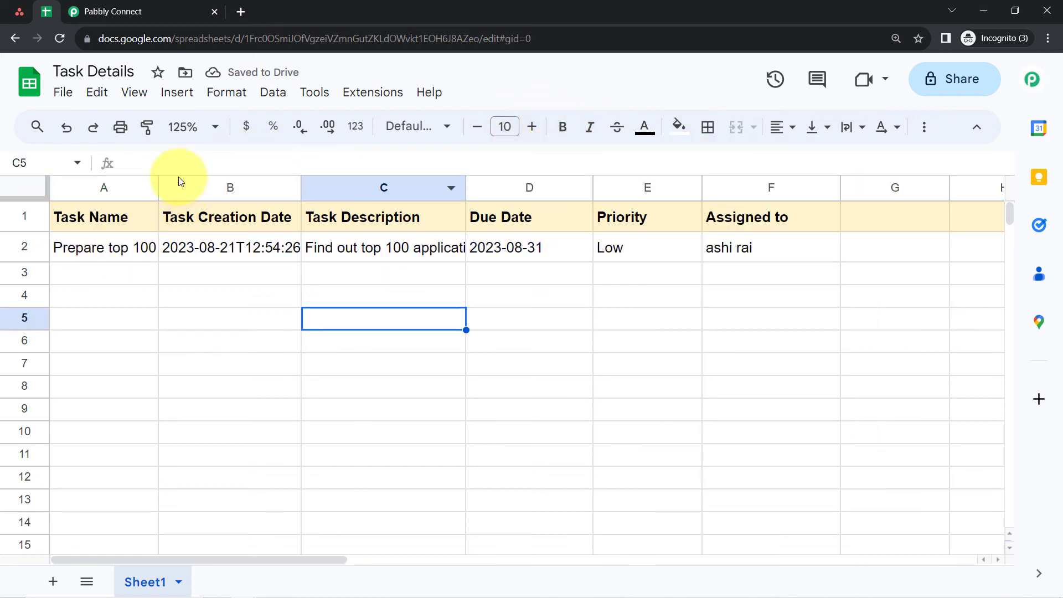
{"action": "left_click_drag", "start_coordinate": [159, 181], "coordinate": [199, 185]}
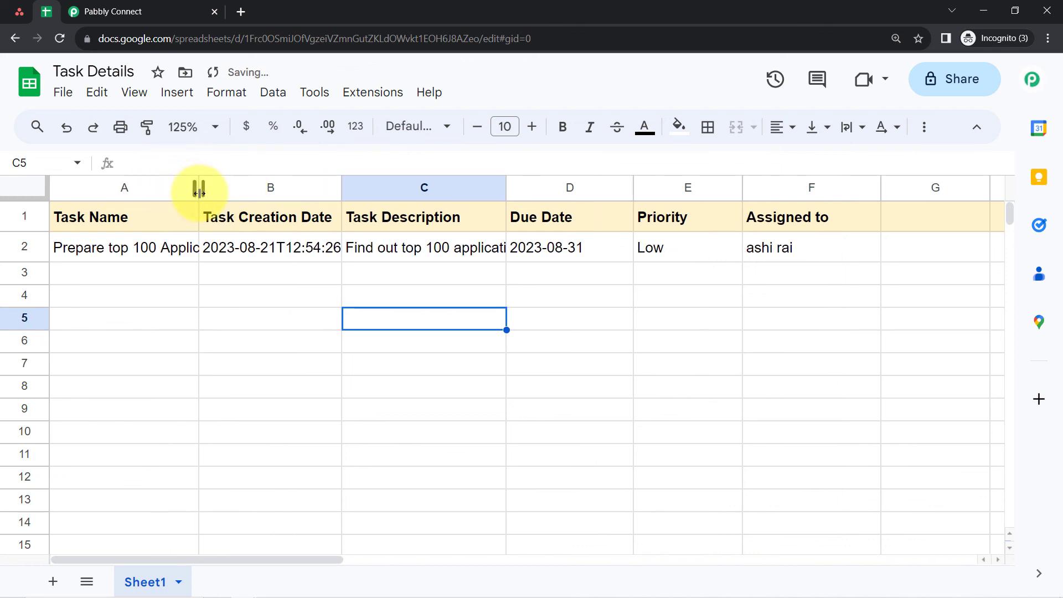
- Check the new task row's name, creation date, description, due date, priority and assignee cells
{"action": "double_click", "coordinate": [140, 247]}
{"action": "left_click_drag", "start_coordinate": [84, 244], "coordinate": [209, 245]}
{"action": "left_click", "coordinate": [178, 290]}
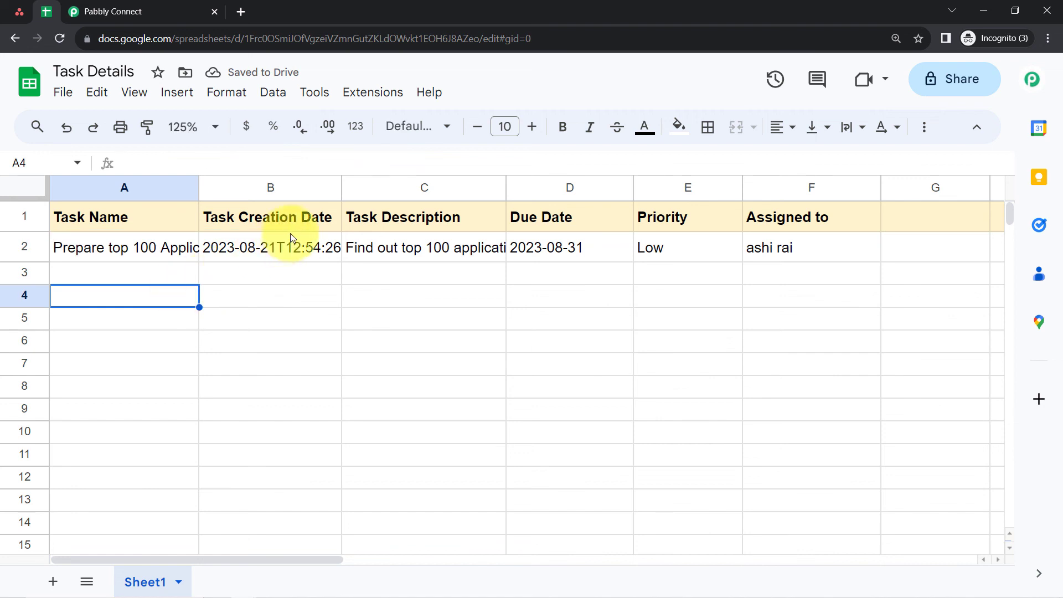
{"action": "left_click", "coordinate": [327, 250]}
{"action": "double_click", "coordinate": [427, 247]}
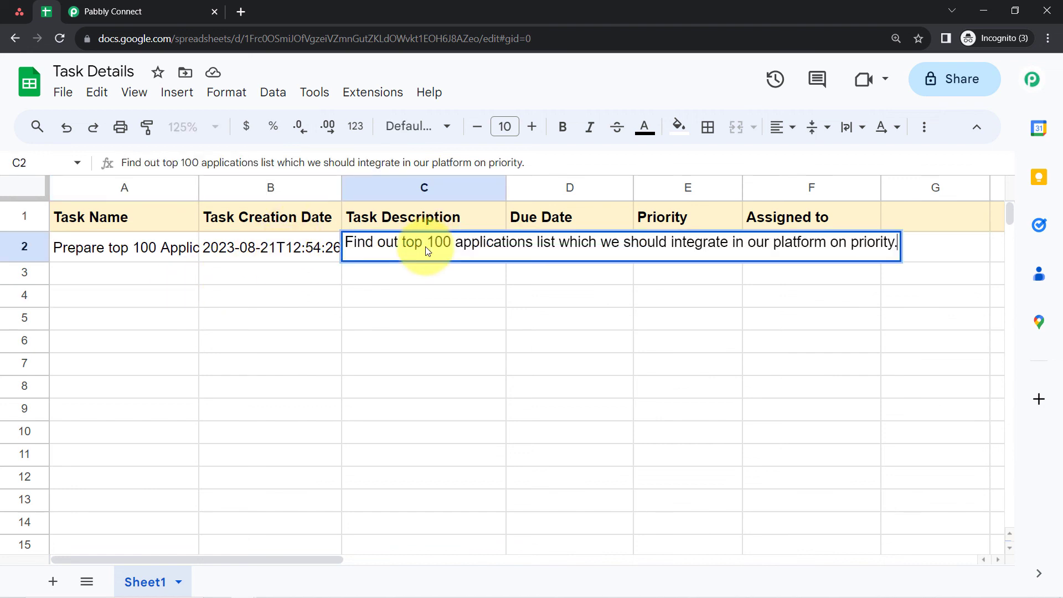
{"action": "left_click", "coordinate": [426, 297]}
{"action": "left_click", "coordinate": [584, 249]}
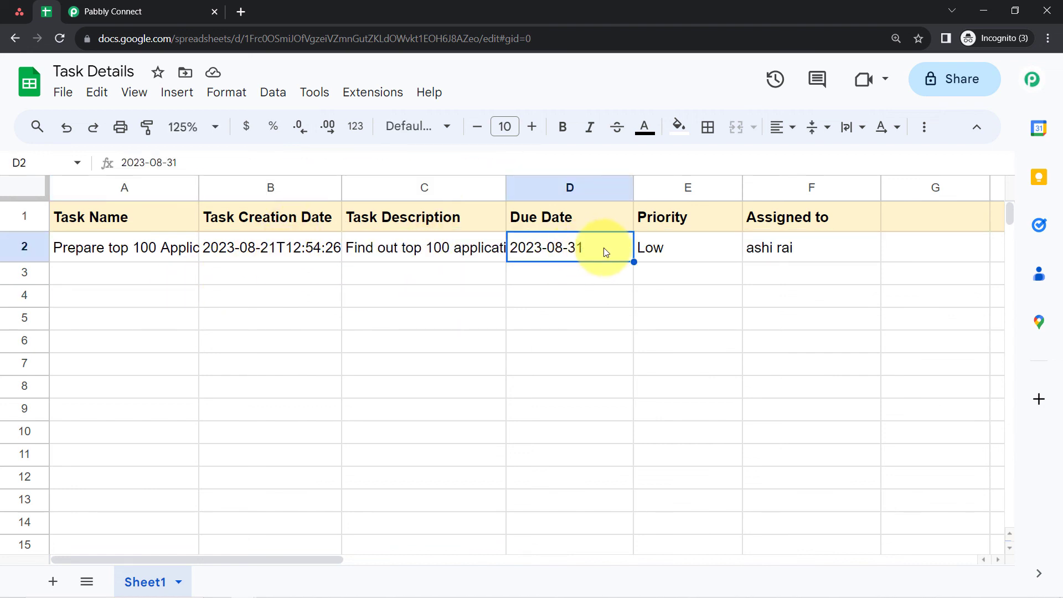
{"action": "left_click", "coordinate": [658, 248]}
{"action": "left_click", "coordinate": [779, 247]}
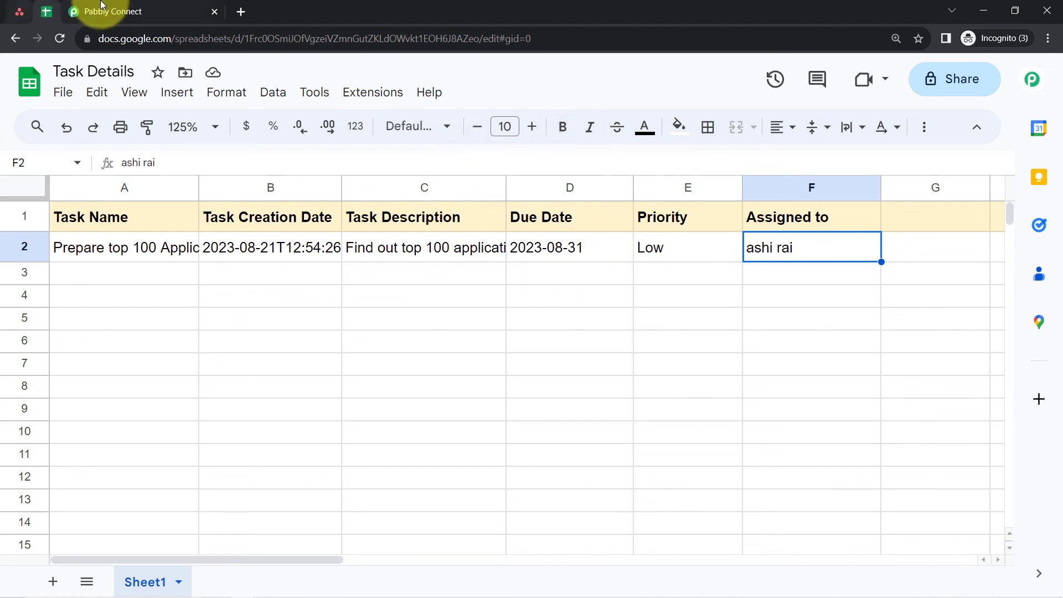
- Compare the mapped fields in the Pabbly Connect Google Sheets step with the row in the Task Details sheet
{"action": "left_click", "coordinate": [78, 11]}
{"action": "scroll", "coordinate": [169, 329], "scroll_direction": "up", "scroll_amount": 6}
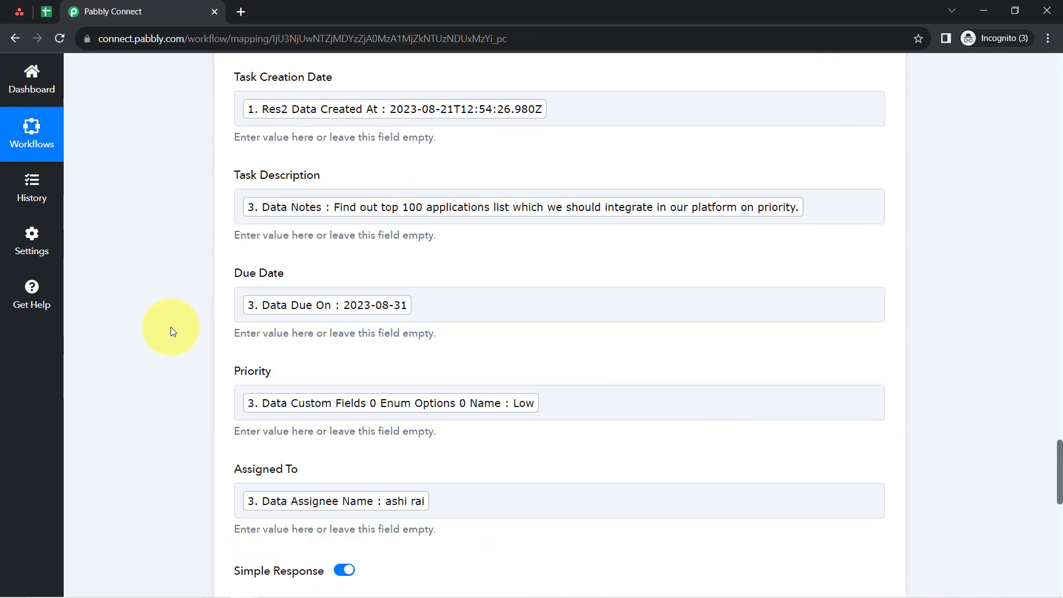
{"action": "left_click", "coordinate": [45, 11]}
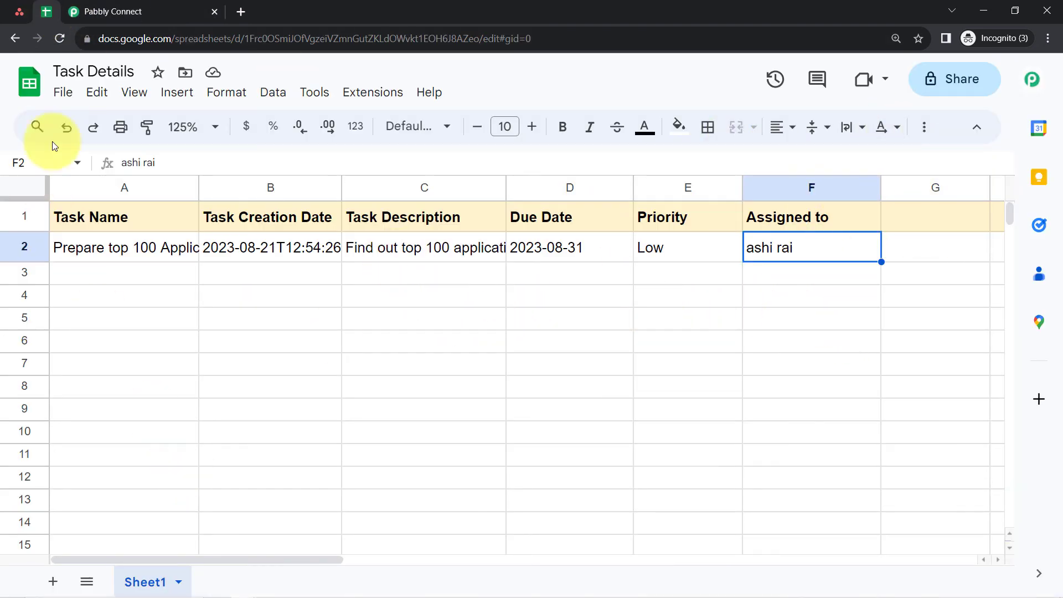
- Switch back to Pabbly Connect, collapse all four workflow steps and view the description of the Asana trigger's Instant label
{"action": "left_click", "coordinate": [133, 11]}
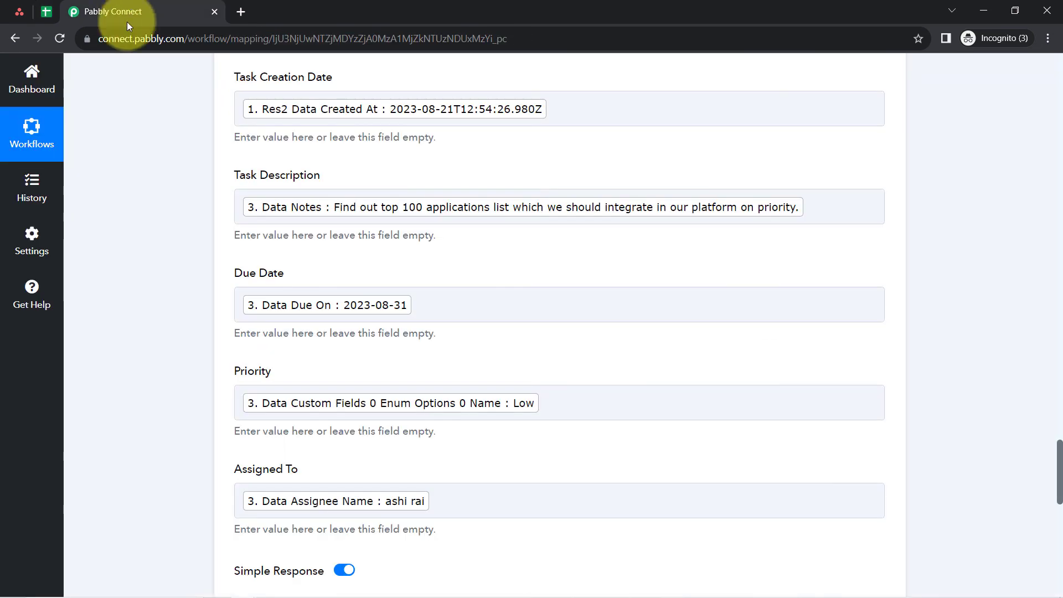
{"action": "scroll", "coordinate": [167, 292], "scroll_direction": "up", "scroll_amount": 10}
{"action": "scroll", "coordinate": [166, 291], "scroll_direction": "up", "scroll_amount": 15}
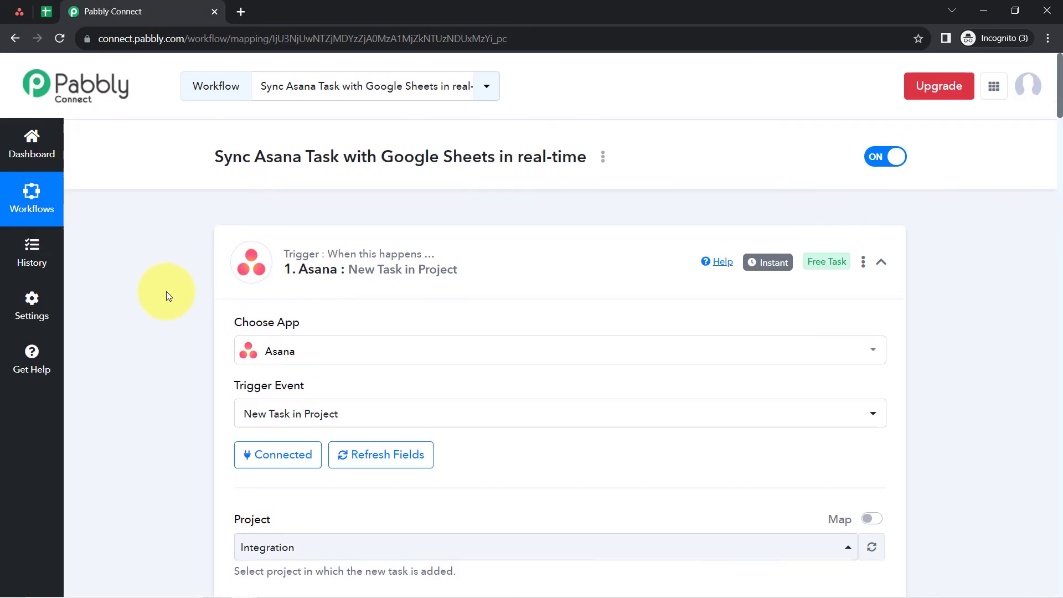
{"action": "left_click", "coordinate": [368, 265]}
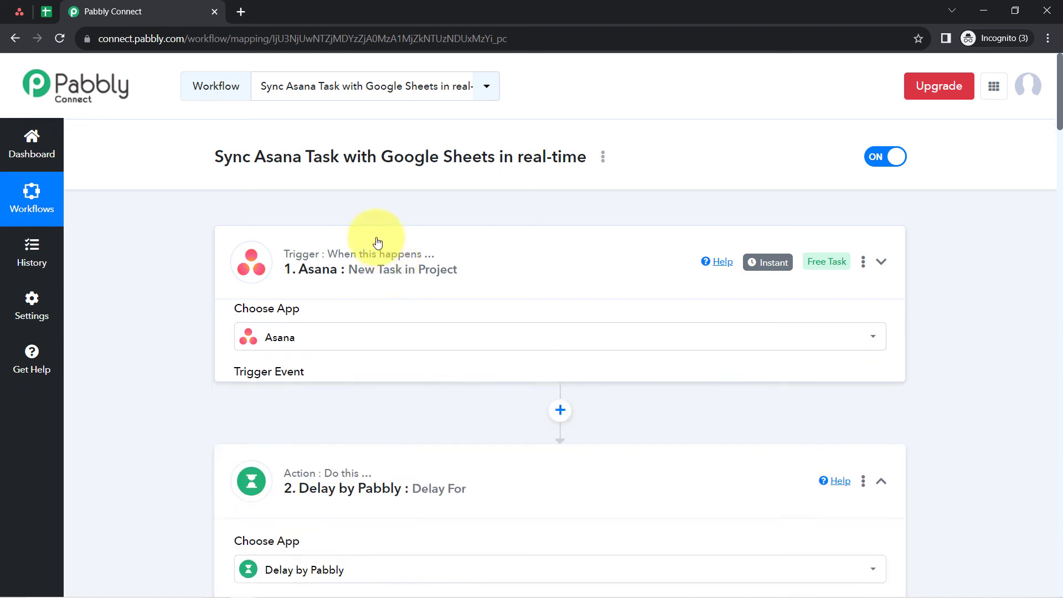
{"action": "left_click", "coordinate": [333, 418]}
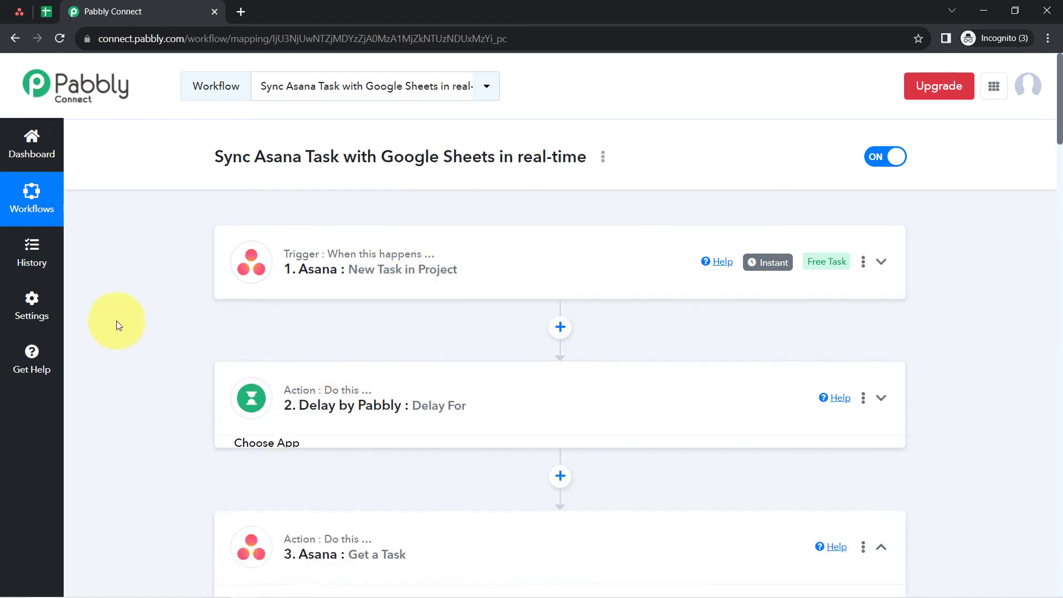
{"action": "scroll", "coordinate": [308, 337], "scroll_direction": "down", "scroll_amount": 5}
{"action": "left_click", "coordinate": [359, 265]}
{"action": "scroll", "coordinate": [287, 285], "scroll_direction": "down", "scroll_amount": 1}
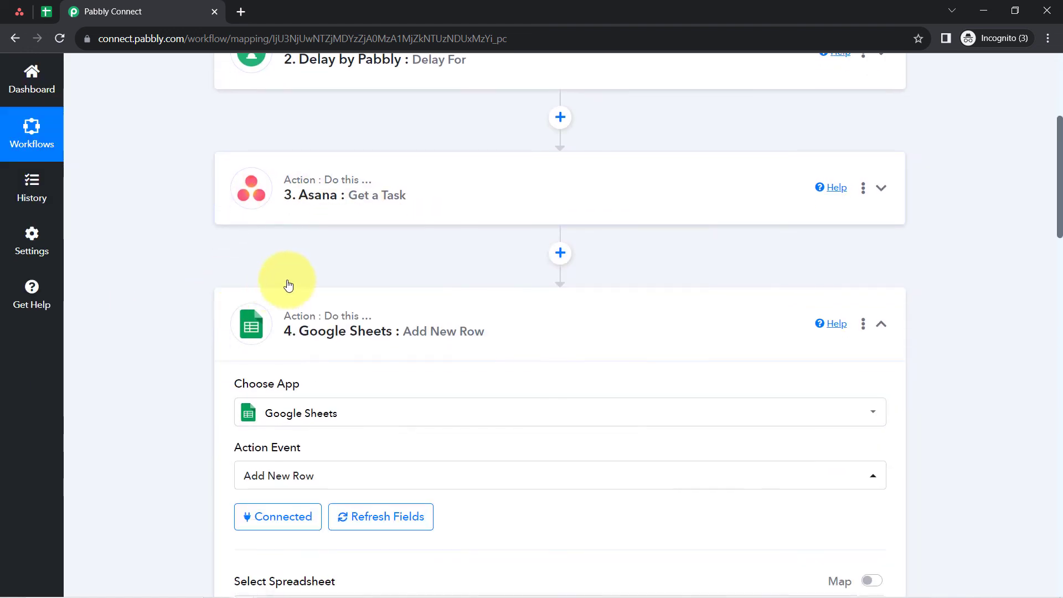
{"action": "left_click", "coordinate": [321, 329]}
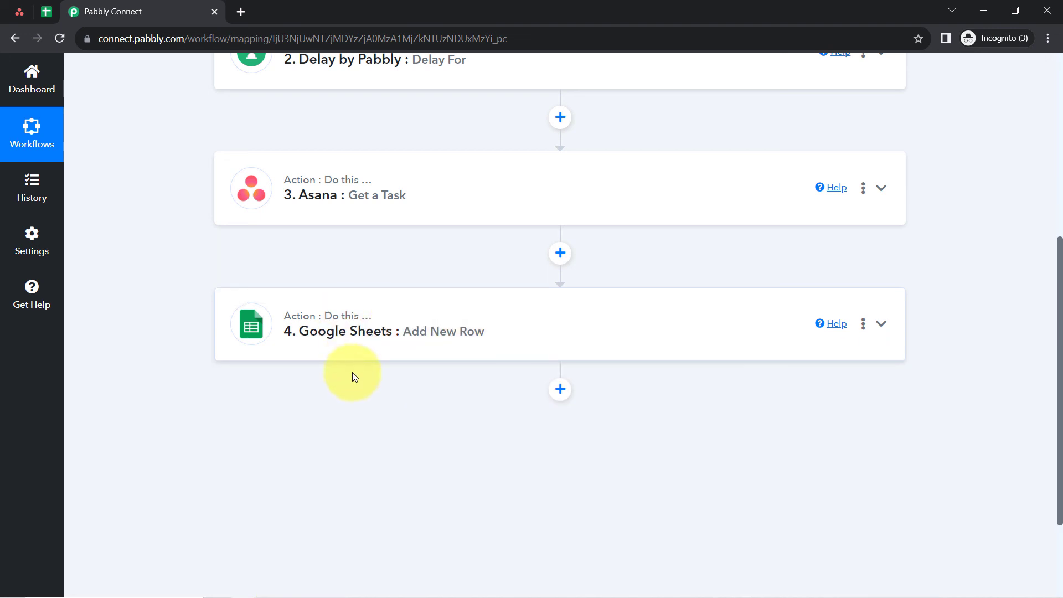
{"action": "scroll", "coordinate": [353, 374], "scroll_direction": "up", "scroll_amount": 6}
{"action": "mouse_move", "coordinate": [781, 264]}
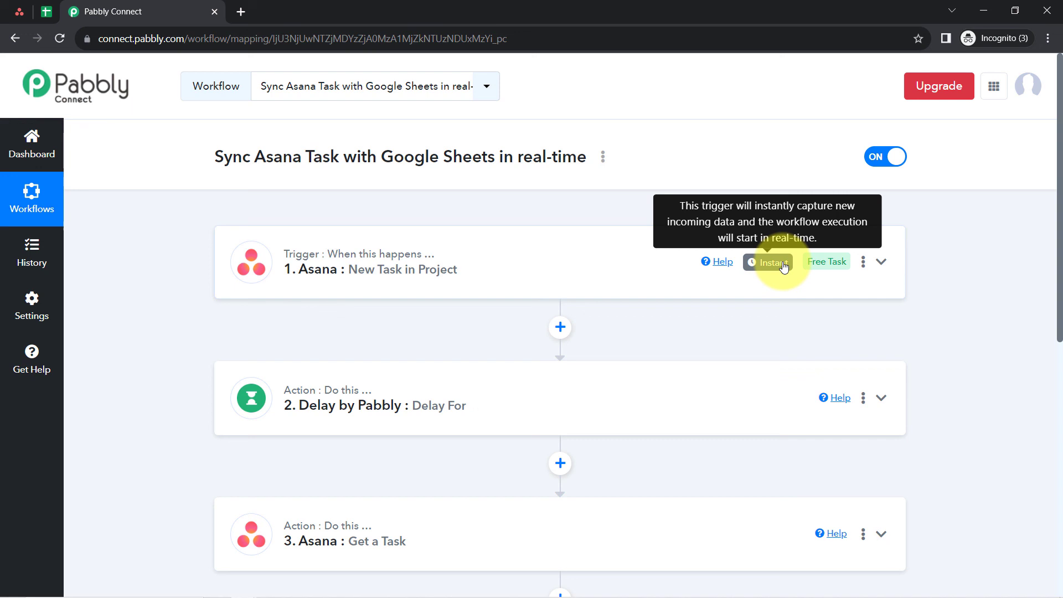
{"action": "scroll", "coordinate": [344, 230], "scroll_direction": "down", "scroll_amount": 4}
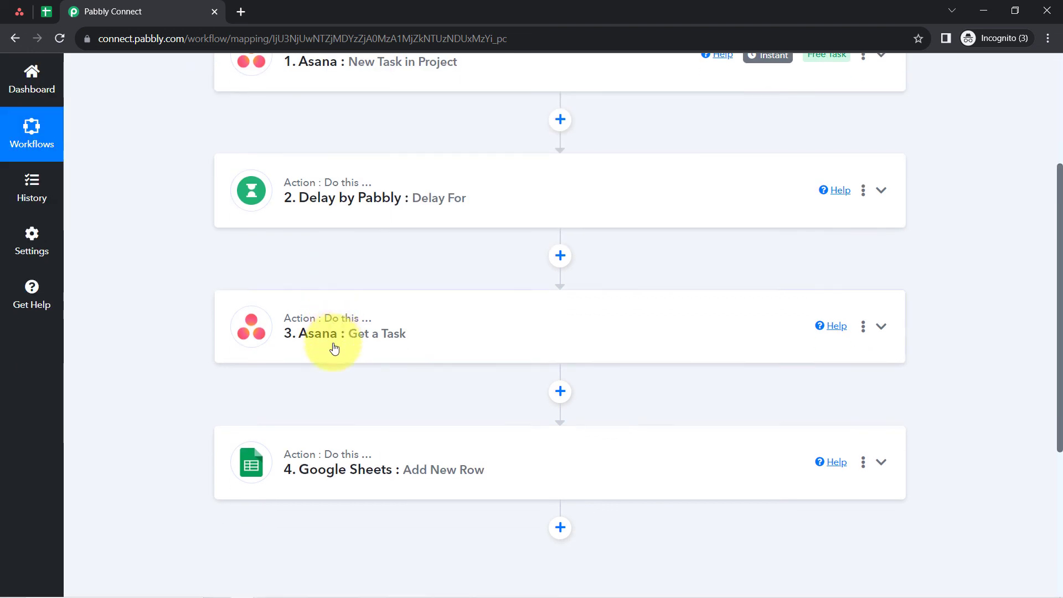
{"action": "scroll", "coordinate": [332, 349], "scroll_direction": "up", "scroll_amount": 3}
{"action": "scroll", "coordinate": [320, 231], "scroll_direction": "down", "scroll_amount": 3}
{"action": "scroll", "coordinate": [340, 413], "scroll_direction": "up", "scroll_amount": 3}
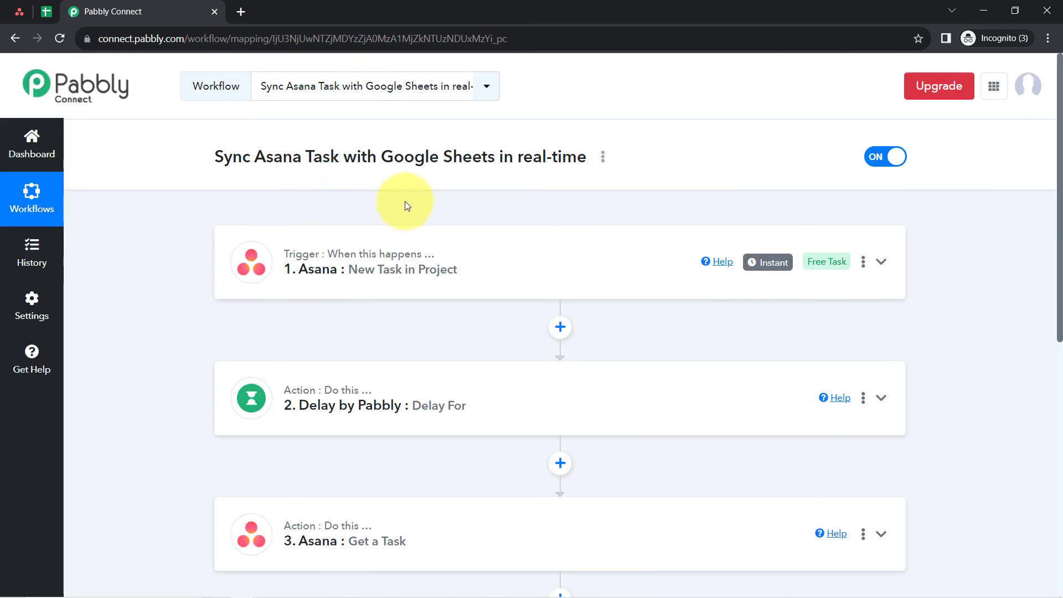
- Copy the share link of the Sync Asana Task with Google Sheets in real-time workflow and close the sharing dialog
{"action": "left_click", "coordinate": [603, 157]}
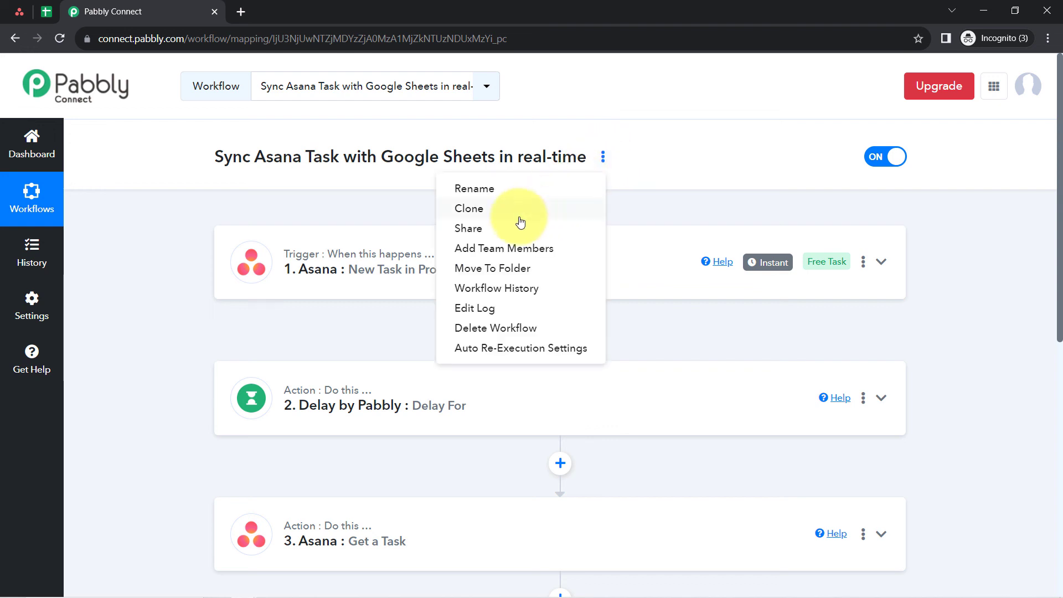
{"action": "left_click", "coordinate": [478, 228]}
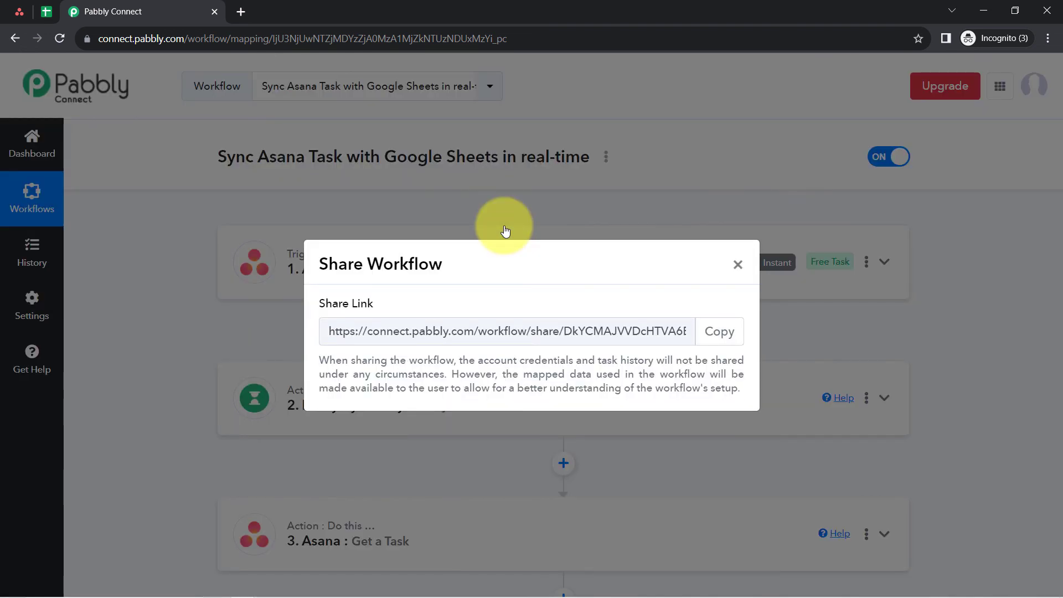
{"action": "left_click", "coordinate": [720, 331]}
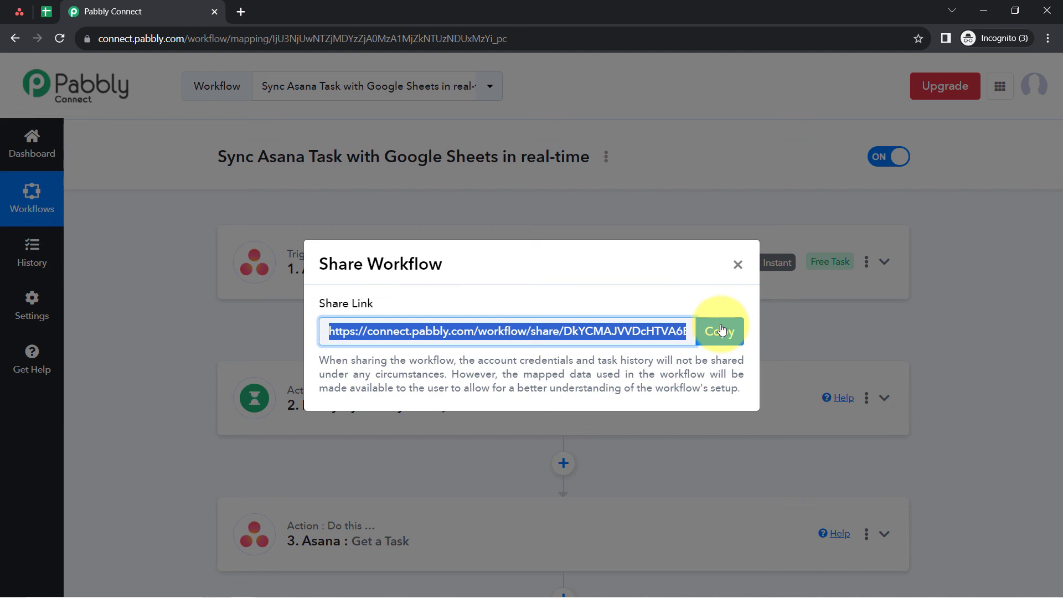
{"action": "left_click", "coordinate": [739, 266]}
{"action": "mouse_move", "coordinate": [359, 262]}
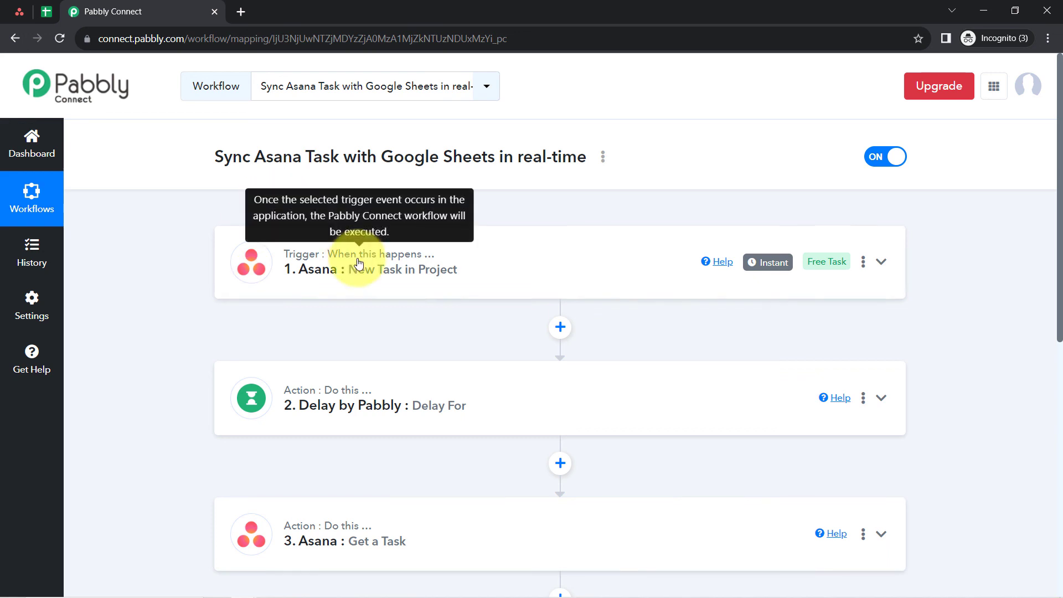